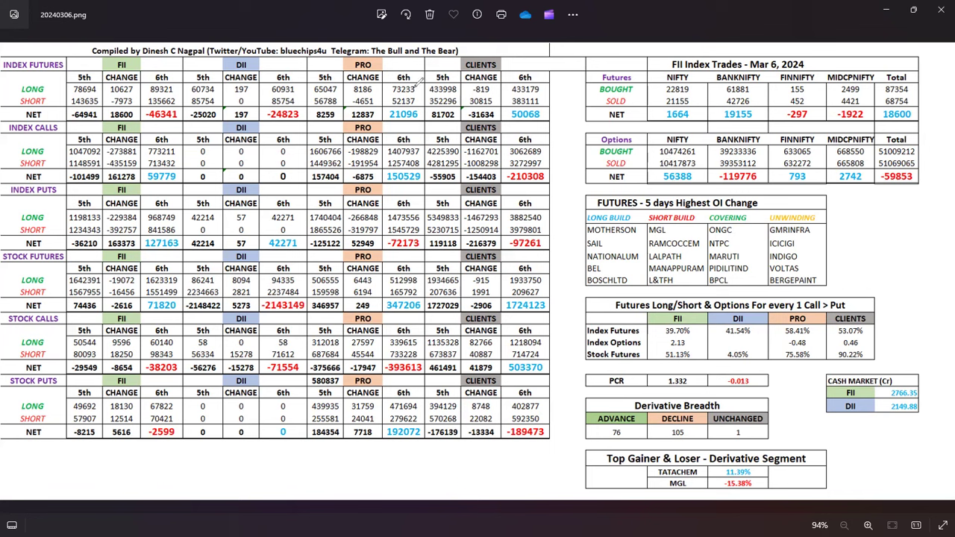
Circle FII's index futures long and short changes, draw an arrow between its 5th and 6th net values, and circle DII's long change.
{"action": "mouse_move", "coordinate": [112, 79]}
{"action": "left_mouse_down"}
{"action": "mouse_move", "coordinate": [104, 90]}
{"action": "mouse_move", "coordinate": [131, 95]}
{"action": "mouse_move", "coordinate": [146, 79]}
{"action": "left_mouse_up"}
{"action": "mouse_move", "coordinate": [110, 88]}
{"action": "left_mouse_down"}
{"action": "mouse_move", "coordinate": [114, 106]}
{"action": "mouse_move", "coordinate": [140, 100]}
{"action": "mouse_move", "coordinate": [141, 90]}
{"action": "left_mouse_up"}
{"action": "mouse_move", "coordinate": [91, 118]}
{"action": "left_mouse_down"}
{"action": "mouse_move", "coordinate": [137, 127]}
{"action": "mouse_move", "coordinate": [153, 119]}
{"action": "left_mouse_up"}
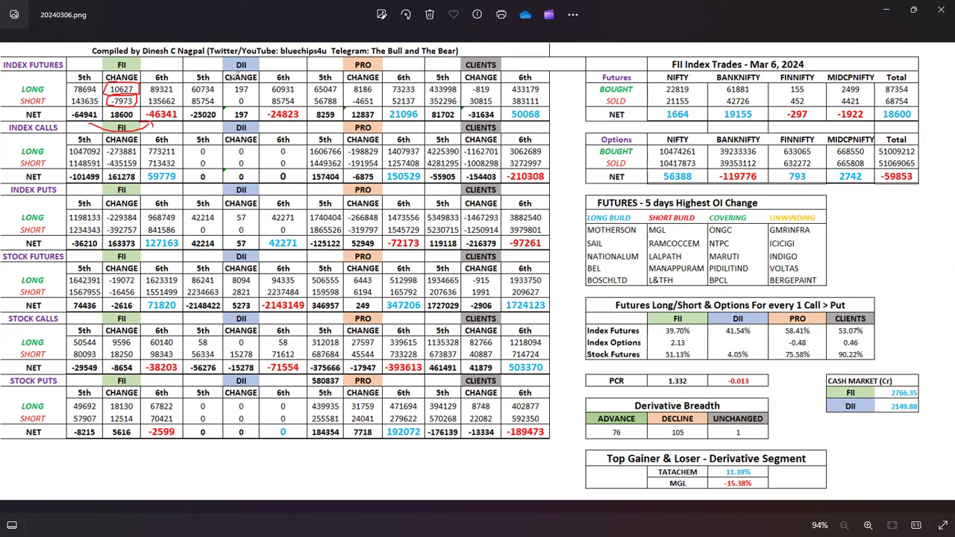
{"action": "mouse_move", "coordinate": [237, 73]}
{"action": "left_mouse_down"}
{"action": "mouse_move", "coordinate": [231, 94]}
{"action": "mouse_move", "coordinate": [258, 94]}
{"action": "mouse_move", "coordinate": [260, 78]}
{"action": "mouse_move", "coordinate": [236, 78]}
{"action": "left_mouse_up"}
Mark the Pro changes and Clients short change in Index Futures with arrows linking their net values, finishing by clearing all markings.
{"action": "mouse_move", "coordinate": [345, 82]}
{"action": "left_mouse_down"}
{"action": "mouse_move", "coordinate": [349, 94]}
{"action": "mouse_move", "coordinate": [380, 87]}
{"action": "mouse_move", "coordinate": [379, 75]}
{"action": "mouse_move", "coordinate": [348, 77]}
{"action": "left_mouse_up"}
{"action": "mouse_move", "coordinate": [357, 92]}
{"action": "left_mouse_down"}
{"action": "mouse_move", "coordinate": [352, 106]}
{"action": "mouse_move", "coordinate": [374, 103]}
{"action": "mouse_move", "coordinate": [373, 91]}
{"action": "mouse_move", "coordinate": [355, 93]}
{"action": "left_mouse_up"}
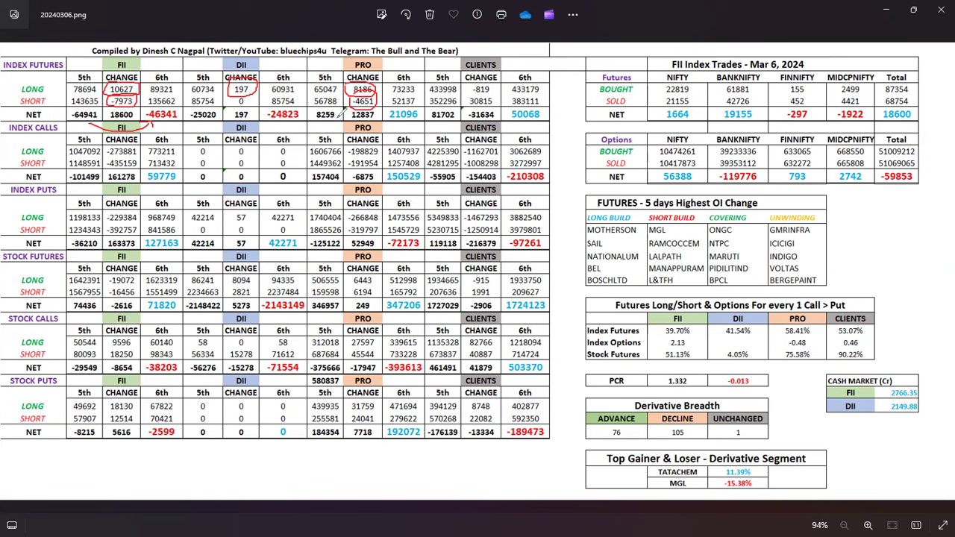
{"action": "mouse_move", "coordinate": [337, 117]}
{"action": "left_mouse_down"}
{"action": "mouse_move", "coordinate": [366, 134]}
{"action": "mouse_move", "coordinate": [385, 122]}
{"action": "left_mouse_up"}
{"action": "mouse_move", "coordinate": [468, 98]}
{"action": "left_mouse_down"}
{"action": "mouse_move", "coordinate": [479, 86]}
{"action": "mouse_move", "coordinate": [498, 88]}
{"action": "mouse_move", "coordinate": [504, 101]}
{"action": "mouse_move", "coordinate": [468, 105]}
{"action": "left_mouse_up"}
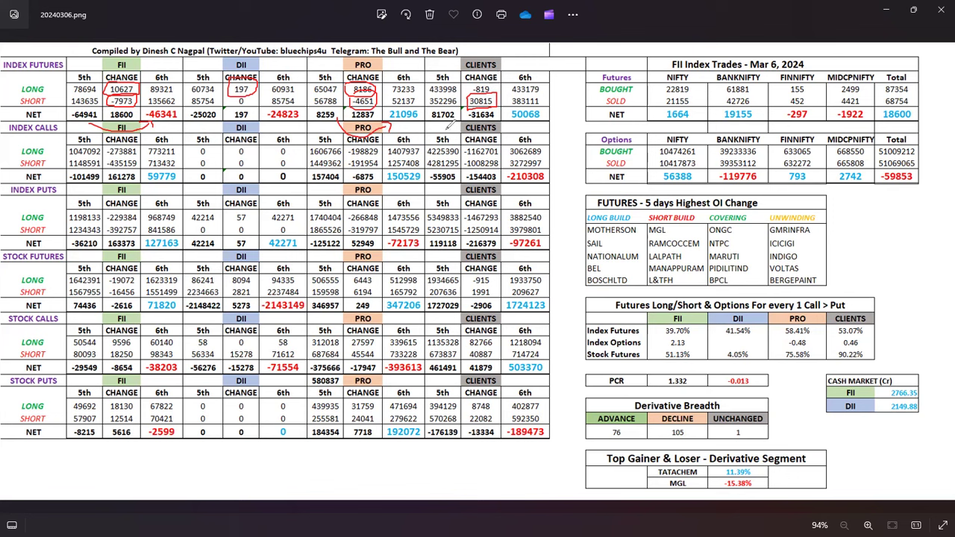
{"action": "mouse_move", "coordinate": [442, 127]}
{"action": "left_mouse_down"}
{"action": "mouse_move", "coordinate": [462, 135]}
{"action": "mouse_move", "coordinate": [527, 117]}
{"action": "mouse_move", "coordinate": [525, 125]}
{"action": "left_mouse_up"}
{"action": "key", "text": "e"}
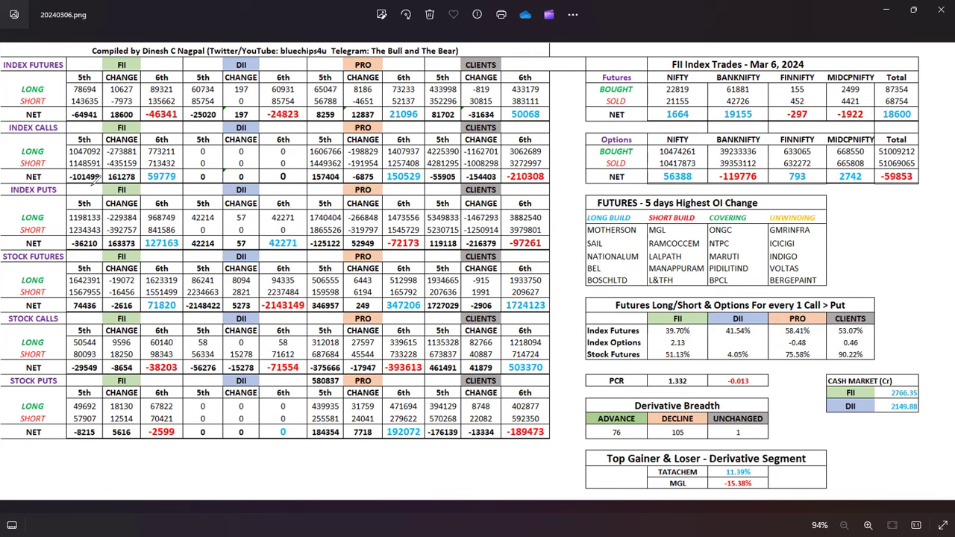
Draw arrows linking FII's net index calls and puts, bracket its 6th puts figures, and circle its index futures long change.
{"action": "mouse_move", "coordinate": [91, 187]}
{"action": "left_mouse_down"}
{"action": "mouse_move", "coordinate": [127, 202]}
{"action": "mouse_move", "coordinate": [151, 200]}
{"action": "mouse_move", "coordinate": [153, 186]}
{"action": "mouse_move", "coordinate": [163, 193]}
{"action": "left_mouse_up"}
{"action": "mouse_move", "coordinate": [95, 244]}
{"action": "left_mouse_down"}
{"action": "mouse_move", "coordinate": [103, 257]}
{"action": "mouse_move", "coordinate": [131, 261]}
{"action": "mouse_move", "coordinate": [164, 247]}
{"action": "left_mouse_up"}
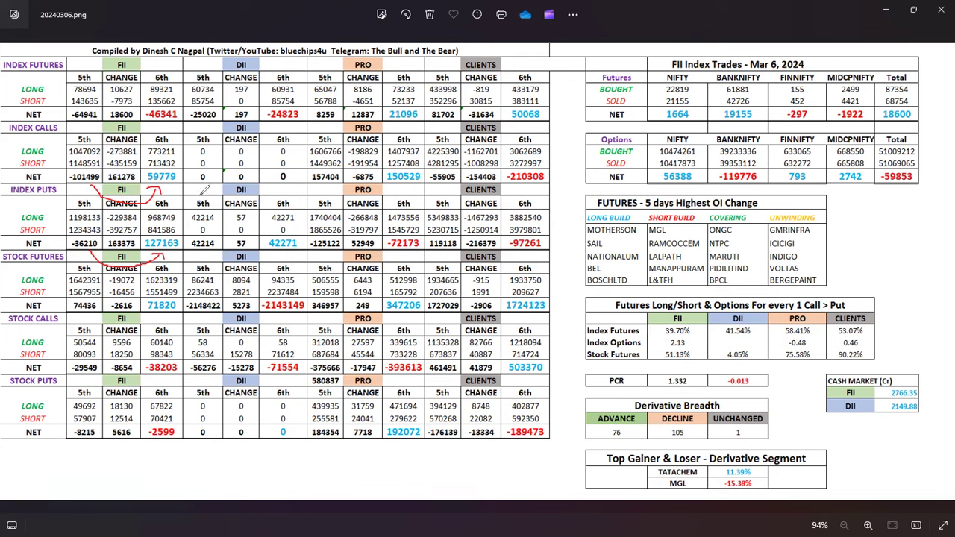
{"action": "left_click_drag", "start_coordinate": [174, 209], "coordinate": [173, 251]}
{"action": "mouse_move", "coordinate": [137, 83]}
{"action": "left_mouse_down"}
{"action": "mouse_move", "coordinate": [126, 97]}
{"action": "mouse_move", "coordinate": [105, 91]}
{"action": "mouse_move", "coordinate": [134, 94]}
{"action": "left_mouse_up"}
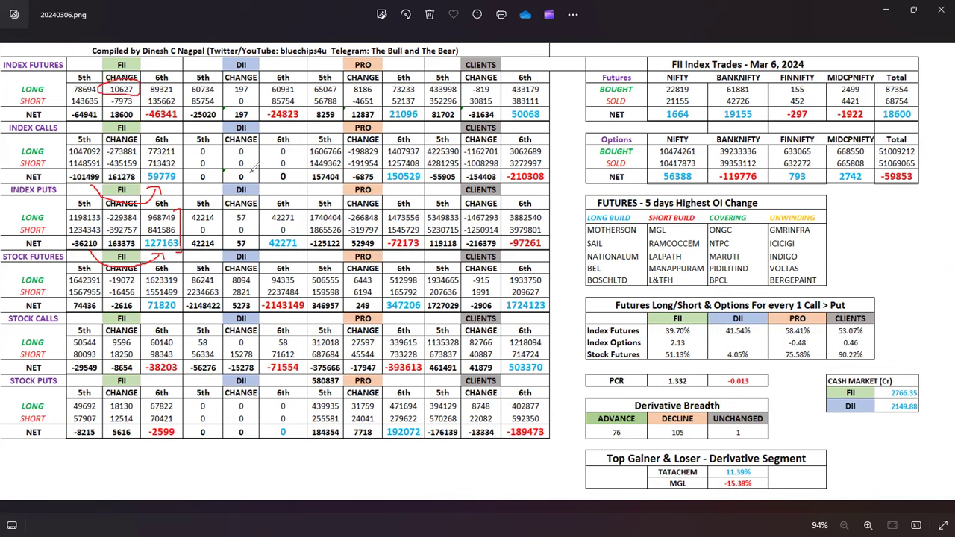
Circle DII's long change in Index Puts and draw arrows linking Pro's 5th and 6th net values in puts and calls.
{"action": "mouse_move", "coordinate": [242, 206]}
{"action": "left_mouse_down"}
{"action": "mouse_move", "coordinate": [229, 216]}
{"action": "mouse_move", "coordinate": [245, 228]}
{"action": "mouse_move", "coordinate": [246, 208]}
{"action": "left_mouse_up"}
{"action": "mouse_move", "coordinate": [328, 251]}
{"action": "left_mouse_down"}
{"action": "mouse_move", "coordinate": [346, 265]}
{"action": "mouse_move", "coordinate": [385, 267]}
{"action": "mouse_move", "coordinate": [397, 246]}
{"action": "mouse_move", "coordinate": [409, 251]}
{"action": "left_mouse_up"}
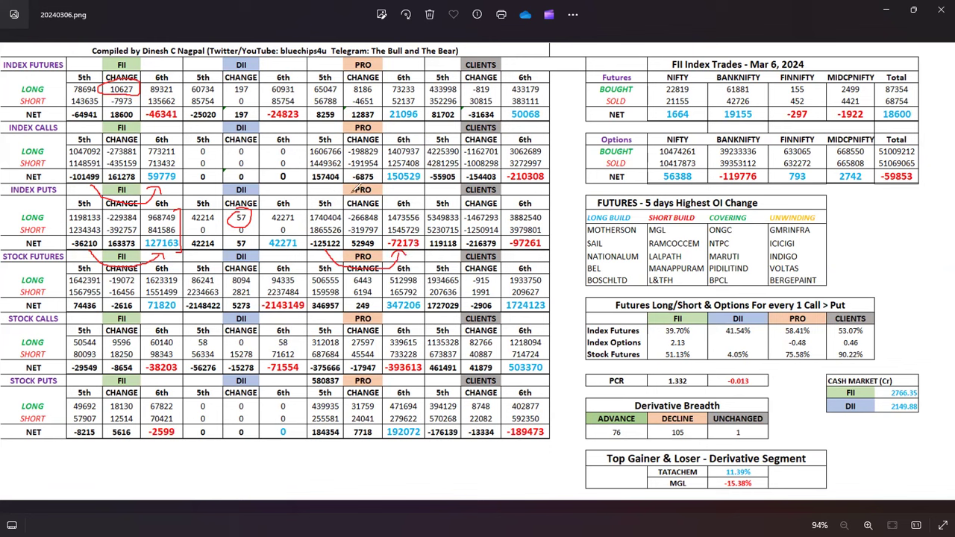
{"action": "mouse_move", "coordinate": [330, 182]}
{"action": "left_mouse_down"}
{"action": "mouse_move", "coordinate": [380, 197]}
{"action": "mouse_move", "coordinate": [395, 187]}
{"action": "left_mouse_up"}
Mark the Clients net shifts in index calls and puts and their index futures short change, finishing by clearing all markings.
{"action": "mouse_move", "coordinate": [454, 176]}
{"action": "left_mouse_down"}
{"action": "mouse_move", "coordinate": [468, 195]}
{"action": "mouse_move", "coordinate": [518, 192]}
{"action": "mouse_move", "coordinate": [527, 182]}
{"action": "left_mouse_up"}
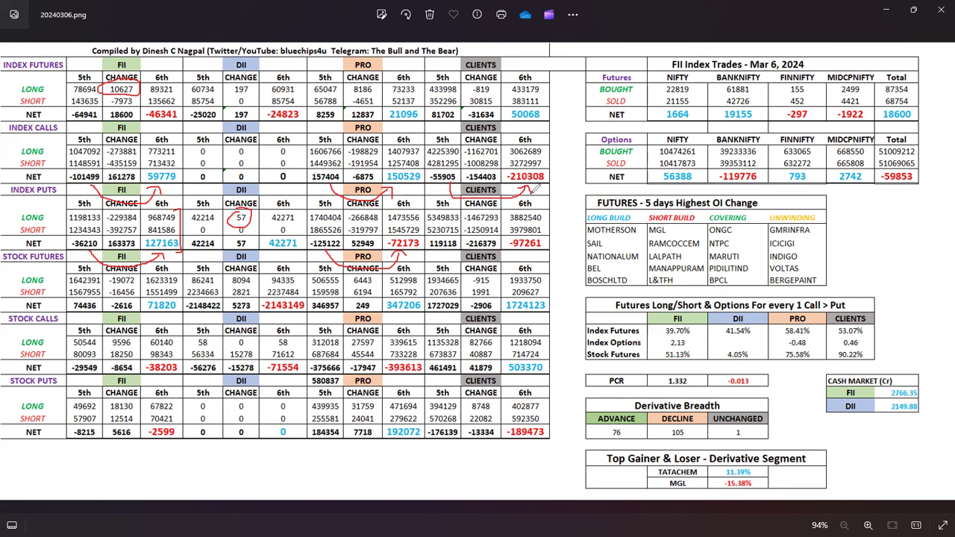
{"action": "mouse_move", "coordinate": [499, 96]}
{"action": "left_mouse_down"}
{"action": "mouse_move", "coordinate": [470, 90]}
{"action": "mouse_move", "coordinate": [472, 112]}
{"action": "mouse_move", "coordinate": [504, 93]}
{"action": "left_mouse_up"}
{"action": "left_click_drag", "start_coordinate": [574, 153], "coordinate": [554, 176]}
{"action": "mouse_move", "coordinate": [449, 253]}
{"action": "left_mouse_down"}
{"action": "mouse_move", "coordinate": [469, 266]}
{"action": "mouse_move", "coordinate": [521, 266]}
{"action": "mouse_move", "coordinate": [540, 244]}
{"action": "left_mouse_up"}
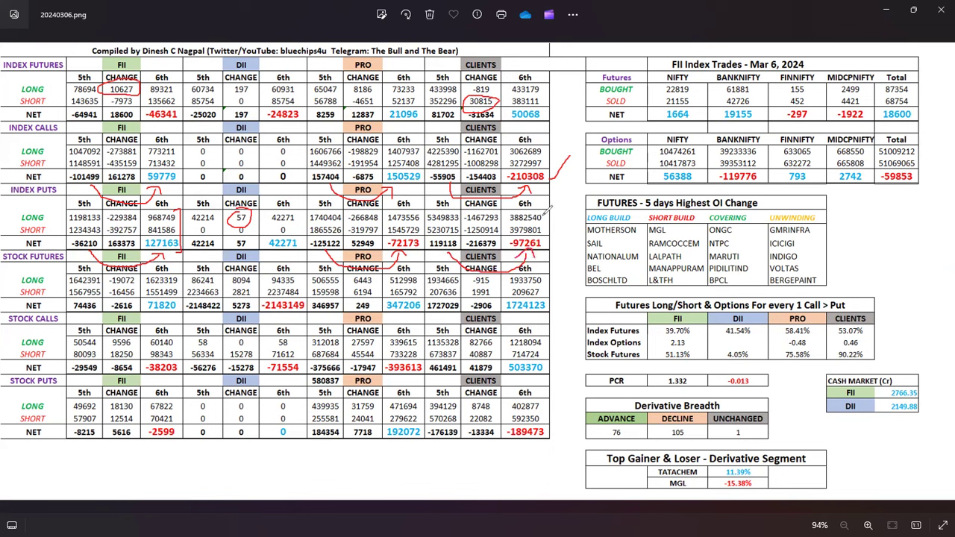
{"action": "left_click_drag", "start_coordinate": [549, 222], "coordinate": [549, 235]}
{"action": "key", "text": "e"}
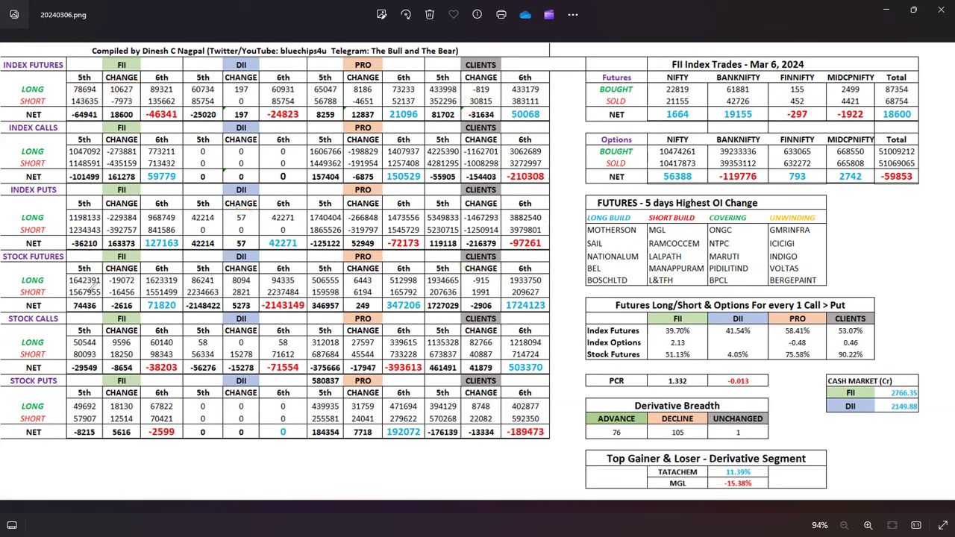
Circle the FII and DII long and short changes in Stock Futures and underline FII's 6th net value.
{"action": "mouse_move", "coordinate": [149, 259]}
{"action": "left_mouse_down"}
{"action": "mouse_move", "coordinate": [136, 268]}
{"action": "mouse_move", "coordinate": [113, 262]}
{"action": "mouse_move", "coordinate": [104, 287]}
{"action": "mouse_move", "coordinate": [122, 299]}
{"action": "mouse_move", "coordinate": [148, 287]}
{"action": "mouse_move", "coordinate": [139, 265]}
{"action": "left_mouse_up"}
{"action": "mouse_move", "coordinate": [149, 314]}
{"action": "left_mouse_down"}
{"action": "mouse_move", "coordinate": [185, 315]}
{"action": "mouse_move", "coordinate": [170, 321]}
{"action": "mouse_move", "coordinate": [146, 320]}
{"action": "mouse_move", "coordinate": [158, 302]}
{"action": "mouse_move", "coordinate": [177, 306]}
{"action": "left_mouse_up"}
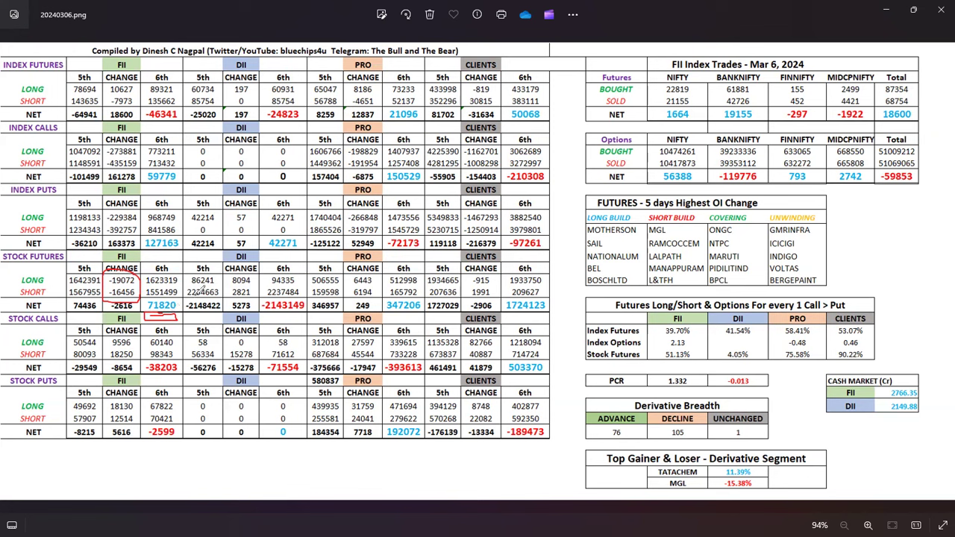
{"action": "mouse_move", "coordinate": [246, 269]}
{"action": "left_mouse_down"}
{"action": "mouse_move", "coordinate": [230, 270]}
{"action": "mouse_move", "coordinate": [229, 283]}
{"action": "mouse_move", "coordinate": [261, 286]}
{"action": "mouse_move", "coordinate": [262, 268]}
{"action": "mouse_move", "coordinate": [263, 295]}
{"action": "mouse_move", "coordinate": [295, 284]}
{"action": "left_mouse_up"}
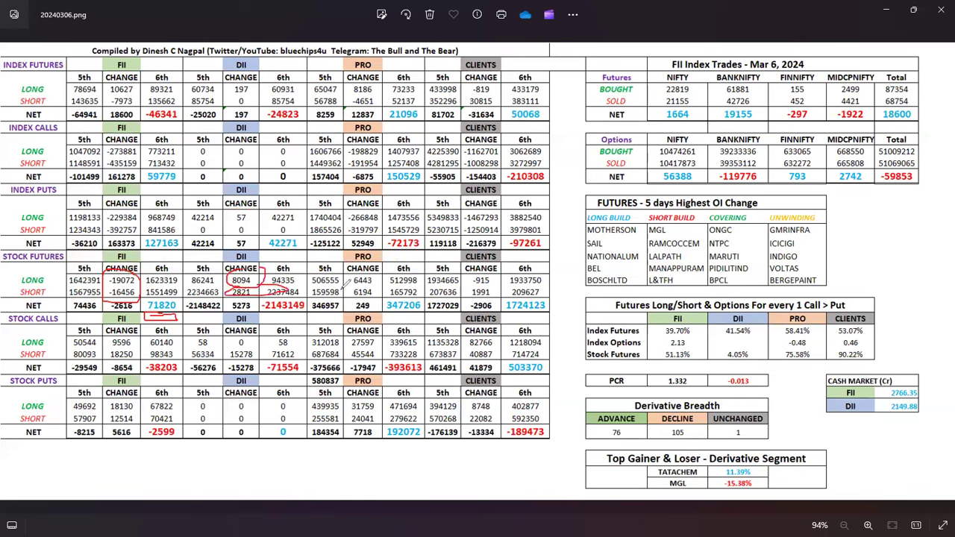
Circle the Pro and Clients changes in Stock Futures and bracket the three index sections, finishing by clearing all markings.
{"action": "mouse_move", "coordinate": [353, 297]}
{"action": "left_mouse_down"}
{"action": "mouse_move", "coordinate": [379, 295]}
{"action": "mouse_move", "coordinate": [377, 264]}
{"action": "mouse_move", "coordinate": [349, 277]}
{"action": "left_mouse_up"}
{"action": "mouse_move", "coordinate": [470, 275]}
{"action": "left_mouse_down"}
{"action": "mouse_move", "coordinate": [491, 285]}
{"action": "mouse_move", "coordinate": [496, 267]}
{"action": "mouse_move", "coordinate": [474, 290]}
{"action": "mouse_move", "coordinate": [493, 299]}
{"action": "mouse_move", "coordinate": [502, 278]}
{"action": "mouse_move", "coordinate": [473, 283]}
{"action": "left_mouse_up"}
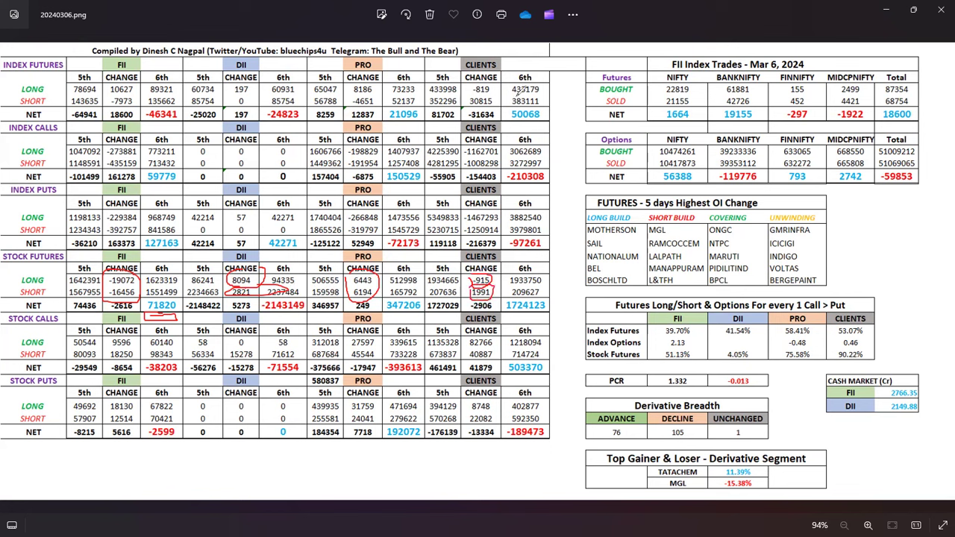
{"action": "mouse_move", "coordinate": [520, 54]}
{"action": "left_mouse_down"}
{"action": "mouse_move", "coordinate": [556, 55]}
{"action": "mouse_move", "coordinate": [565, 233]}
{"action": "mouse_move", "coordinate": [558, 256]}
{"action": "mouse_move", "coordinate": [542, 258]}
{"action": "left_mouse_up"}
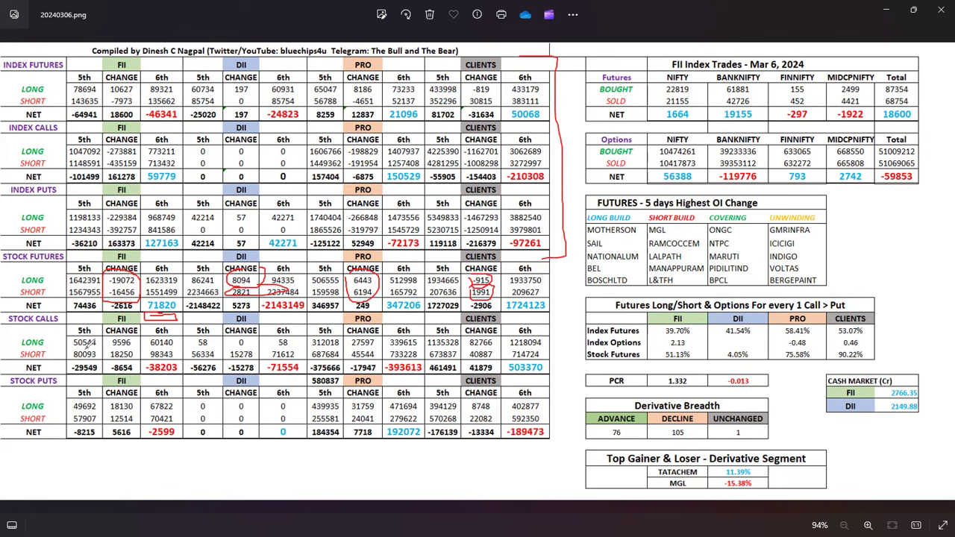
{"action": "key", "text": "e"}
Tick the 5 days Highest OI Change heading and its four categories, and circle the PCR, advance and decline figures.
{"action": "mouse_move", "coordinate": [591, 195]}
{"action": "left_mouse_down"}
{"action": "mouse_move", "coordinate": [619, 188]}
{"action": "mouse_move", "coordinate": [792, 209]}
{"action": "left_mouse_up"}
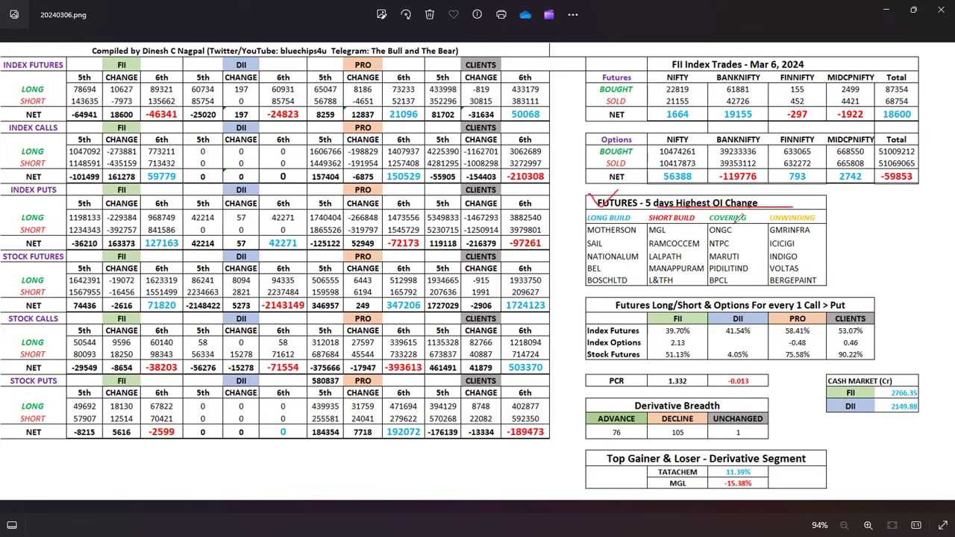
{"action": "mouse_move", "coordinate": [575, 220]}
{"action": "left_mouse_down"}
{"action": "mouse_move", "coordinate": [605, 196]}
{"action": "mouse_move", "coordinate": [653, 219]}
{"action": "mouse_move", "coordinate": [781, 199]}
{"action": "left_mouse_up"}
{"action": "mouse_move", "coordinate": [707, 377]}
{"action": "left_mouse_down"}
{"action": "mouse_move", "coordinate": [649, 379]}
{"action": "mouse_move", "coordinate": [706, 367]}
{"action": "left_mouse_up"}
{"action": "mouse_move", "coordinate": [636, 424]}
{"action": "left_mouse_down"}
{"action": "mouse_move", "coordinate": [594, 439]}
{"action": "mouse_move", "coordinate": [640, 428]}
{"action": "mouse_move", "coordinate": [662, 445]}
{"action": "mouse_move", "coordinate": [705, 420]}
{"action": "mouse_move", "coordinate": [670, 415]}
{"action": "mouse_move", "coordinate": [676, 431]}
{"action": "left_mouse_up"}
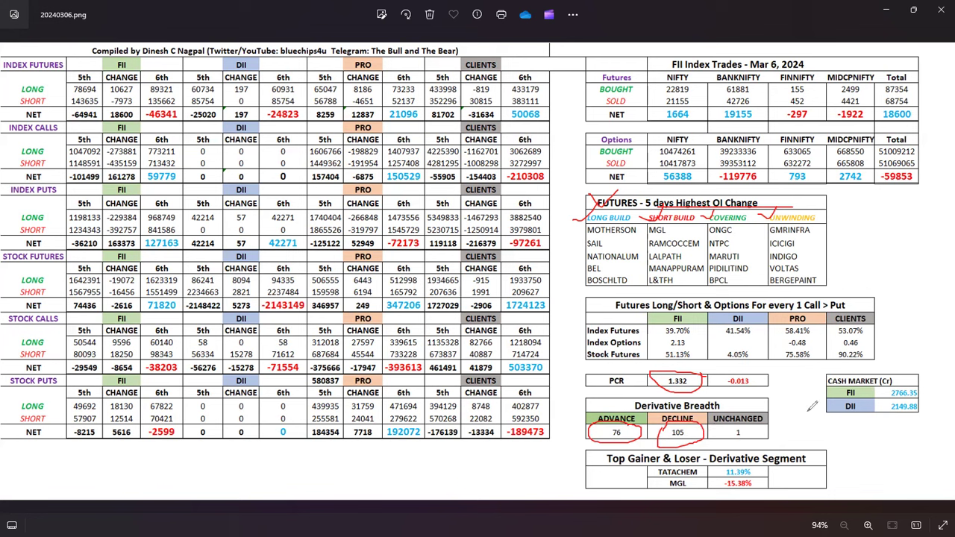
Circle the Cash Market table and the Pro and Clients headings of Index Futures, finishing by clearing all markings.
{"action": "mouse_move", "coordinate": [880, 368]}
{"action": "left_mouse_down"}
{"action": "mouse_move", "coordinate": [855, 366]}
{"action": "mouse_move", "coordinate": [806, 419]}
{"action": "mouse_move", "coordinate": [940, 419]}
{"action": "mouse_move", "coordinate": [932, 375]}
{"action": "mouse_move", "coordinate": [880, 367]}
{"action": "left_mouse_up"}
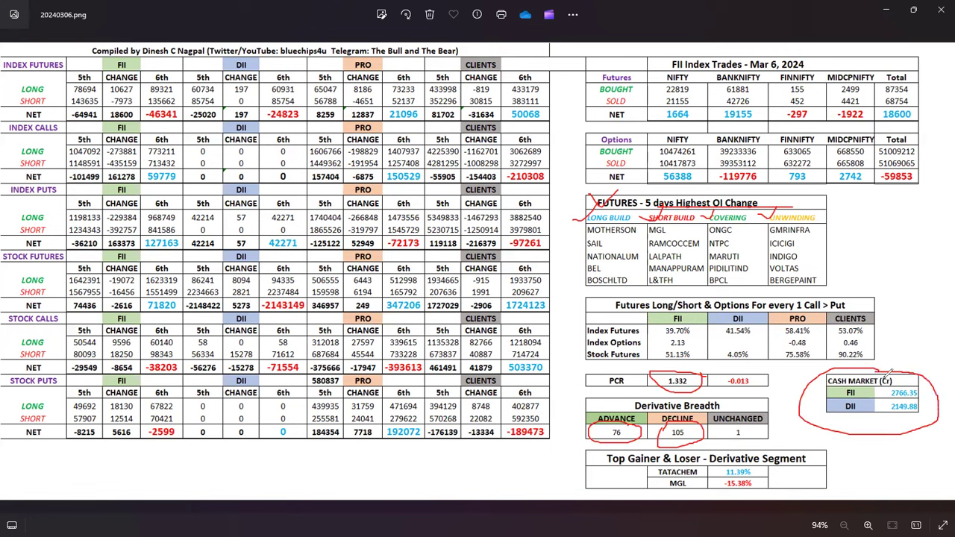
{"action": "mouse_move", "coordinate": [456, 50]}
{"action": "left_mouse_down"}
{"action": "mouse_move", "coordinate": [343, 63]}
{"action": "mouse_move", "coordinate": [409, 79]}
{"action": "mouse_move", "coordinate": [511, 52]}
{"action": "mouse_move", "coordinate": [451, 48]}
{"action": "left_mouse_up"}
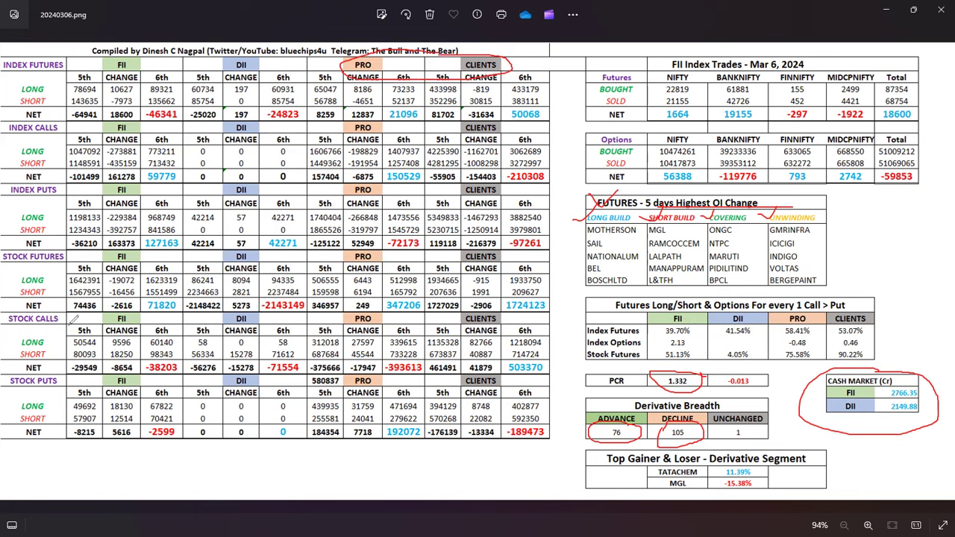
{"action": "key", "text": "e"}
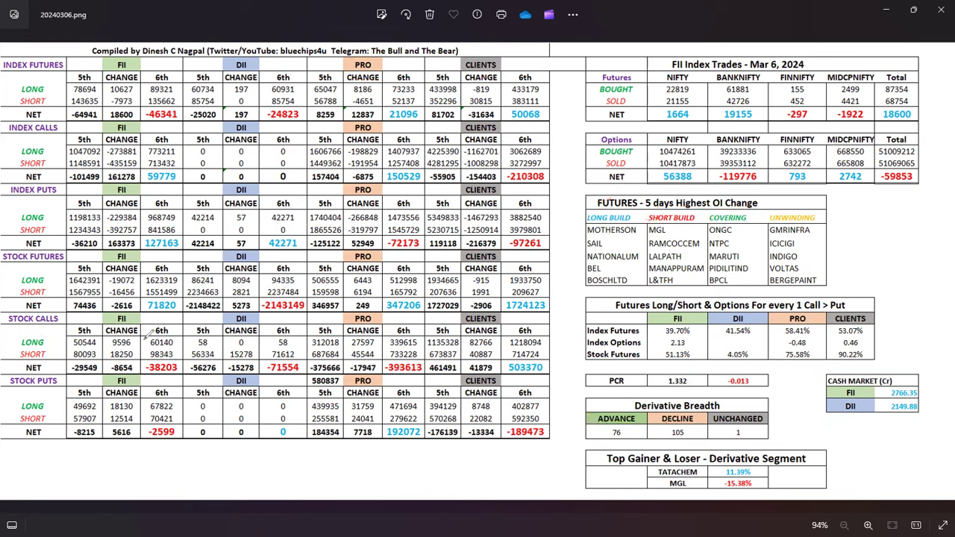
Circle the FII and Pro changes in Stock Calls and Stock Puts, plus DII's short change in Stock Calls.
{"action": "mouse_move", "coordinate": [143, 328]}
{"action": "left_mouse_down"}
{"action": "mouse_move", "coordinate": [110, 328]}
{"action": "mouse_move", "coordinate": [102, 358]}
{"action": "mouse_move", "coordinate": [141, 324]}
{"action": "left_mouse_up"}
{"action": "mouse_move", "coordinate": [112, 395]}
{"action": "left_mouse_down"}
{"action": "mouse_move", "coordinate": [119, 425]}
{"action": "mouse_move", "coordinate": [144, 408]}
{"action": "mouse_move", "coordinate": [142, 391]}
{"action": "mouse_move", "coordinate": [112, 392]}
{"action": "left_mouse_up"}
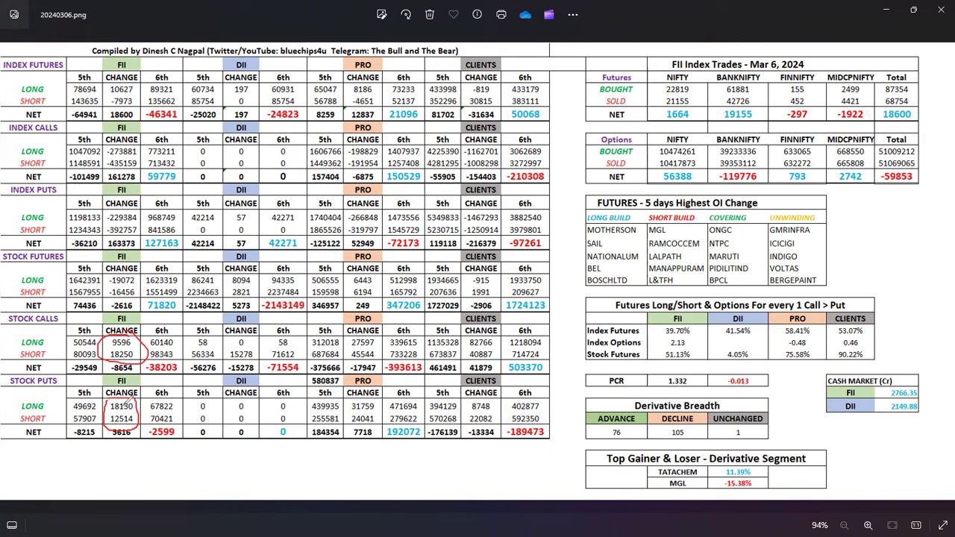
{"action": "mouse_move", "coordinate": [221, 358]}
{"action": "left_mouse_down"}
{"action": "mouse_move", "coordinate": [252, 337]}
{"action": "mouse_move", "coordinate": [261, 349]}
{"action": "mouse_move", "coordinate": [257, 362]}
{"action": "mouse_move", "coordinate": [227, 361]}
{"action": "left_mouse_up"}
{"action": "mouse_move", "coordinate": [351, 333]}
{"action": "left_mouse_down"}
{"action": "mouse_move", "coordinate": [354, 358]}
{"action": "mouse_move", "coordinate": [379, 359]}
{"action": "mouse_move", "coordinate": [385, 333]}
{"action": "mouse_move", "coordinate": [358, 329]}
{"action": "left_mouse_up"}
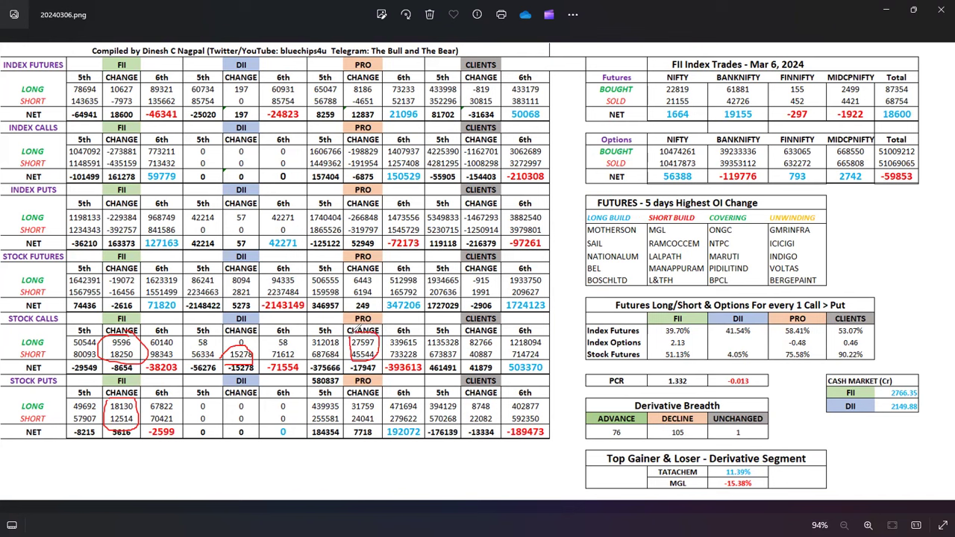
{"action": "mouse_move", "coordinate": [356, 397]}
{"action": "left_mouse_down"}
{"action": "mouse_move", "coordinate": [352, 417]}
{"action": "mouse_move", "coordinate": [372, 431]}
{"action": "mouse_move", "coordinate": [378, 390]}
{"action": "mouse_move", "coordinate": [359, 387]}
{"action": "left_mouse_up"}
Circle the Clients changes in Stock Calls and Puts and the top gainer and loser, finishing by clearing all markings.
{"action": "mouse_move", "coordinate": [468, 335]}
{"action": "left_mouse_down"}
{"action": "mouse_move", "coordinate": [467, 351]}
{"action": "mouse_move", "coordinate": [509, 349]}
{"action": "mouse_move", "coordinate": [485, 327]}
{"action": "mouse_move", "coordinate": [467, 330]}
{"action": "left_mouse_up"}
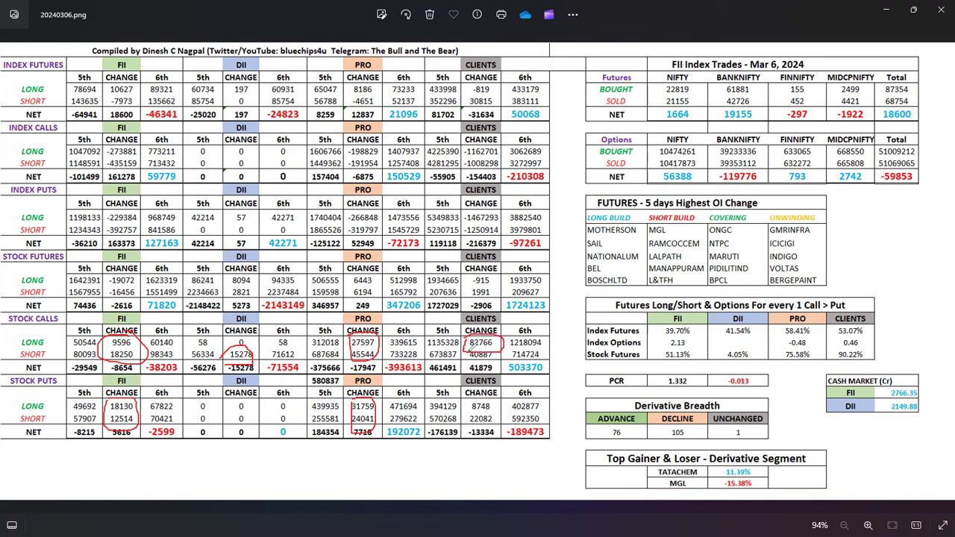
{"action": "left_click_drag", "start_coordinate": [471, 351], "coordinate": [488, 351]}
{"action": "mouse_move", "coordinate": [483, 389]}
{"action": "left_mouse_down"}
{"action": "mouse_move", "coordinate": [470, 412]}
{"action": "mouse_move", "coordinate": [499, 409]}
{"action": "mouse_move", "coordinate": [465, 385]}
{"action": "mouse_move", "coordinate": [485, 431]}
{"action": "mouse_move", "coordinate": [510, 418]}
{"action": "mouse_move", "coordinate": [472, 408]}
{"action": "left_mouse_up"}
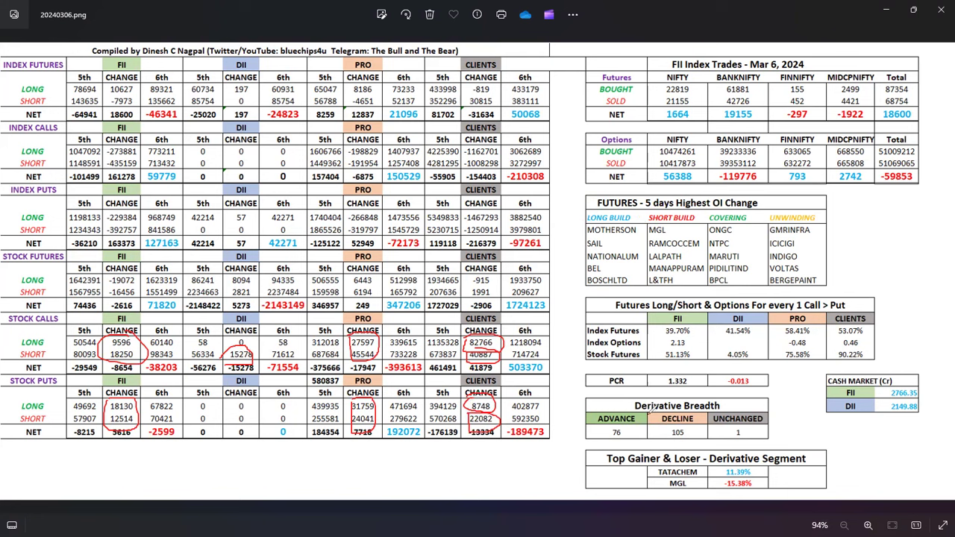
{"action": "mouse_move", "coordinate": [703, 457]}
{"action": "left_mouse_down"}
{"action": "mouse_move", "coordinate": [653, 468]}
{"action": "mouse_move", "coordinate": [697, 493]}
{"action": "mouse_move", "coordinate": [766, 482]}
{"action": "mouse_move", "coordinate": [730, 456]}
{"action": "mouse_move", "coordinate": [688, 456]}
{"action": "left_mouse_up"}
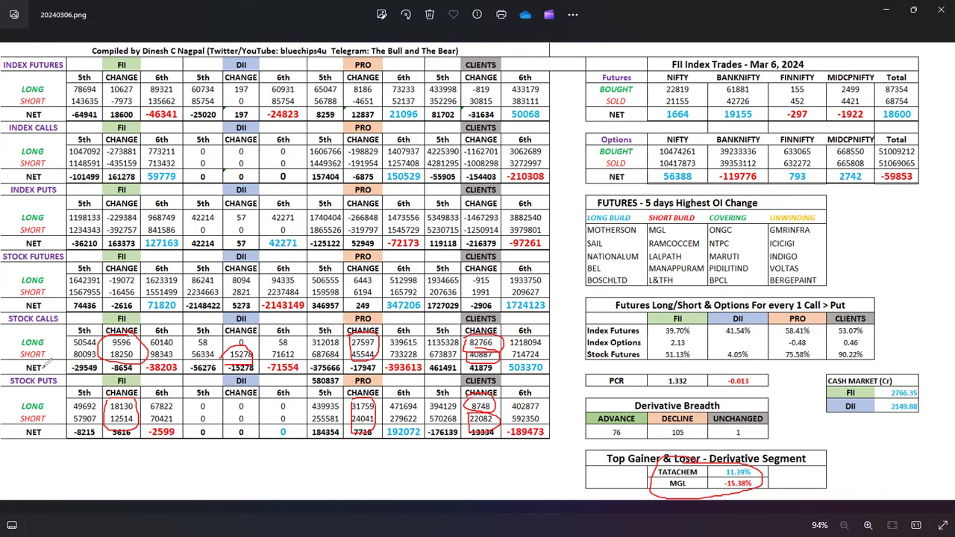
{"action": "key", "text": "e"}
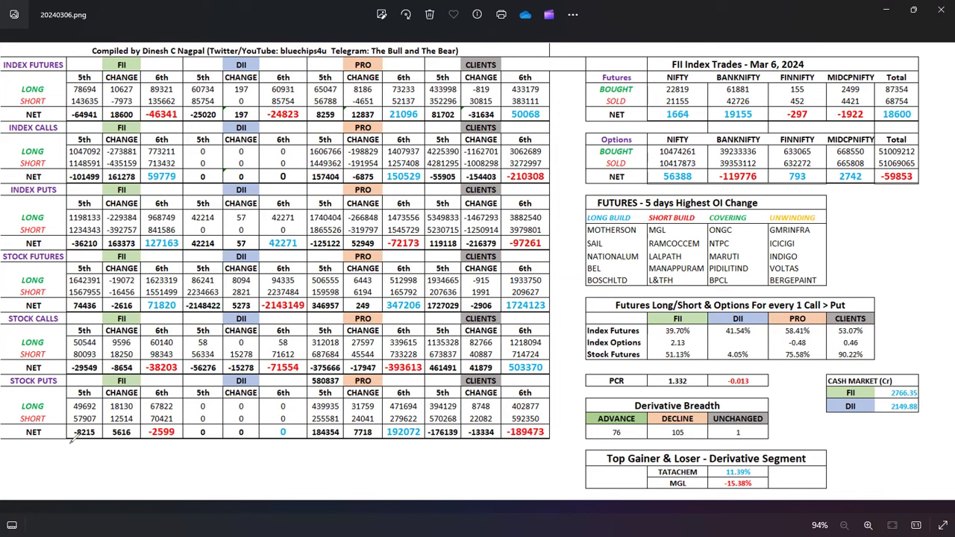
Switch to the browser's TATCHE chart, circle the monthly interval, and draw a horizontal line across the recent highs.
{"action": "key", "text": "alt+Tab"}
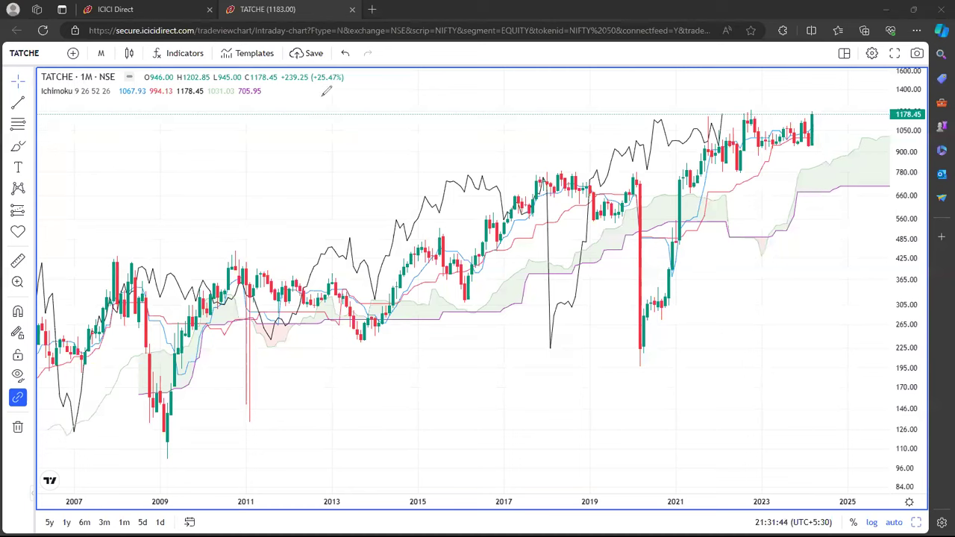
{"action": "left_click_drag", "start_coordinate": [97, 38], "coordinate": [94, 64]}
{"action": "left_click_drag", "start_coordinate": [746, 113], "coordinate": [825, 113]}
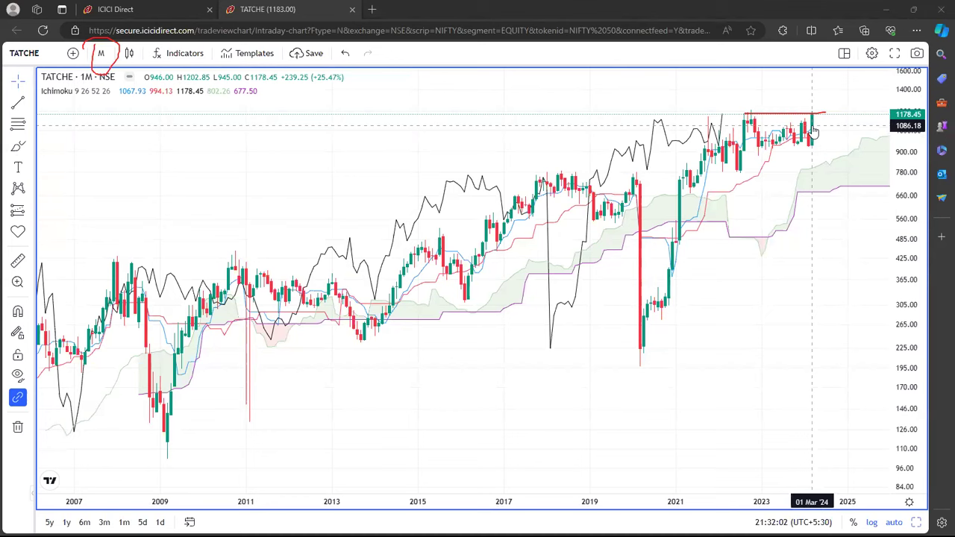
View the TATCHE chart at the 1 week interval and at the 1 day interval.
{"action": "left_click", "coordinate": [99, 51]}
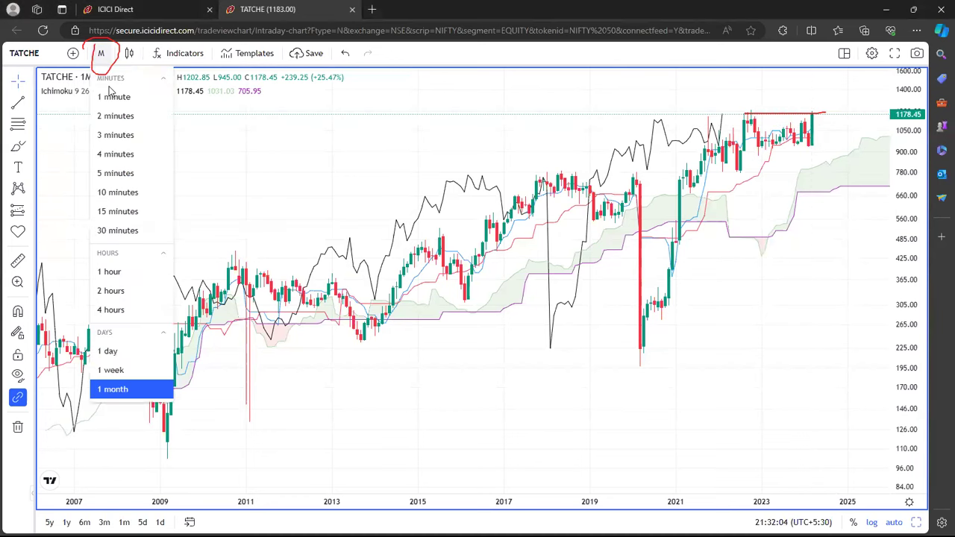
{"action": "left_click", "coordinate": [124, 370]}
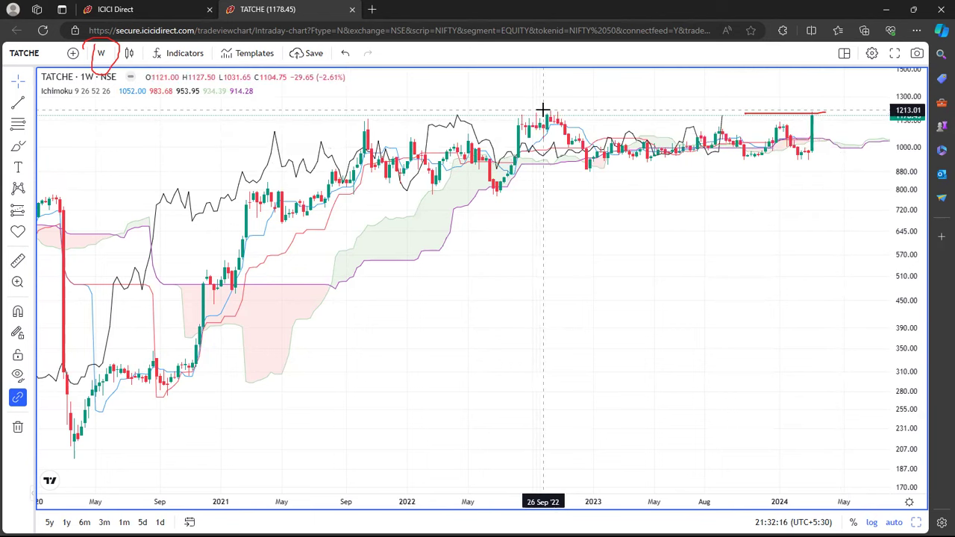
{"action": "left_click", "coordinate": [110, 56]}
{"action": "left_click", "coordinate": [133, 346]}
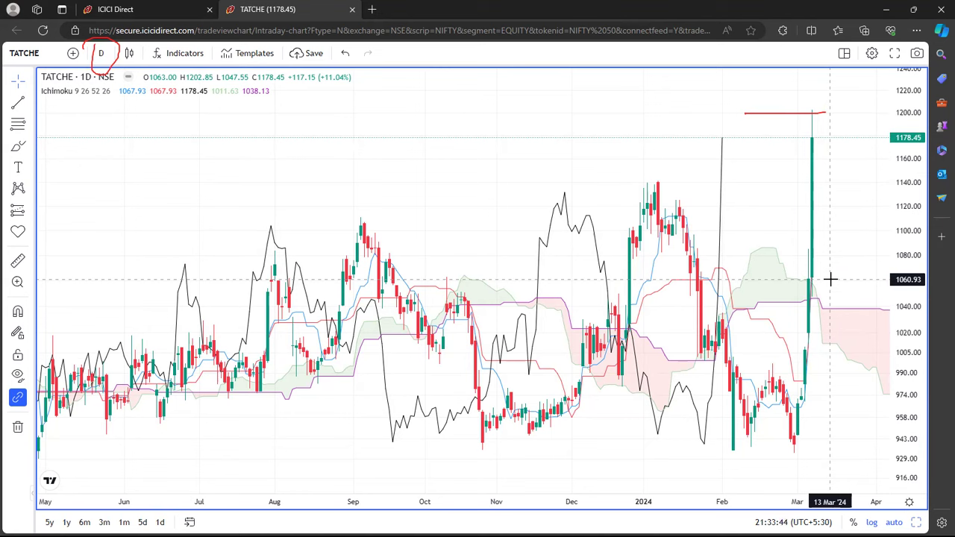
View the TATCHE chart at the 1 hour interval and at the 15 minutes interval.
{"action": "left_click", "coordinate": [100, 54]}
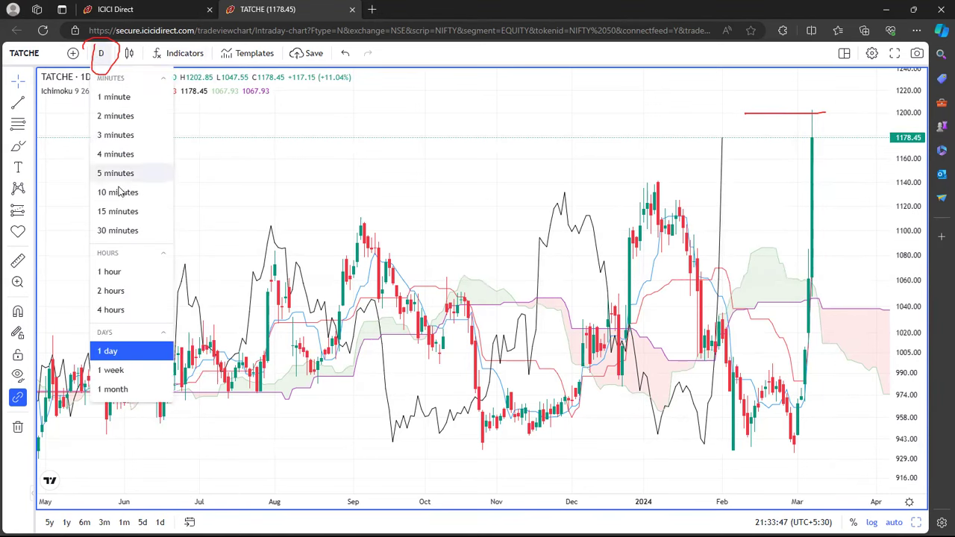
{"action": "left_click", "coordinate": [109, 273]}
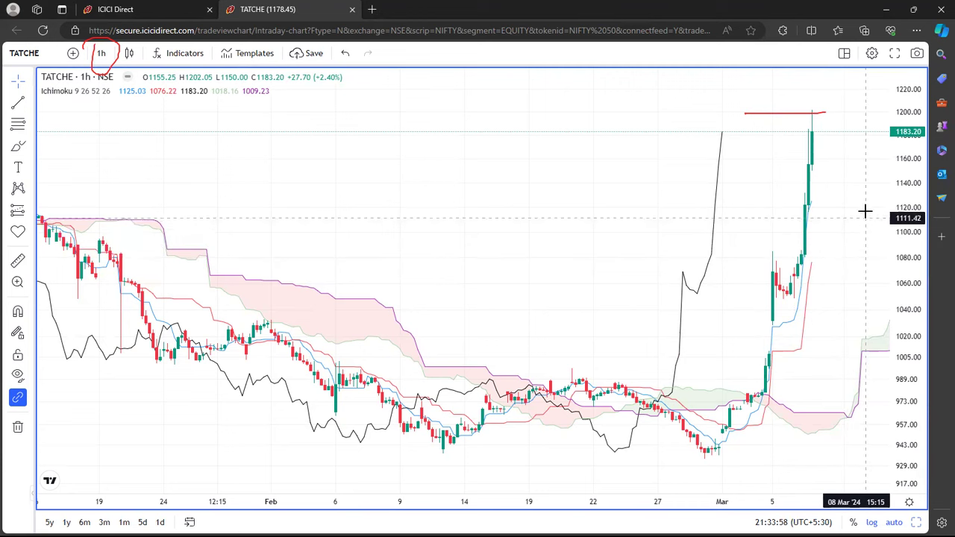
{"action": "left_click", "coordinate": [102, 58]}
{"action": "left_click", "coordinate": [117, 211]}
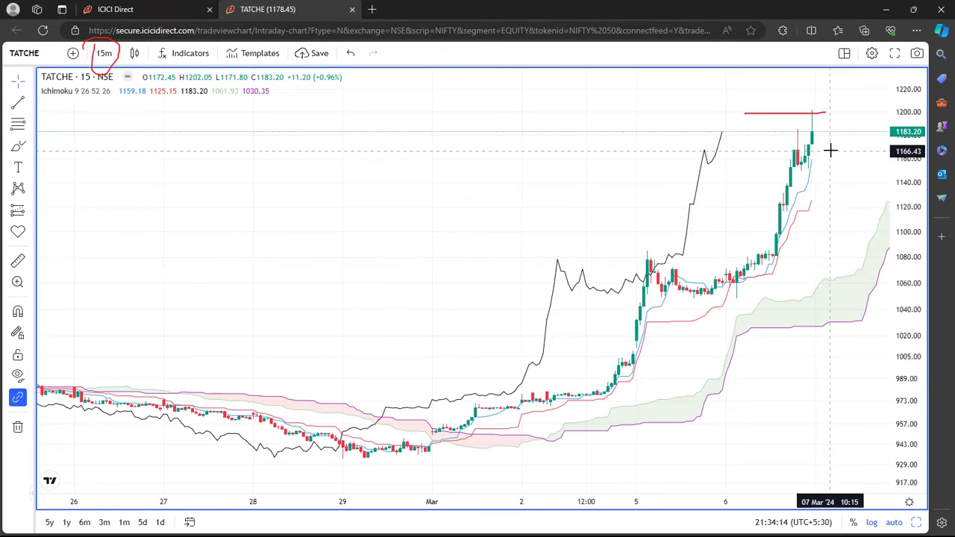
Bring up the ICICI Direct option chain of calls and puts in the other browser page.
{"action": "left_click", "coordinate": [105, 53]}
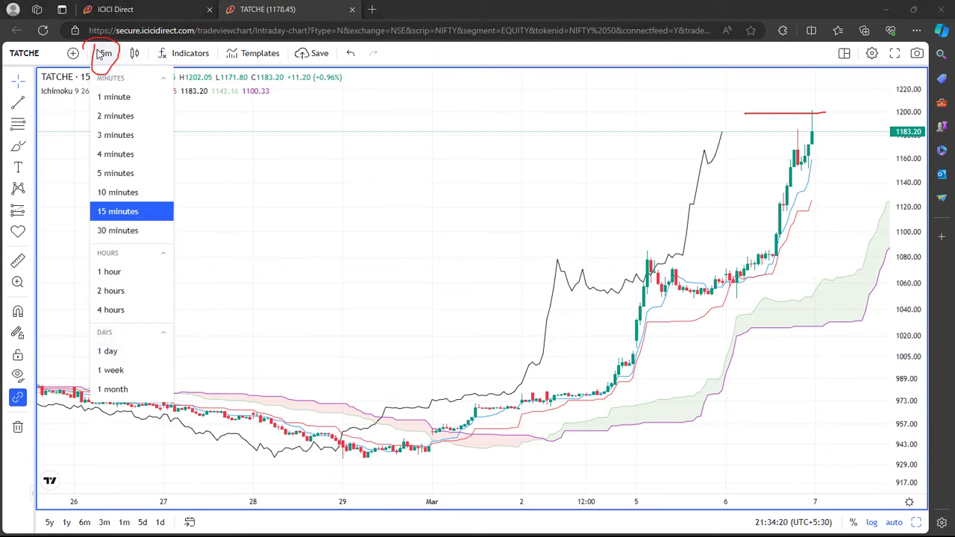
{"action": "left_click", "coordinate": [128, 10]}
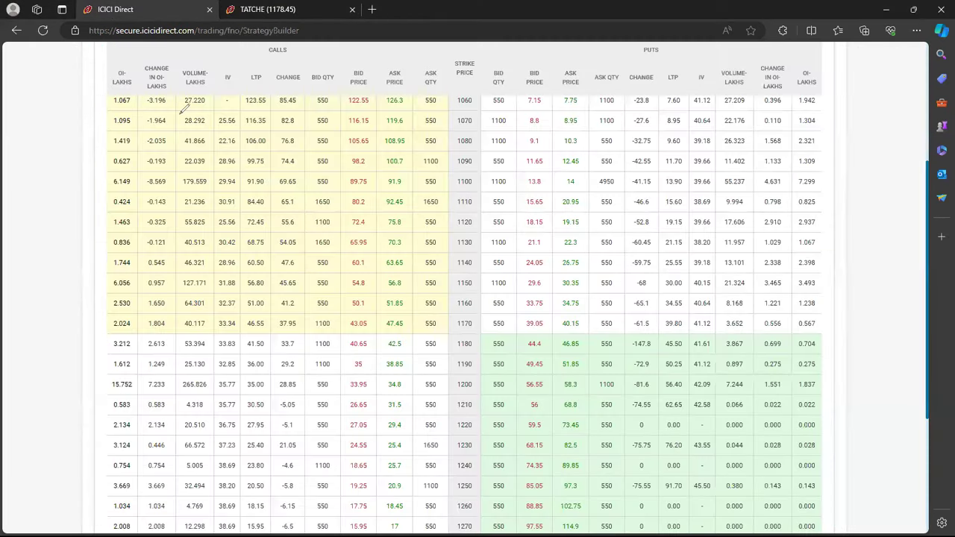
Outline the calls' negative OI changes from strike 1060 to 1130 and circle the OI values at the 1100 strike.
{"action": "mouse_move", "coordinate": [143, 112]}
{"action": "left_mouse_down"}
{"action": "mouse_move", "coordinate": [145, 100]}
{"action": "mouse_move", "coordinate": [180, 90]}
{"action": "mouse_move", "coordinate": [173, 273]}
{"action": "mouse_move", "coordinate": [141, 254]}
{"action": "mouse_move", "coordinate": [147, 81]}
{"action": "left_mouse_up"}
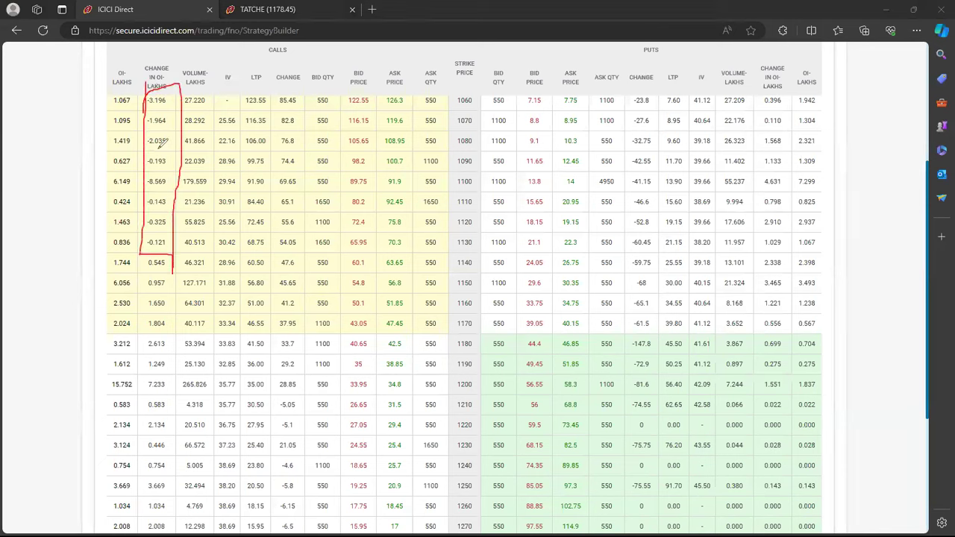
{"action": "mouse_move", "coordinate": [149, 177]}
{"action": "left_mouse_down"}
{"action": "mouse_move", "coordinate": [112, 181]}
{"action": "mouse_move", "coordinate": [169, 191]}
{"action": "mouse_move", "coordinate": [184, 168]}
{"action": "mouse_move", "coordinate": [143, 170]}
{"action": "left_mouse_up"}
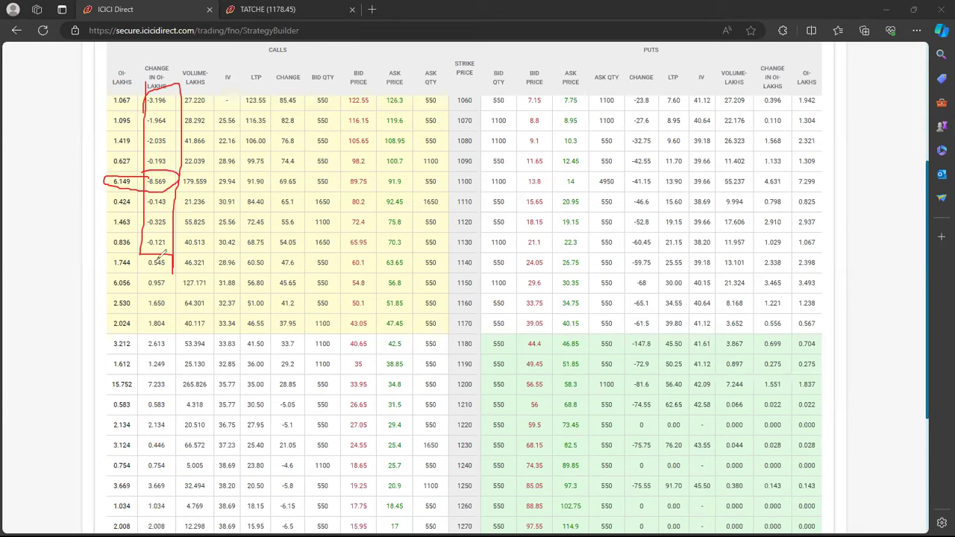
Outline the call OI values at strikes 1160–1200 and the put OI changes at 1100–1150, with an arrow pointing down to the call block.
{"action": "mouse_move", "coordinate": [170, 300]}
{"action": "left_mouse_down"}
{"action": "mouse_move", "coordinate": [113, 298]}
{"action": "mouse_move", "coordinate": [103, 312]}
{"action": "mouse_move", "coordinate": [103, 396]}
{"action": "mouse_move", "coordinate": [167, 396]}
{"action": "mouse_move", "coordinate": [176, 376]}
{"action": "mouse_move", "coordinate": [170, 297]}
{"action": "left_mouse_up"}
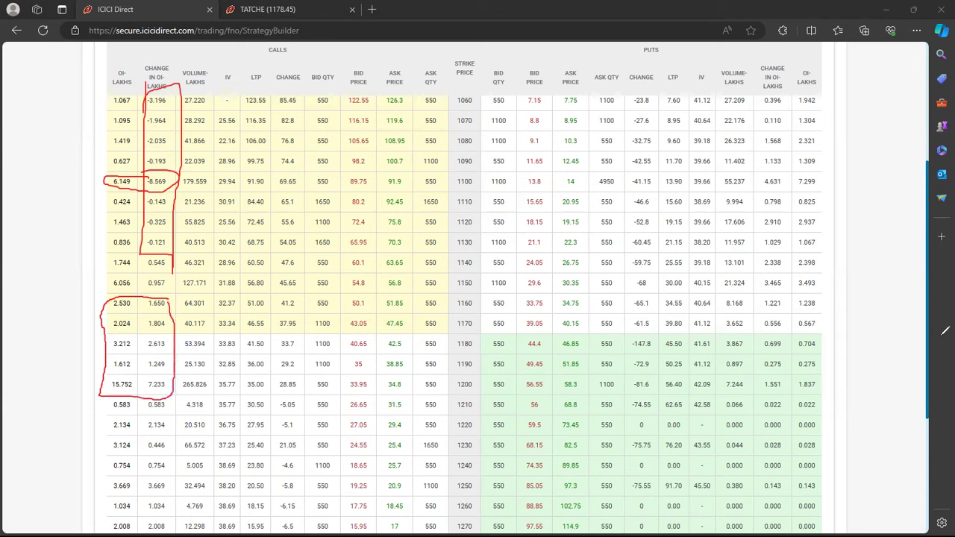
{"action": "mouse_move", "coordinate": [756, 296]}
{"action": "left_mouse_down"}
{"action": "mouse_move", "coordinate": [756, 168]}
{"action": "mouse_move", "coordinate": [763, 156]}
{"action": "mouse_move", "coordinate": [785, 158]}
{"action": "mouse_move", "coordinate": [783, 295]}
{"action": "mouse_move", "coordinate": [757, 299]}
{"action": "left_mouse_up"}
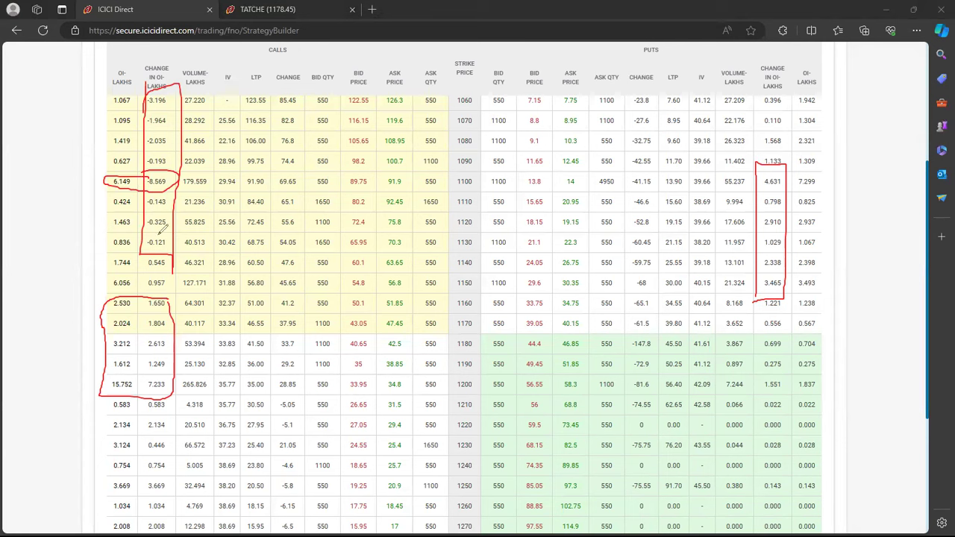
{"action": "mouse_move", "coordinate": [76, 216]}
{"action": "left_mouse_down"}
{"action": "mouse_move", "coordinate": [64, 257]}
{"action": "mouse_move", "coordinate": [100, 358]}
{"action": "mouse_move", "coordinate": [94, 387]}
{"action": "left_mouse_up"}
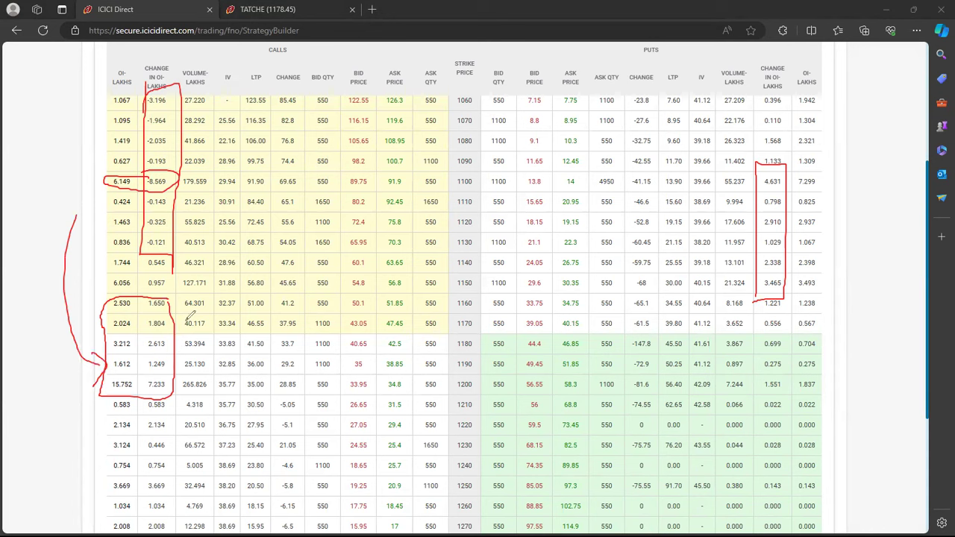
Return to the TATCHE chart and set its interval to 1 day.
{"action": "left_click", "coordinate": [267, 9]}
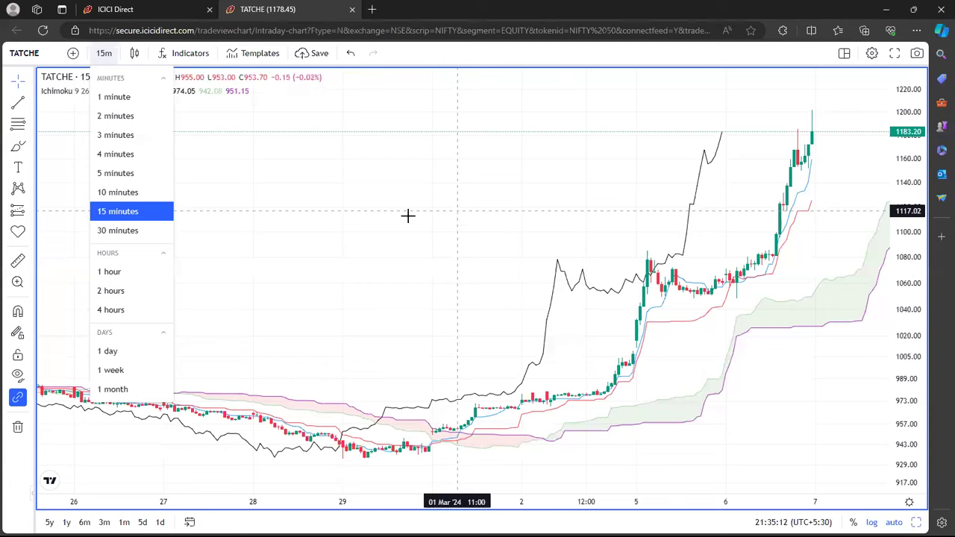
{"action": "left_click", "coordinate": [226, 239]}
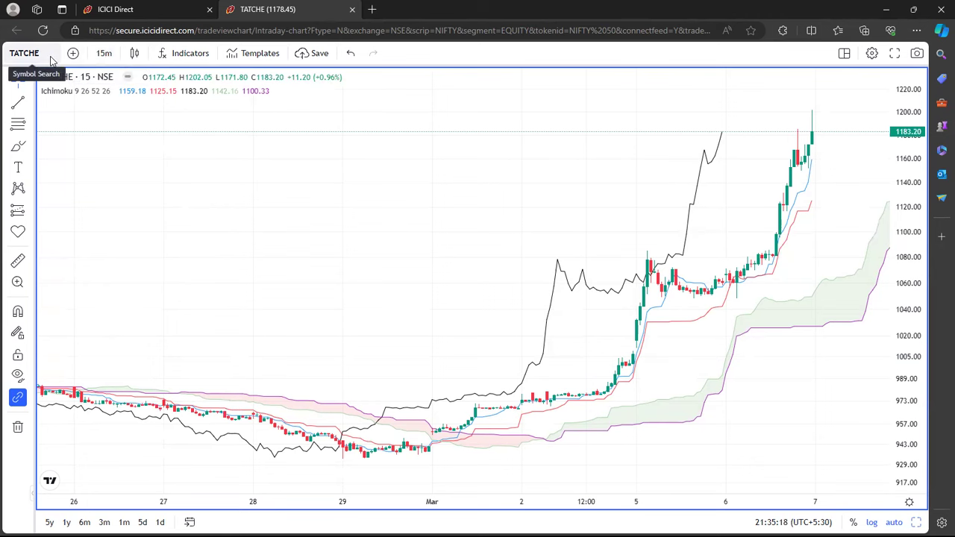
{"action": "left_click", "coordinate": [103, 53]}
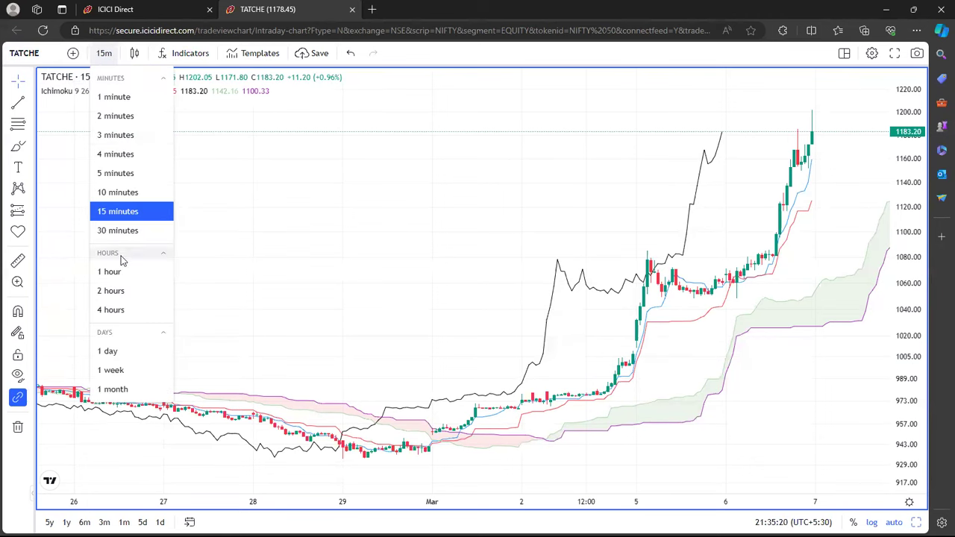
{"action": "left_click", "coordinate": [111, 350]}
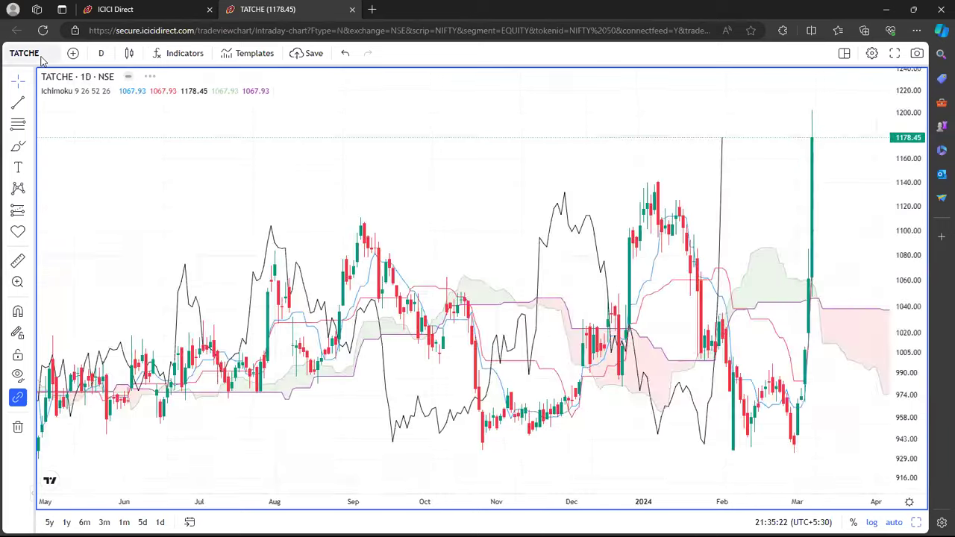
Change the chart symbol from TATCHE to MAHGAS.
{"action": "left_click", "coordinate": [41, 59]}
{"action": "type", "text": "MAHGAS"}
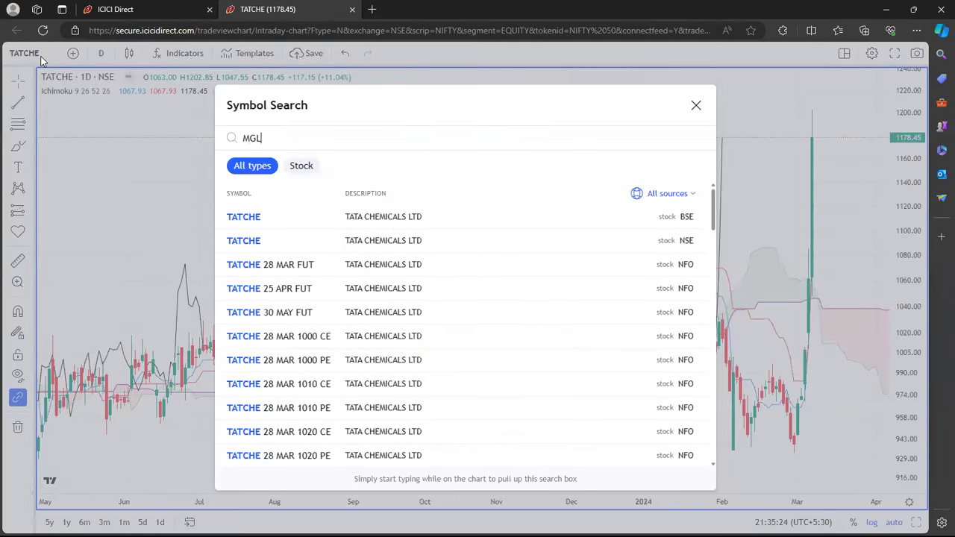
{"action": "key", "text": "Return"}
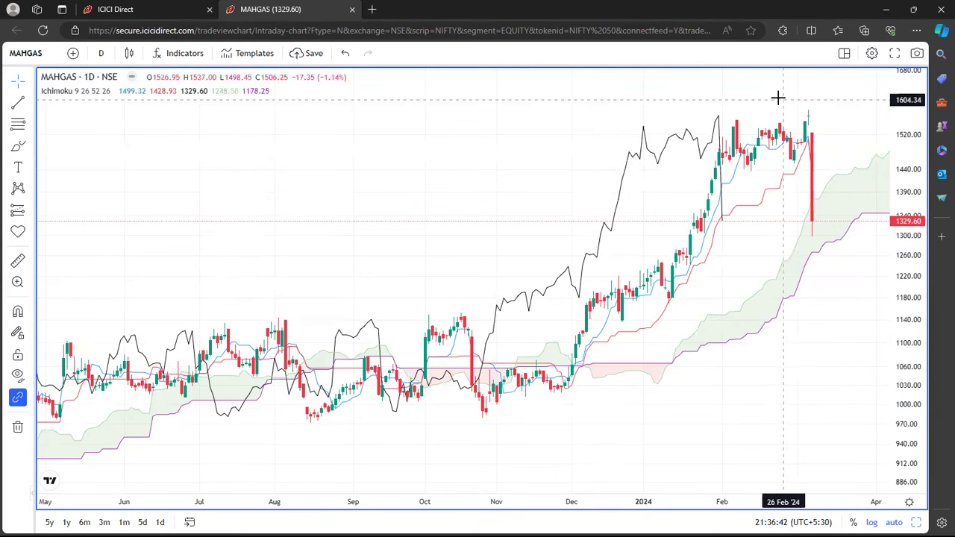
Mark the MAHGAS February–March sideways range with circles on the candles and dates plus upper and lower boundary lines, and clear the marks.
{"action": "mouse_move", "coordinate": [774, 106]}
{"action": "left_mouse_down"}
{"action": "mouse_move", "coordinate": [750, 168]}
{"action": "mouse_move", "coordinate": [821, 146]}
{"action": "mouse_move", "coordinate": [774, 106]}
{"action": "left_mouse_up"}
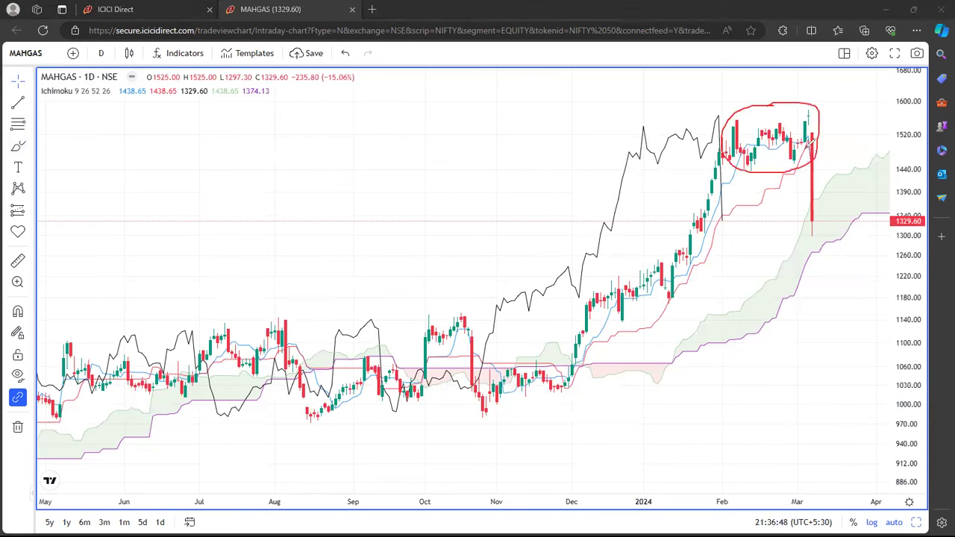
{"action": "mouse_move", "coordinate": [727, 475]}
{"action": "left_mouse_down"}
{"action": "mouse_move", "coordinate": [731, 519]}
{"action": "mouse_move", "coordinate": [822, 515]}
{"action": "mouse_move", "coordinate": [723, 472]}
{"action": "left_mouse_up"}
{"action": "left_click_drag", "start_coordinate": [738, 509], "coordinate": [782, 498]}
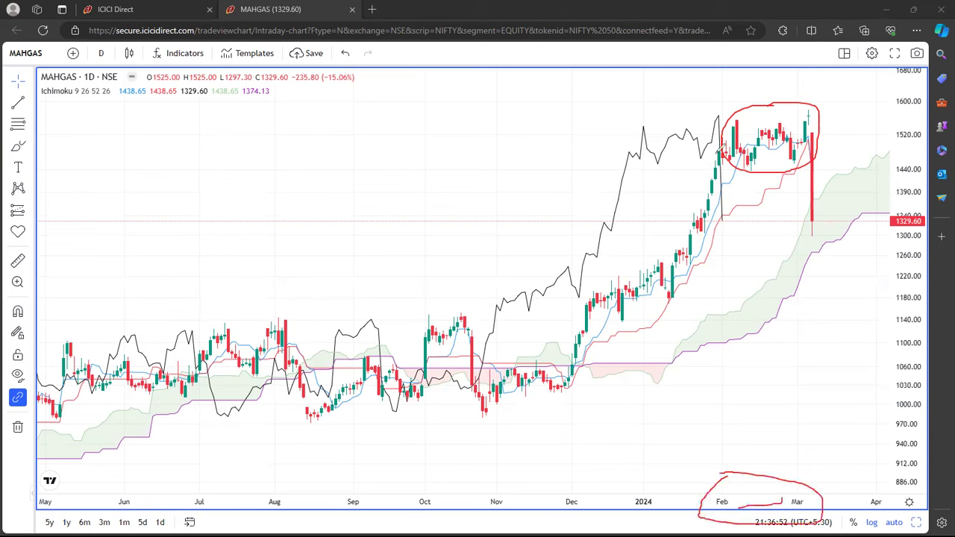
{"action": "left_click_drag", "start_coordinate": [735, 120], "coordinate": [805, 120]}
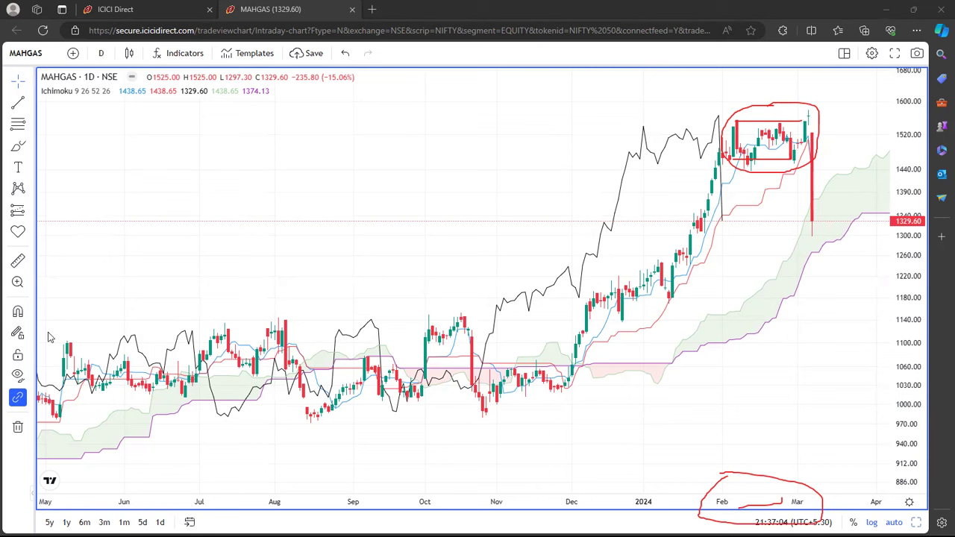
{"action": "key", "text": "Escape"}
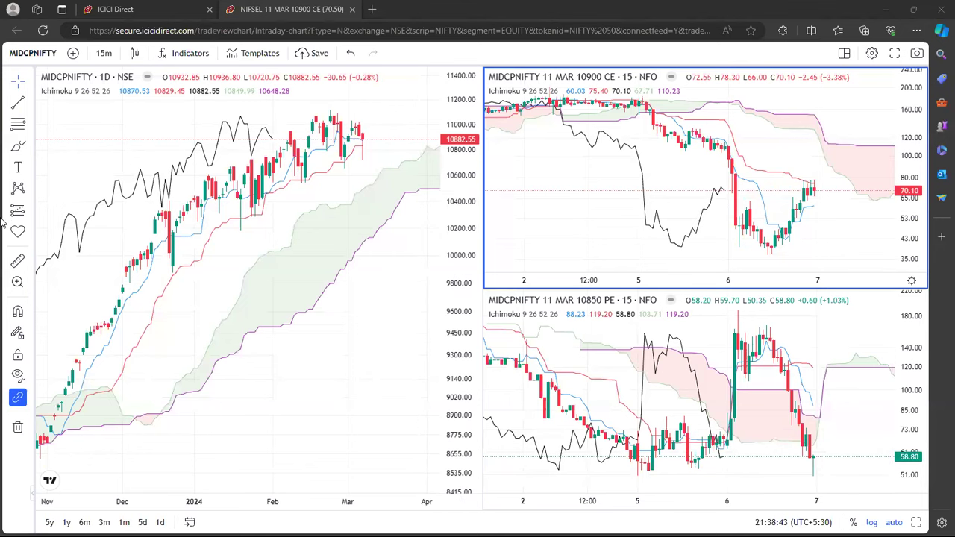
On the MIDCPNIFTY daily chart, draw a horizontal line at the recent highs and a rising path from the last candle.
{"action": "left_click_drag", "start_coordinate": [373, 138], "coordinate": [415, 100]}
{"action": "left_click_drag", "start_coordinate": [371, 128], "coordinate": [382, 142]}
{"action": "mouse_move", "coordinate": [386, 136]}
{"action": "left_mouse_down"}
{"action": "mouse_move", "coordinate": [352, 116]}
{"action": "mouse_move", "coordinate": [425, 112]}
{"action": "left_mouse_up"}
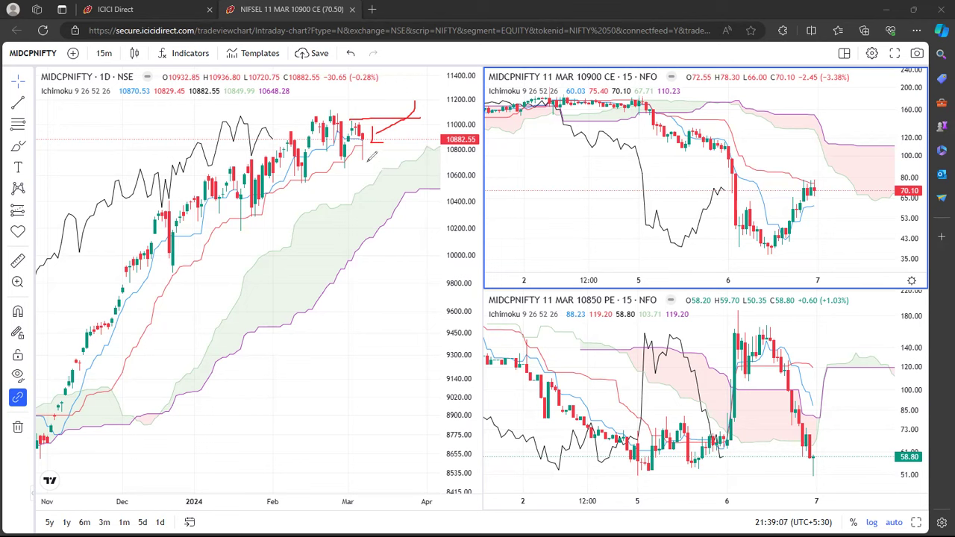
Draw a line at the last MIDCPNIFTY candle's low, circle the daily low value, and clear all annotations.
{"action": "left_click_drag", "start_coordinate": [363, 147], "coordinate": [399, 158]}
{"action": "mouse_move", "coordinate": [285, 78]}
{"action": "left_mouse_down"}
{"action": "mouse_move", "coordinate": [273, 67]}
{"action": "mouse_move", "coordinate": [230, 72]}
{"action": "mouse_move", "coordinate": [287, 77]}
{"action": "left_mouse_up"}
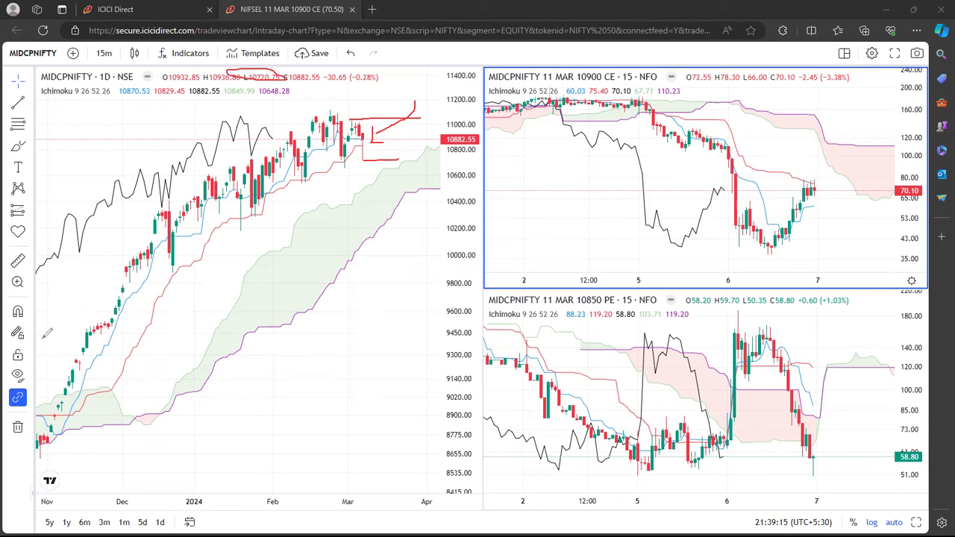
{"action": "key", "text": "ctrl+alt+h"}
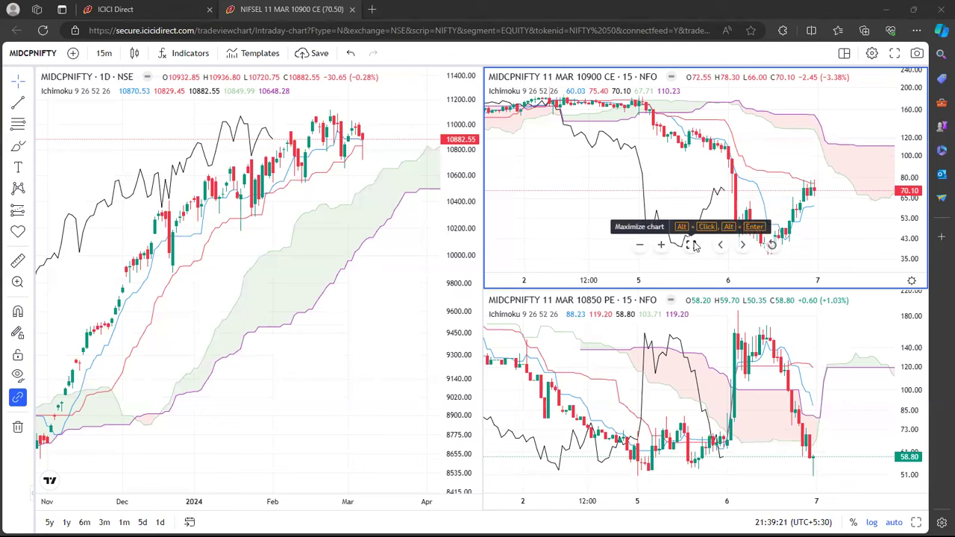
Examine the MIDCPNIFTY 11 MAR 10900 CE chart maximized, and restore the three-chart layout.
{"action": "left_click", "coordinate": [692, 246]}
{"action": "scroll", "coordinate": [641, 268], "scroll_direction": "up", "scroll_amount": 2}
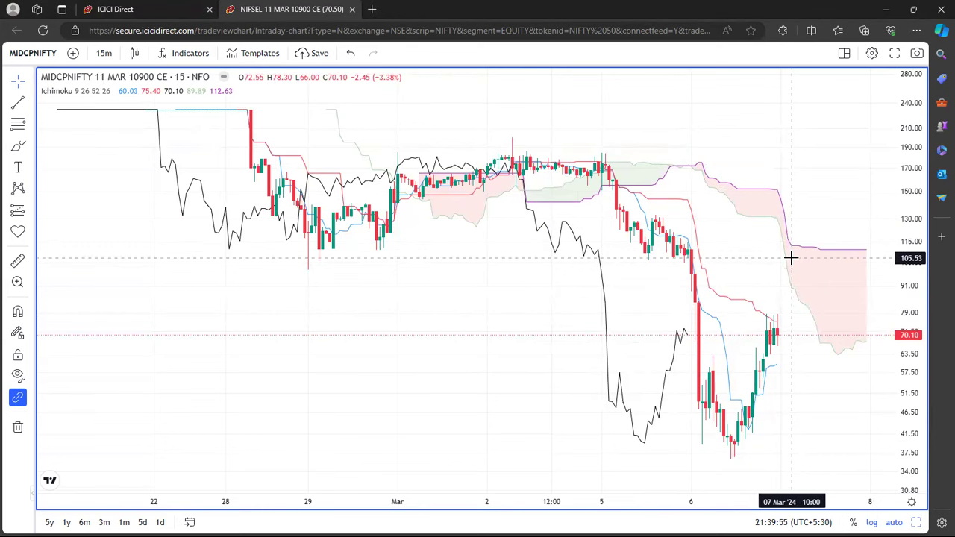
{"action": "left_click", "coordinate": [467, 466]}
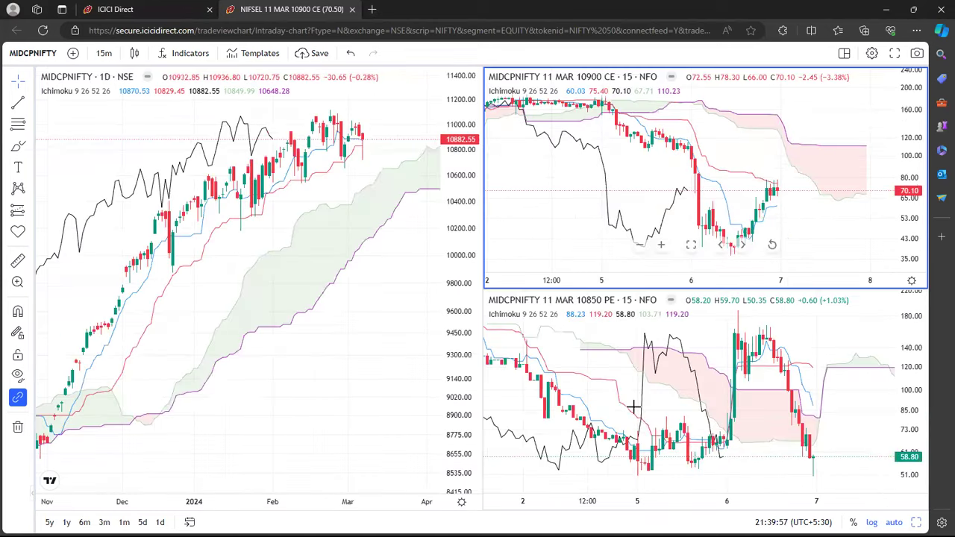
On the maximized 10850 PE chart, draw a magnet-snapped Trend-Based Fib Extension from 199.95 on 29 Feb to 50.60 on 5 Mar and 188.78 on 7 Mar.
{"action": "left_click", "coordinate": [692, 463]}
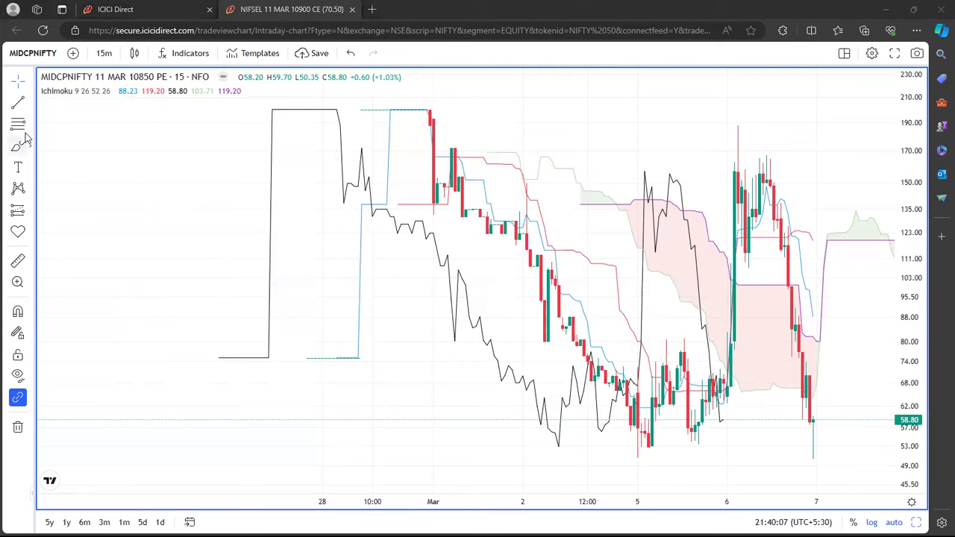
{"action": "left_click", "coordinate": [20, 309]}
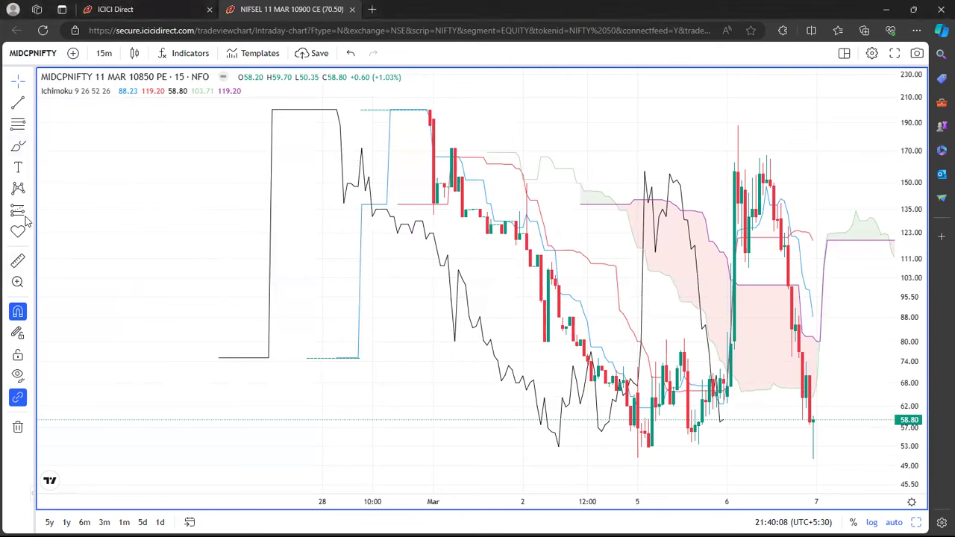
{"action": "left_click", "coordinate": [29, 125]}
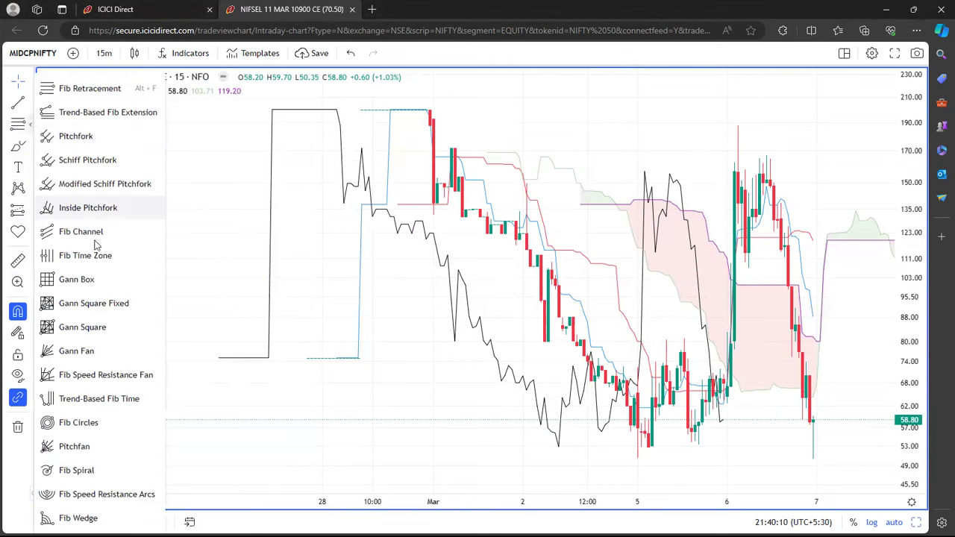
{"action": "left_click", "coordinate": [109, 112]}
{"action": "left_click", "coordinate": [430, 110]}
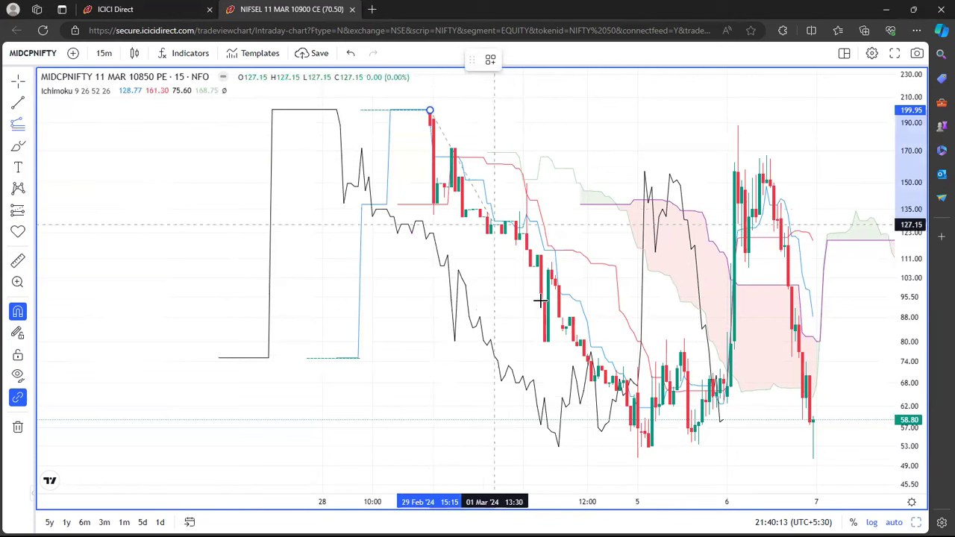
{"action": "left_click", "coordinate": [637, 457]}
{"action": "left_click", "coordinate": [867, 125]}
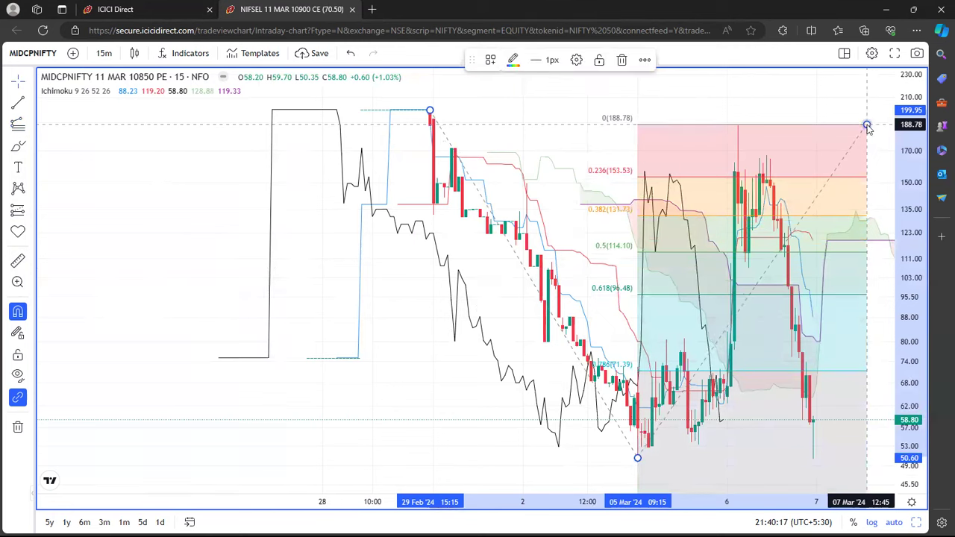
Enable the Fib extension's 1.272 and 1.414 levels, and enable the 2.272 level with its value changed to 0.88.
{"action": "left_click", "coordinate": [543, 154]}
{"action": "left_click_drag", "start_coordinate": [912, 276], "coordinate": [913, 343]}
{"action": "left_click_drag", "start_coordinate": [471, 442], "coordinate": [437, 279]}
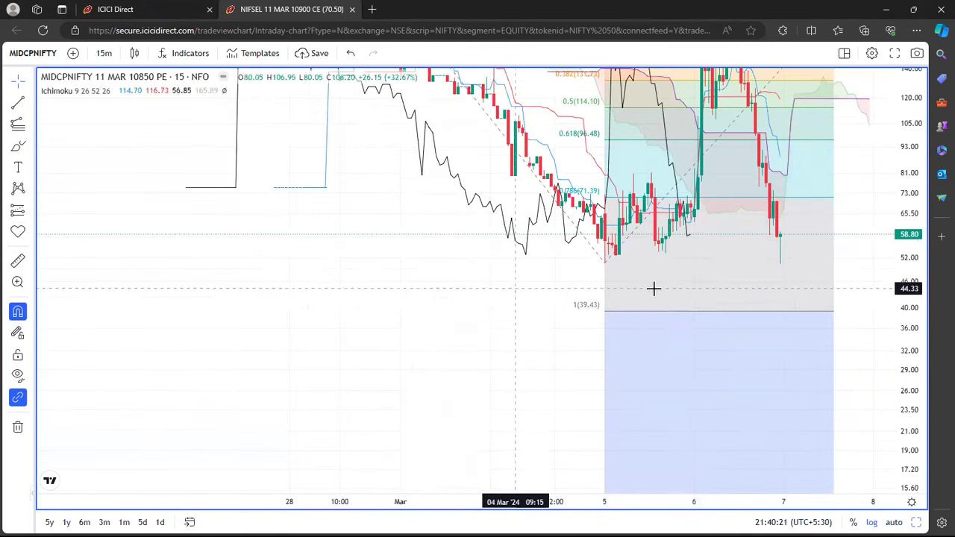
{"action": "left_click", "coordinate": [669, 319]}
{"action": "double_click", "coordinate": [669, 319]}
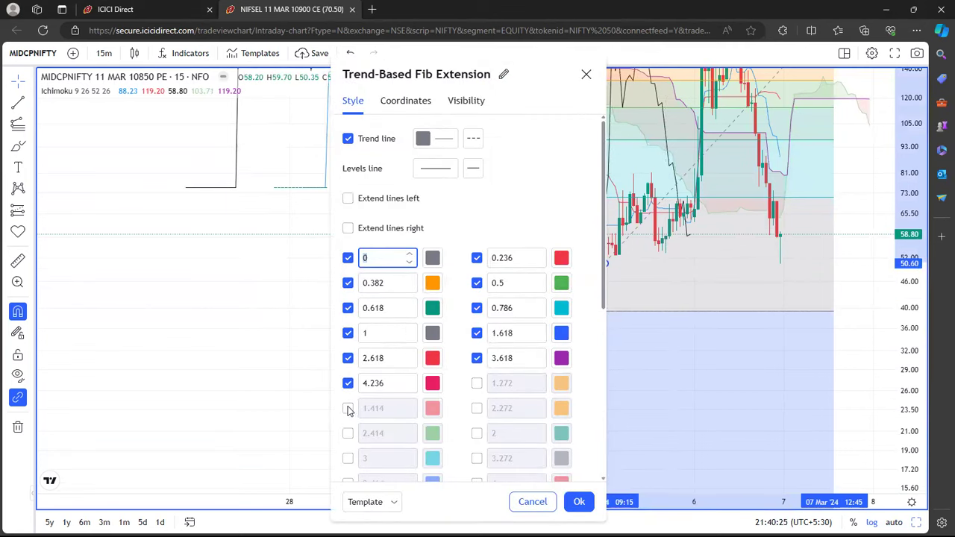
{"action": "left_click", "coordinate": [476, 383]}
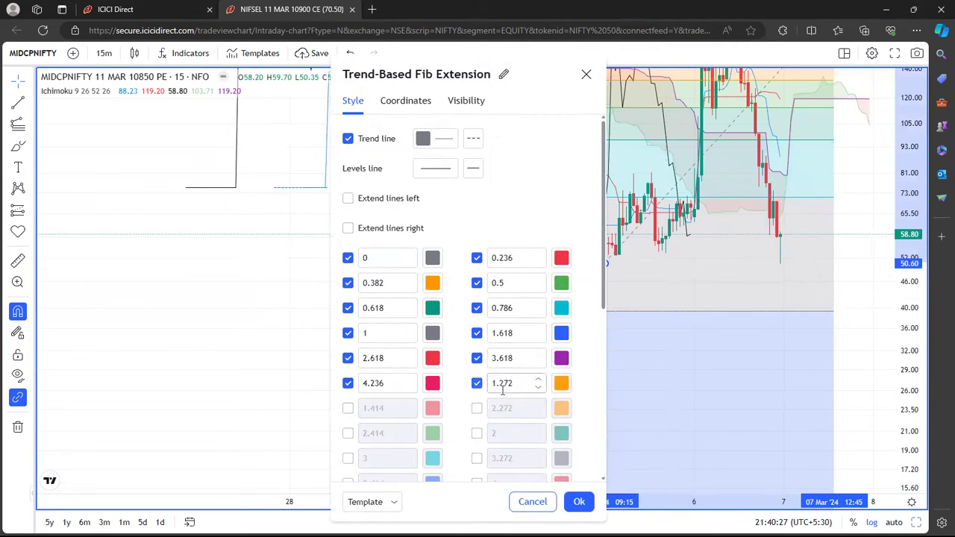
{"action": "left_click", "coordinate": [478, 409]}
{"action": "double_click", "coordinate": [524, 409]}
{"action": "type", "text": "0.88"}
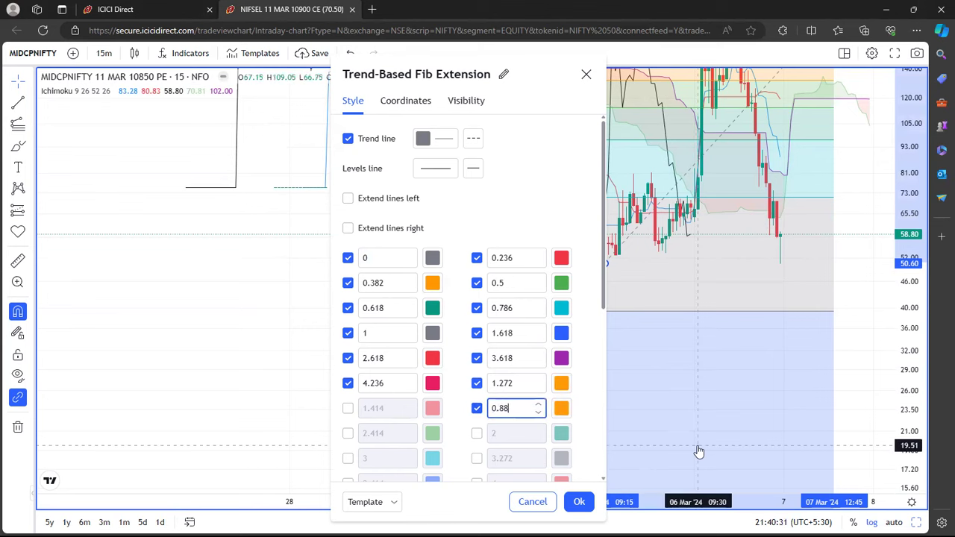
{"action": "left_click", "coordinate": [348, 408]}
{"action": "key", "text": "Return"}
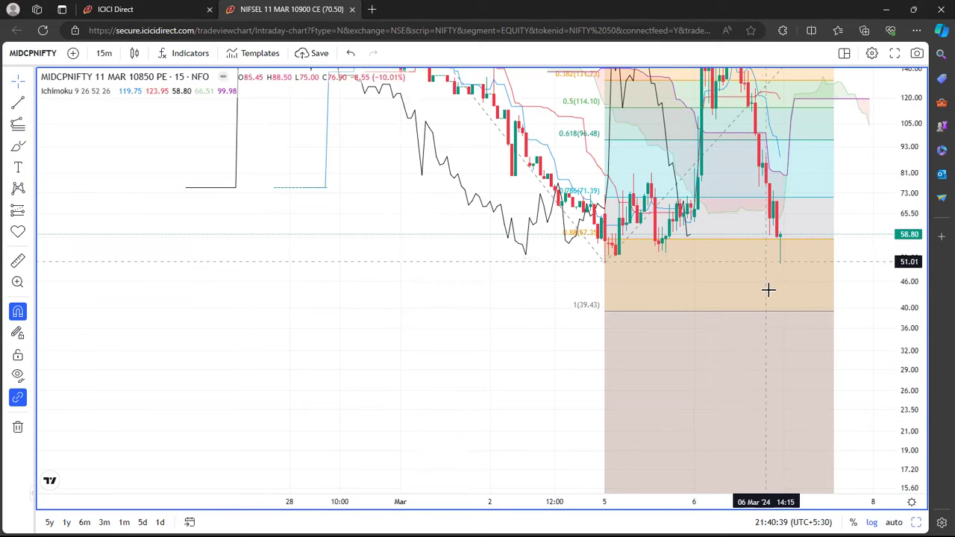
Change the Fib extension's 4.236 level to 1.13 and return the price scale to automatic fitting.
{"action": "double_click", "coordinate": [773, 317]}
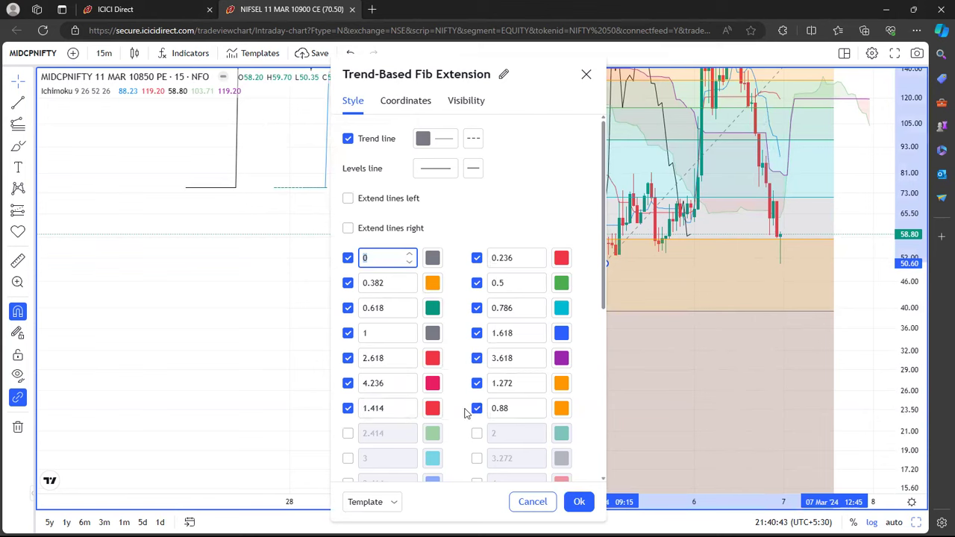
{"action": "left_click", "coordinate": [348, 382]}
{"action": "left_click", "coordinate": [348, 383]}
{"action": "double_click", "coordinate": [384, 382]}
{"action": "type", "text": "1.13"}
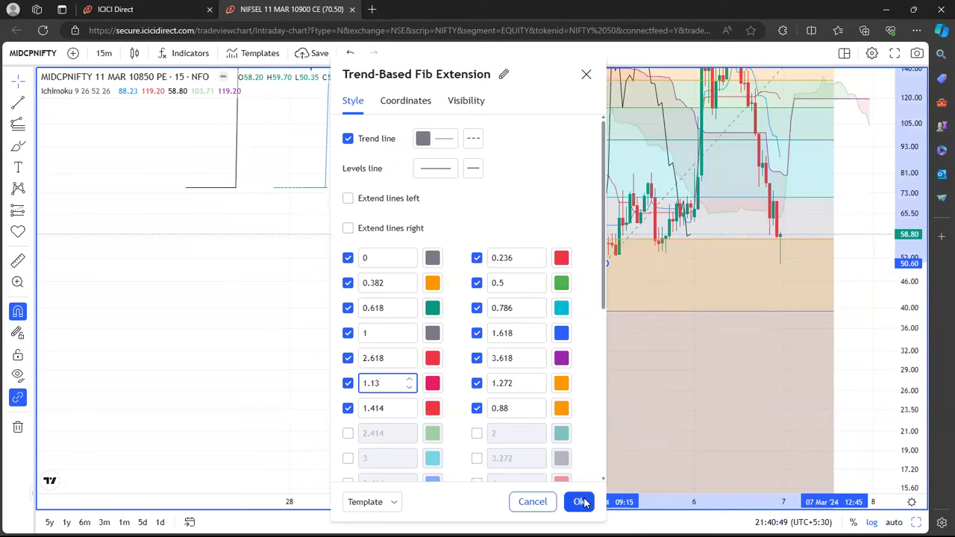
{"action": "left_click", "coordinate": [579, 501]}
{"action": "left_click", "coordinate": [708, 362]}
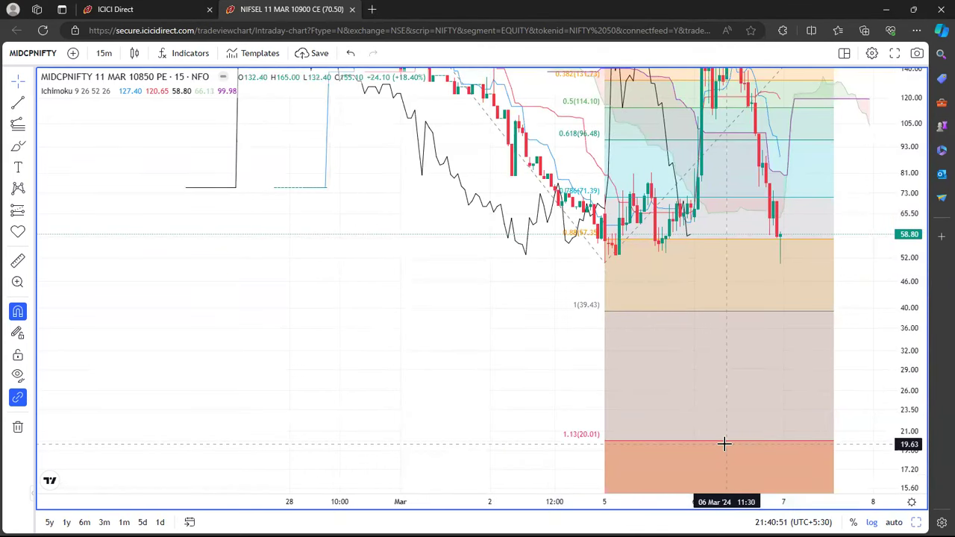
{"action": "left_click", "coordinate": [894, 523]}
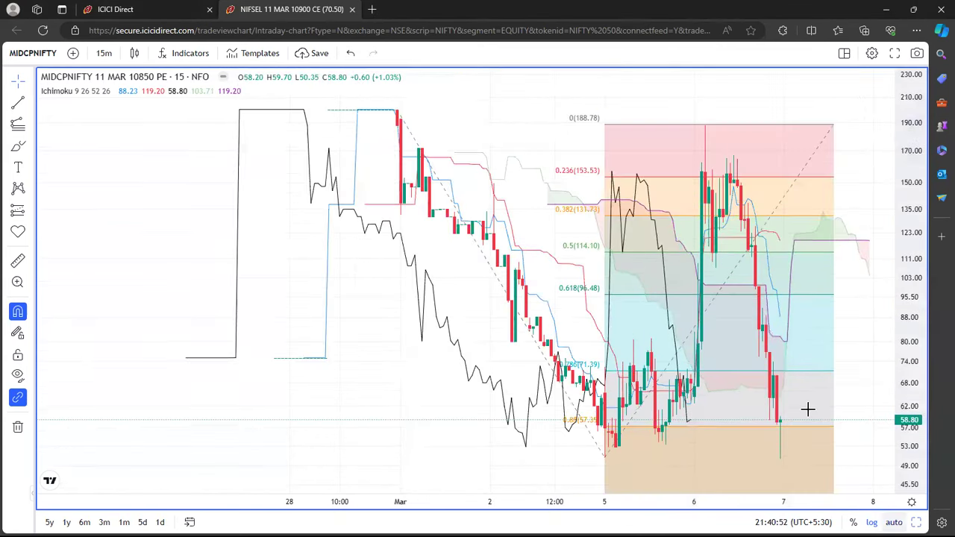
{"action": "left_click", "coordinate": [795, 372]}
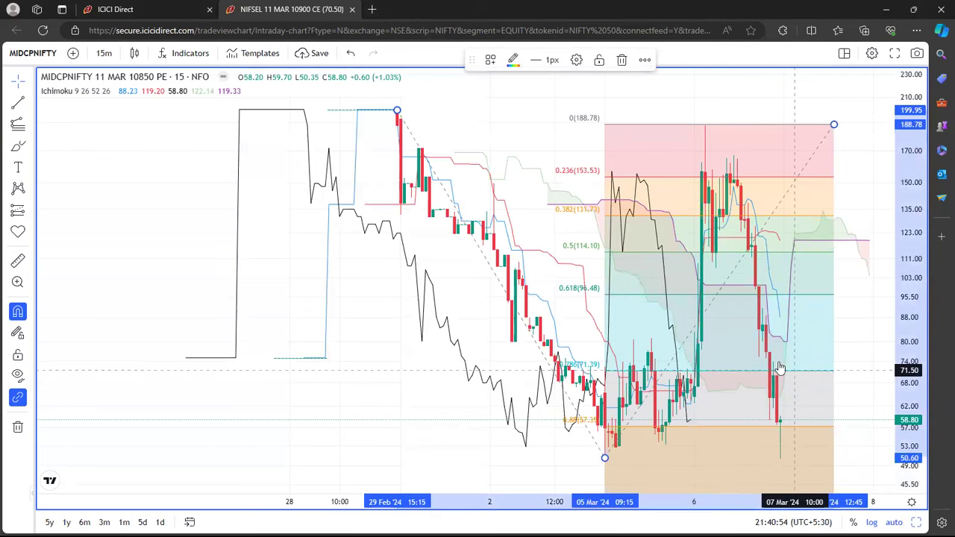
Delete the Trend-Based Fib Extension from the MIDCPNIFTY 11 MAR 10850 PE chart.
{"action": "left_click", "coordinate": [623, 61]}
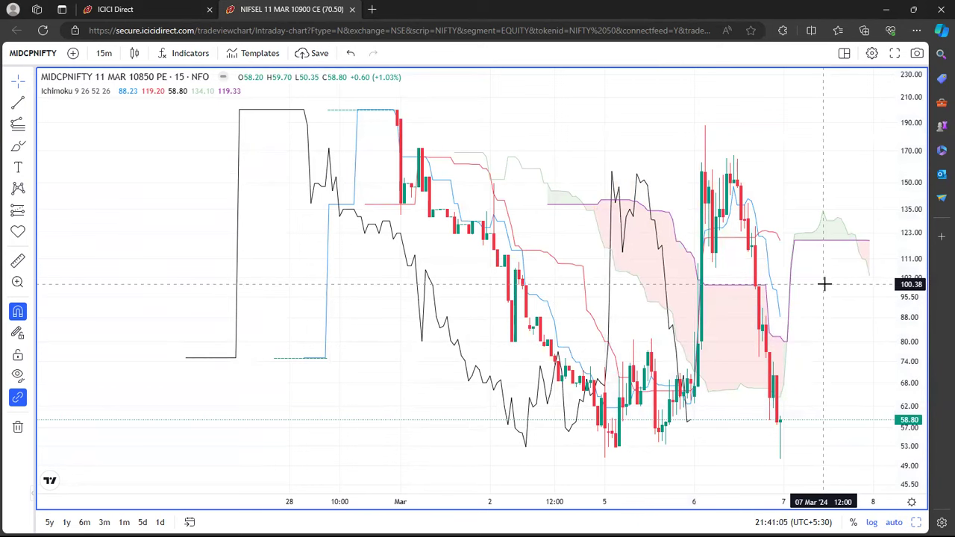
Switch to the option chain and outline in red the puts' OI and change-in-OI cells for strikes 10725–11050, adding tick lines beside the lower group.
{"action": "left_click", "coordinate": [127, 10]}
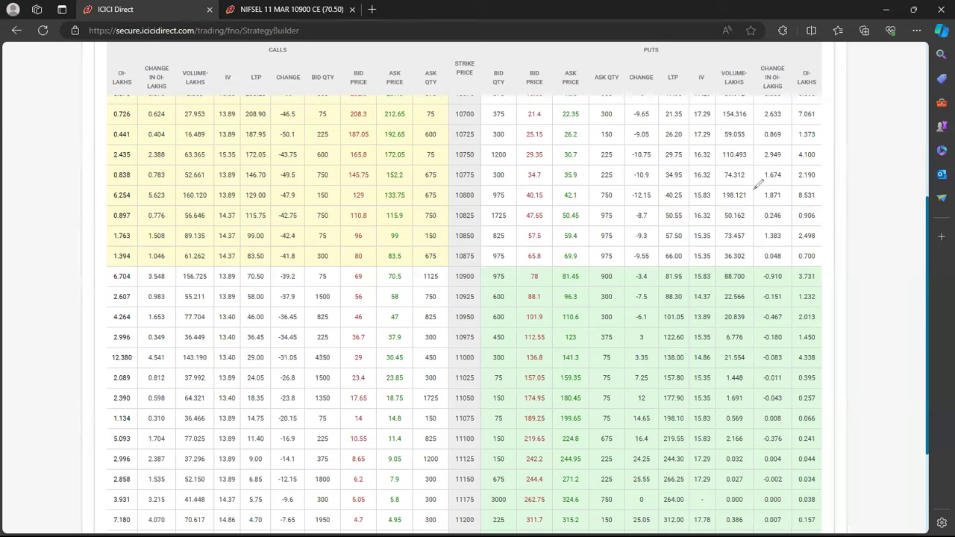
{"action": "mouse_move", "coordinate": [759, 252]}
{"action": "left_mouse_down"}
{"action": "mouse_move", "coordinate": [761, 234]}
{"action": "mouse_move", "coordinate": [815, 226]}
{"action": "mouse_move", "coordinate": [823, 250]}
{"action": "mouse_move", "coordinate": [757, 256]}
{"action": "left_mouse_up"}
{"action": "mouse_move", "coordinate": [760, 212]}
{"action": "left_mouse_down"}
{"action": "mouse_move", "coordinate": [760, 121]}
{"action": "mouse_move", "coordinate": [824, 109]}
{"action": "mouse_move", "coordinate": [827, 200]}
{"action": "left_mouse_up"}
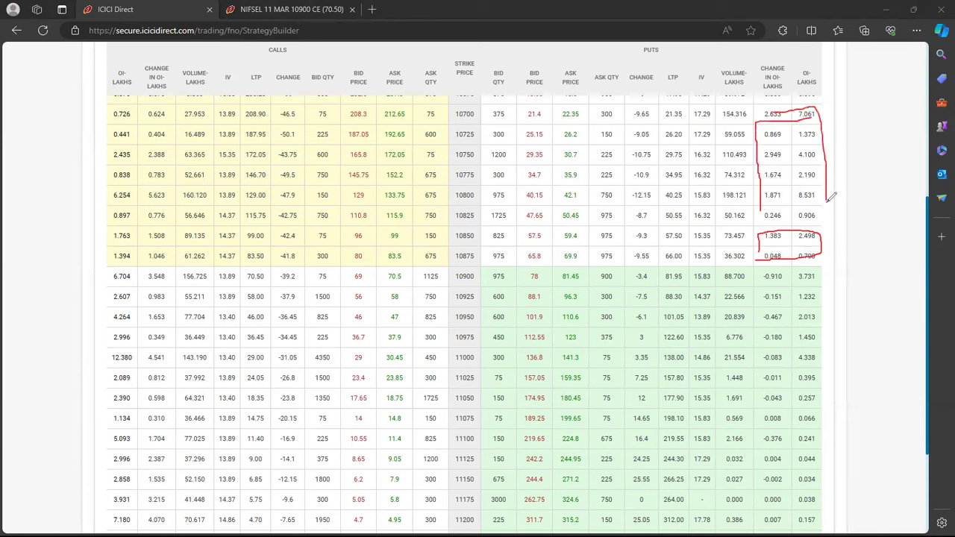
{"action": "mouse_move", "coordinate": [788, 267]}
{"action": "left_mouse_down"}
{"action": "mouse_move", "coordinate": [769, 273]}
{"action": "mouse_move", "coordinate": [755, 307]}
{"action": "mouse_move", "coordinate": [756, 395]}
{"action": "mouse_move", "coordinate": [772, 407]}
{"action": "mouse_move", "coordinate": [789, 388]}
{"action": "mouse_move", "coordinate": [790, 271]}
{"action": "mouse_move", "coordinate": [819, 274]}
{"action": "mouse_move", "coordinate": [824, 395]}
{"action": "mouse_move", "coordinate": [821, 405]}
{"action": "mouse_move", "coordinate": [795, 353]}
{"action": "mouse_move", "coordinate": [797, 263]}
{"action": "left_mouse_up"}
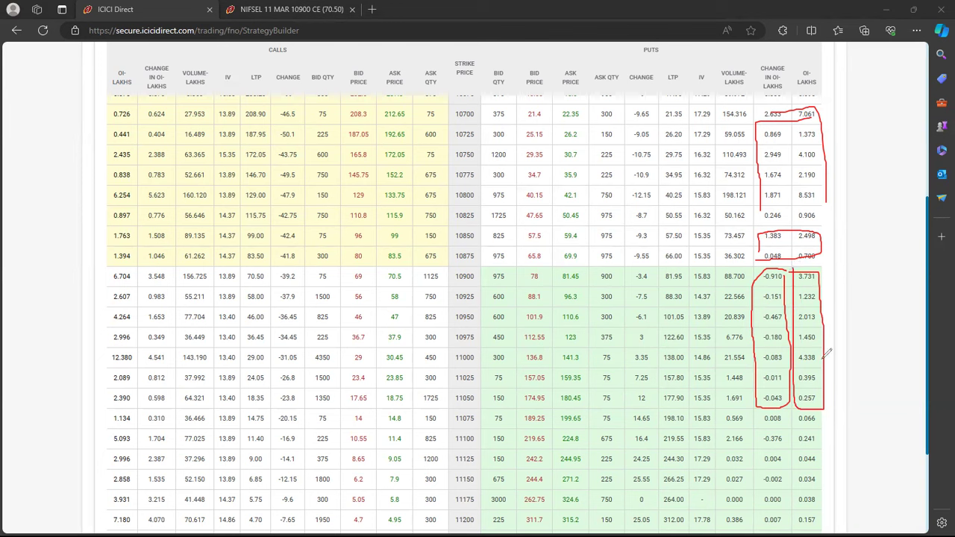
{"action": "left_click_drag", "start_coordinate": [824, 358], "coordinate": [858, 358]}
{"action": "left_click_drag", "start_coordinate": [820, 317], "coordinate": [854, 317]}
{"action": "left_click_drag", "start_coordinate": [823, 280], "coordinate": [861, 285]}
Mark in red the calls' OI and change-in-OI cells at strikes 10800, 10850–10875, 10900, 10950 and 11000.
{"action": "scroll", "coordinate": [231, 241], "scroll_direction": "up", "scroll_amount": 1}
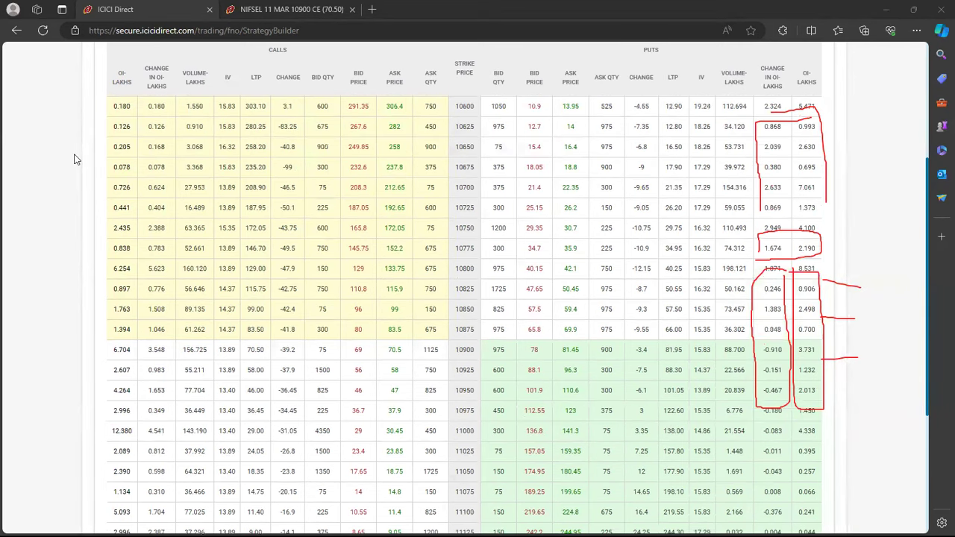
{"action": "mouse_move", "coordinate": [166, 346]}
{"action": "left_mouse_down"}
{"action": "mouse_move", "coordinate": [127, 338]}
{"action": "mouse_move", "coordinate": [104, 350]}
{"action": "mouse_move", "coordinate": [149, 361]}
{"action": "mouse_move", "coordinate": [178, 348]}
{"action": "mouse_move", "coordinate": [166, 342]}
{"action": "left_mouse_up"}
{"action": "mouse_move", "coordinate": [158, 380]}
{"action": "left_mouse_down"}
{"action": "mouse_move", "coordinate": [118, 378]}
{"action": "mouse_move", "coordinate": [179, 395]}
{"action": "mouse_move", "coordinate": [161, 375]}
{"action": "left_mouse_up"}
{"action": "mouse_move", "coordinate": [152, 420]}
{"action": "left_mouse_down"}
{"action": "mouse_move", "coordinate": [98, 427]}
{"action": "mouse_move", "coordinate": [149, 440]}
{"action": "mouse_move", "coordinate": [175, 430]}
{"action": "mouse_move", "coordinate": [157, 424]}
{"action": "left_mouse_up"}
{"action": "mouse_move", "coordinate": [103, 304]}
{"action": "left_mouse_down"}
{"action": "mouse_move", "coordinate": [152, 304]}
{"action": "mouse_move", "coordinate": [177, 337]}
{"action": "mouse_move", "coordinate": [162, 353]}
{"action": "left_mouse_up"}
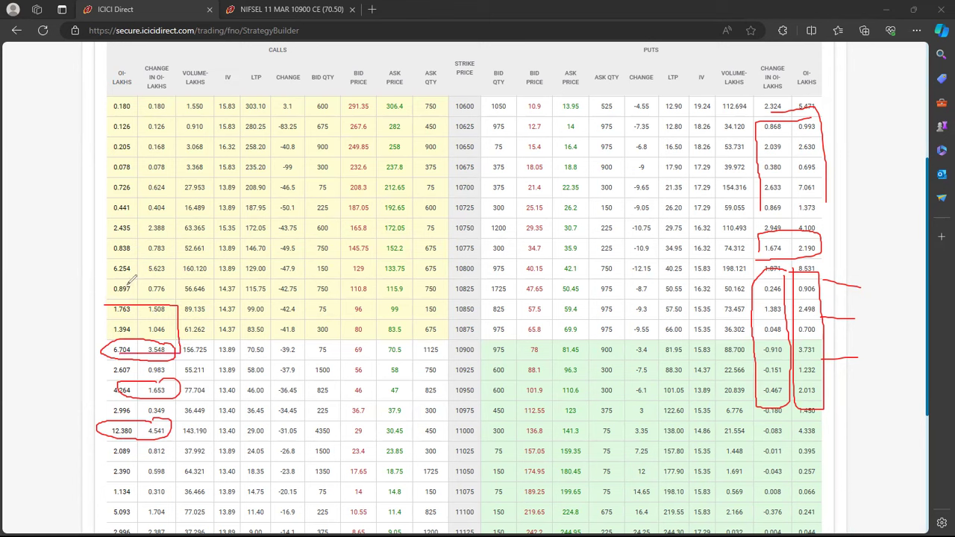
{"action": "mouse_move", "coordinate": [117, 274]}
{"action": "left_mouse_down"}
{"action": "mouse_move", "coordinate": [101, 263]}
{"action": "mouse_move", "coordinate": [179, 250]}
{"action": "mouse_move", "coordinate": [134, 284]}
{"action": "mouse_move", "coordinate": [120, 277]}
{"action": "left_mouse_up"}
Circle strikes 10800 and 10900 and the 10750 calls' OI, mark both ends of the 10900 row, and clear all annotations.
{"action": "mouse_move", "coordinate": [476, 258]}
{"action": "left_mouse_down"}
{"action": "mouse_move", "coordinate": [494, 273]}
{"action": "mouse_move", "coordinate": [462, 256]}
{"action": "left_mouse_up"}
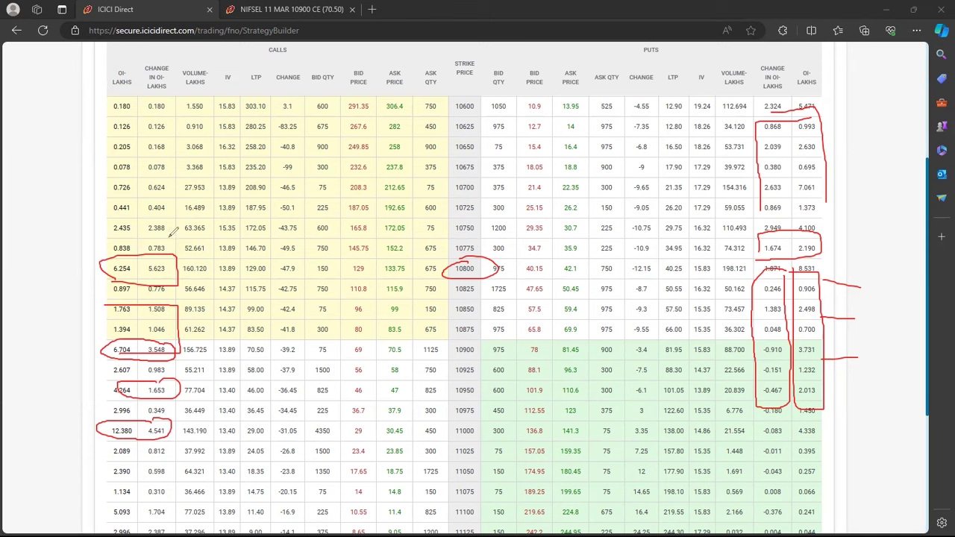
{"action": "mouse_move", "coordinate": [164, 220]}
{"action": "left_mouse_down"}
{"action": "mouse_move", "coordinate": [112, 223]}
{"action": "mouse_move", "coordinate": [187, 233]}
{"action": "mouse_move", "coordinate": [177, 211]}
{"action": "left_mouse_up"}
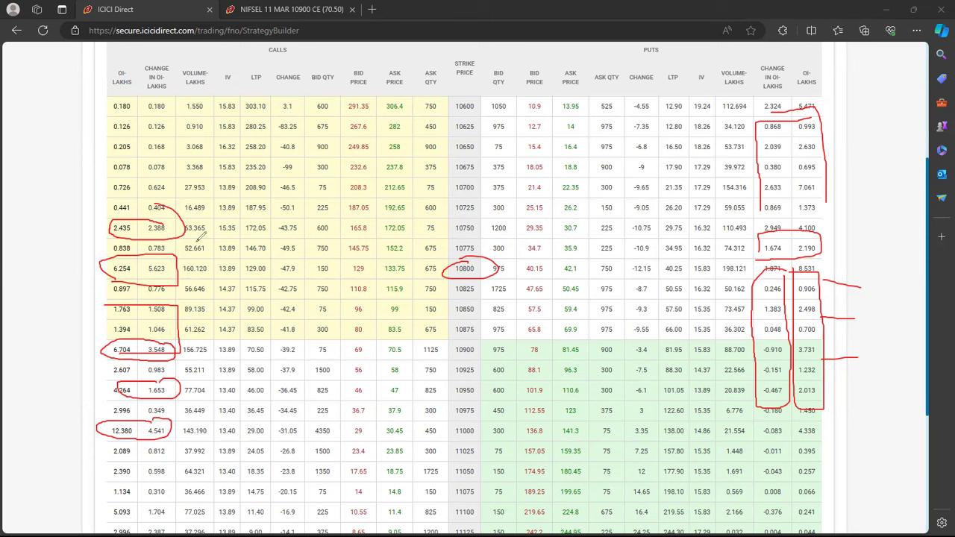
{"action": "mouse_move", "coordinate": [465, 343]}
{"action": "left_mouse_down"}
{"action": "mouse_move", "coordinate": [452, 355]}
{"action": "mouse_move", "coordinate": [470, 344]}
{"action": "left_mouse_up"}
{"action": "mouse_move", "coordinate": [74, 322]}
{"action": "left_mouse_down"}
{"action": "mouse_move", "coordinate": [88, 365]}
{"action": "mouse_move", "coordinate": [100, 360]}
{"action": "left_mouse_up"}
{"action": "mouse_move", "coordinate": [856, 317]}
{"action": "left_mouse_down"}
{"action": "mouse_move", "coordinate": [851, 343]}
{"action": "mouse_move", "coordinate": [827, 351]}
{"action": "left_mouse_up"}
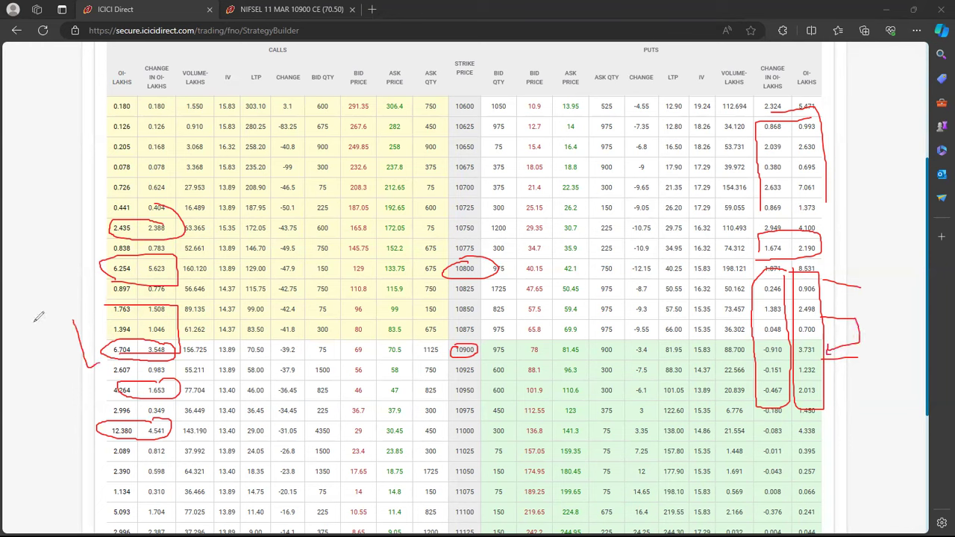
{"action": "key", "text": "e"}
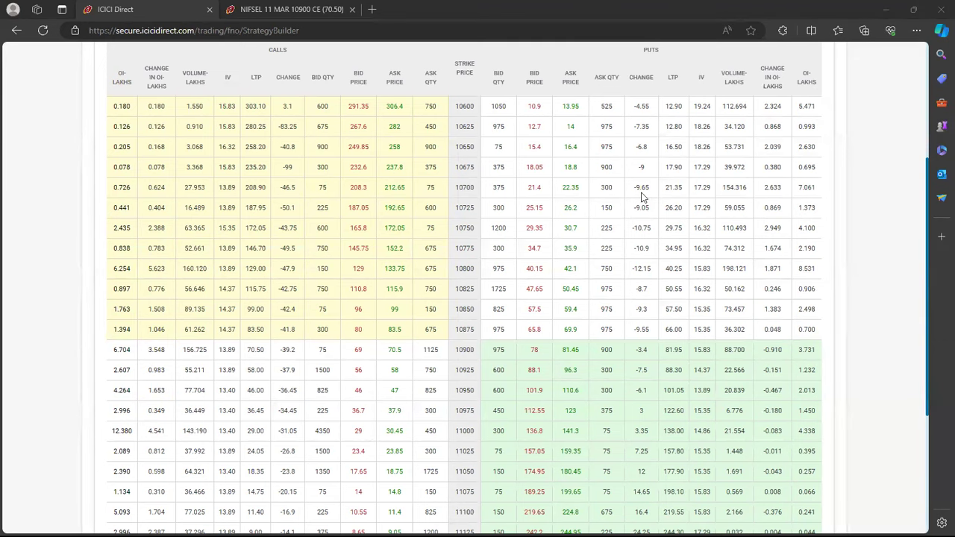
Switch to the NIFFIN charts, mark a red horizontal level just below 21200 on the daily chart, and clear the annotations.
{"action": "key", "text": "ctrl+Tab"}
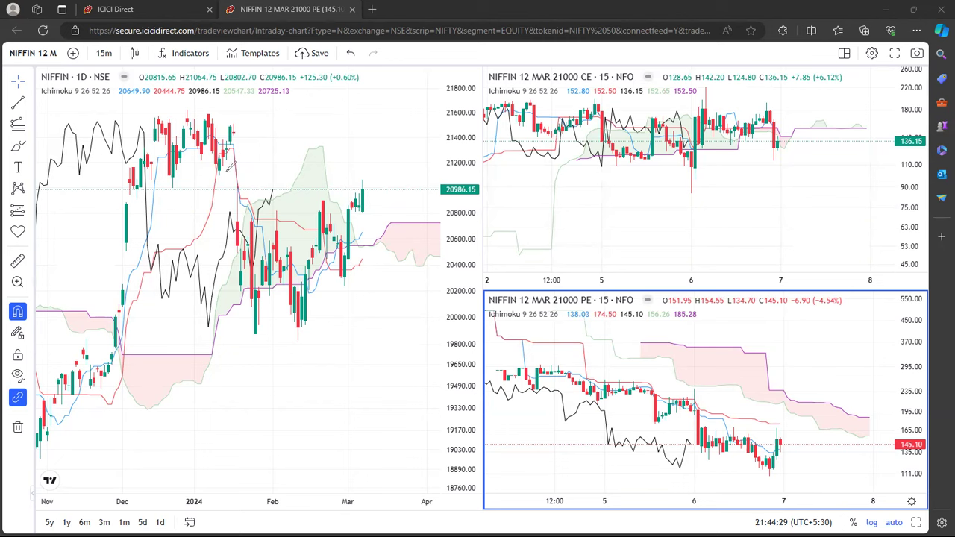
{"action": "left_click_drag", "start_coordinate": [217, 165], "coordinate": [428, 167]}
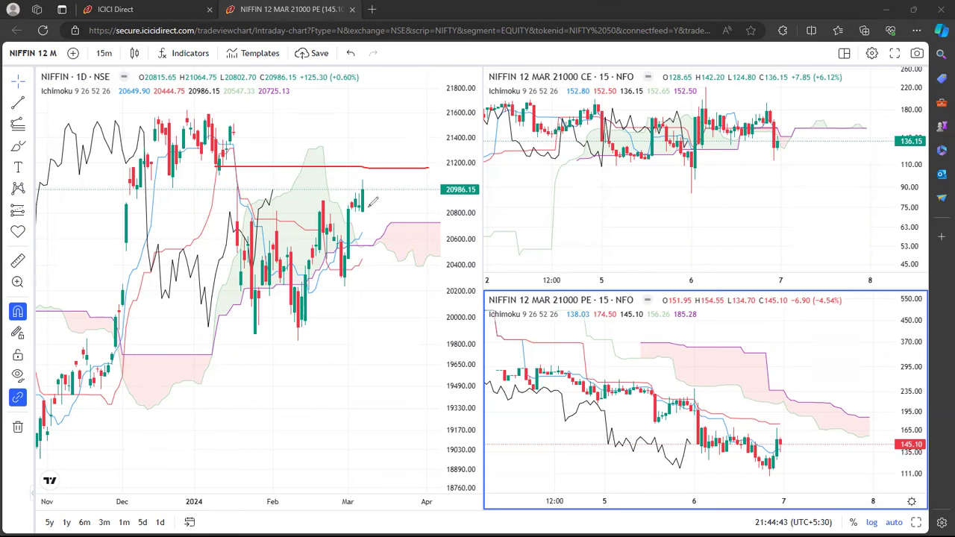
{"action": "left_click_drag", "start_coordinate": [380, 206], "coordinate": [398, 206]}
{"action": "key", "text": "Delete"}
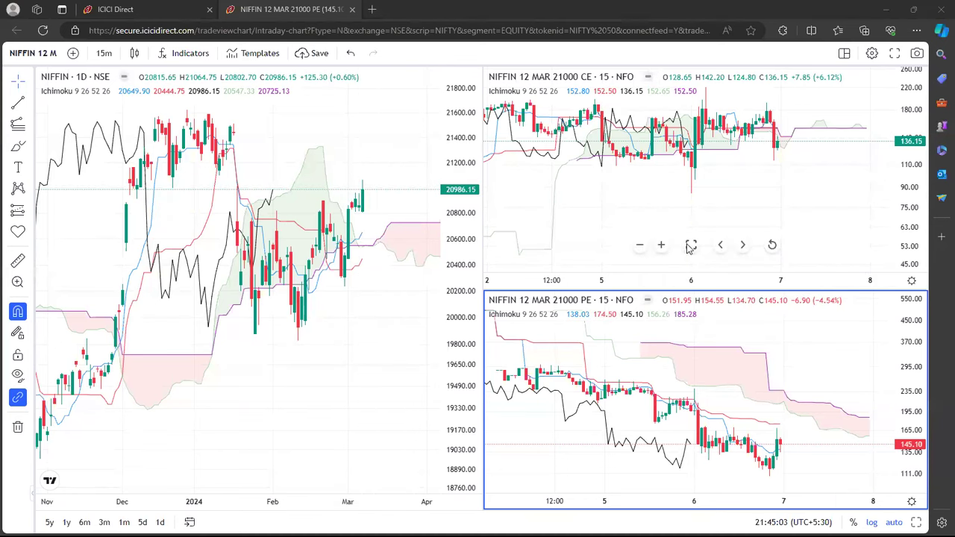
Maximize the NIFFIN 12 MAR 21000 CE chart and outline its sideways price range since 4 March in red.
{"action": "left_click", "coordinate": [691, 249]}
{"action": "left_click", "coordinate": [691, 246]}
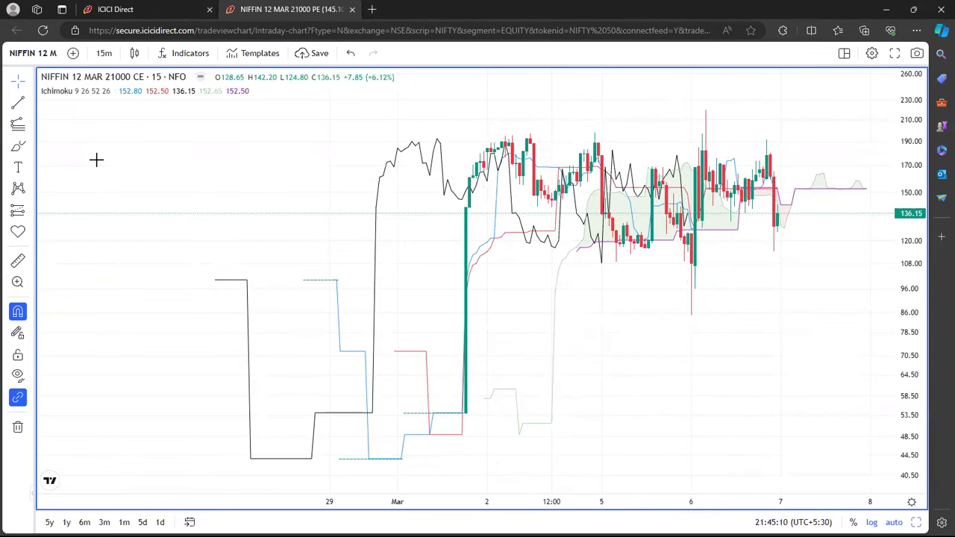
{"action": "mouse_move", "coordinate": [519, 131]}
{"action": "left_mouse_down"}
{"action": "mouse_move", "coordinate": [821, 142]}
{"action": "mouse_move", "coordinate": [802, 295]}
{"action": "mouse_move", "coordinate": [505, 291]}
{"action": "mouse_move", "coordinate": [508, 154]}
{"action": "mouse_move", "coordinate": [524, 119]}
{"action": "left_mouse_up"}
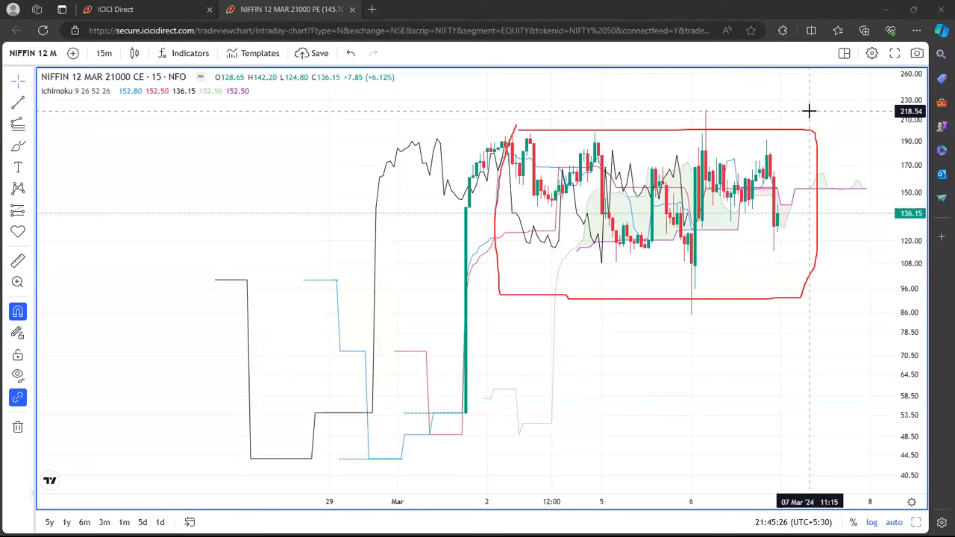
Draw a Trend-Based Fib Extension on the 6 March candles from 84.95 to 220.05 and 114.20, and compress the price scale.
{"action": "left_click", "coordinate": [18, 124]}
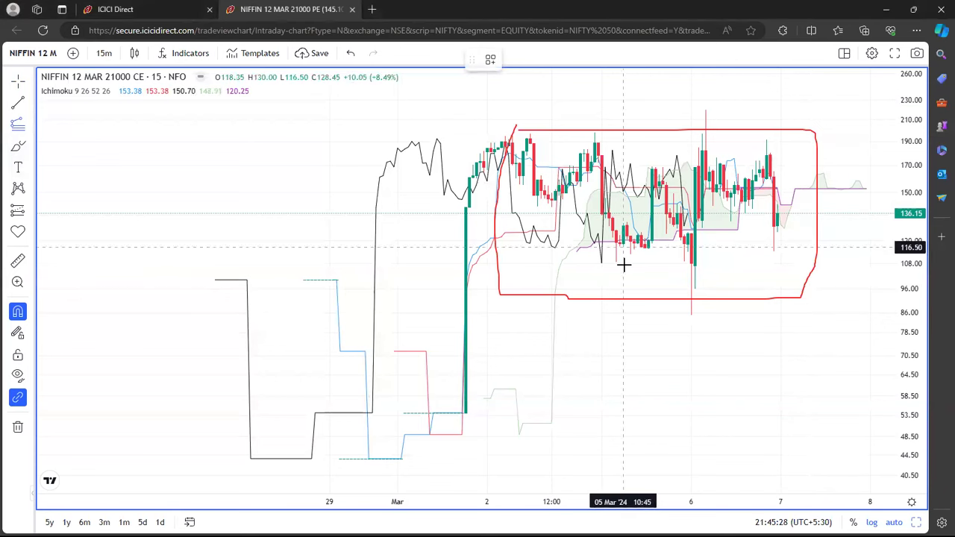
{"action": "left_click", "coordinate": [691, 314]}
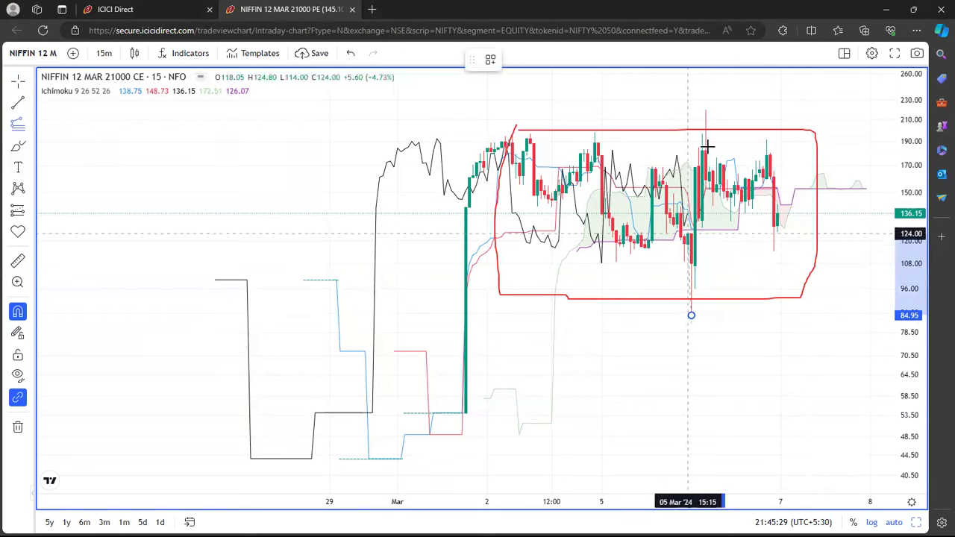
{"action": "left_click", "coordinate": [704, 109]}
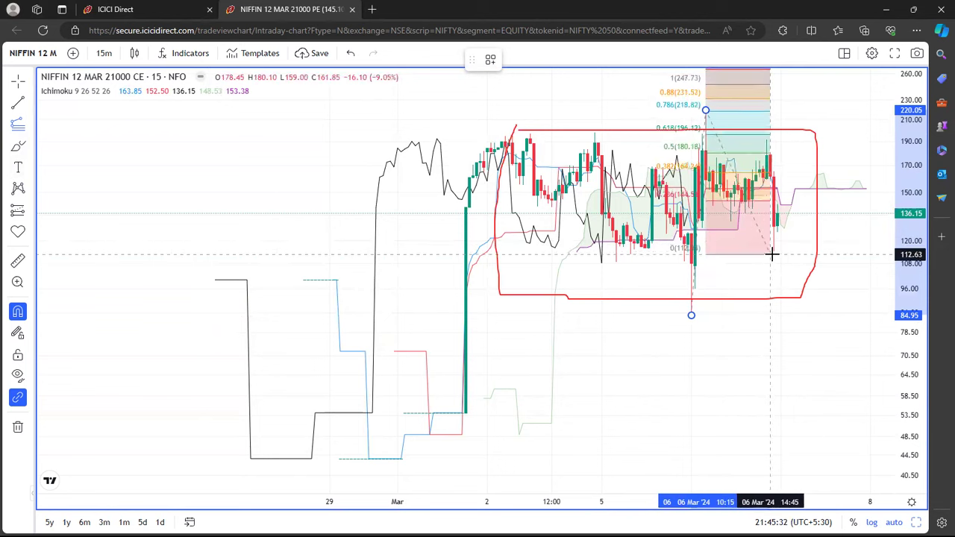
{"action": "left_click", "coordinate": [773, 253]}
{"action": "left_click", "coordinate": [809, 97]}
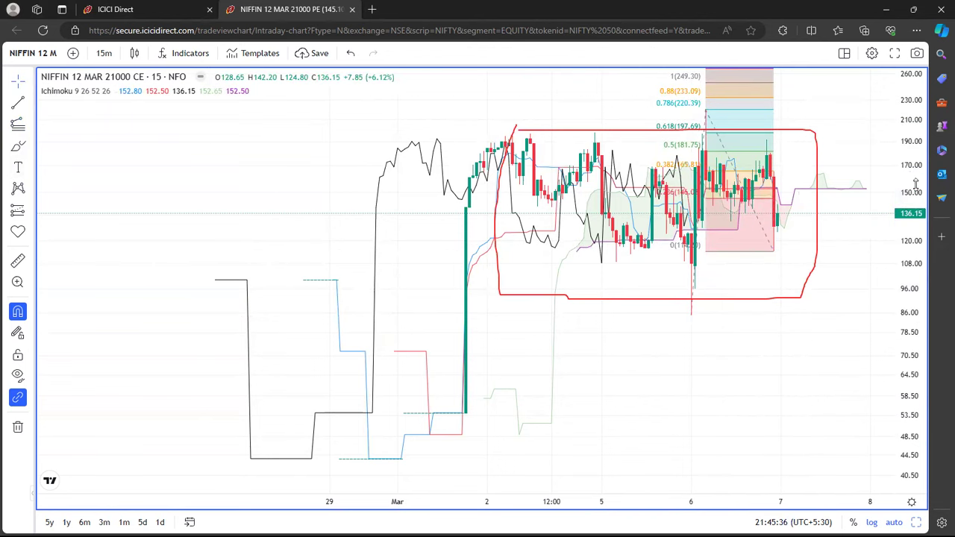
{"action": "scroll", "coordinate": [915, 183], "scroll_direction": "down", "scroll_amount": 3}
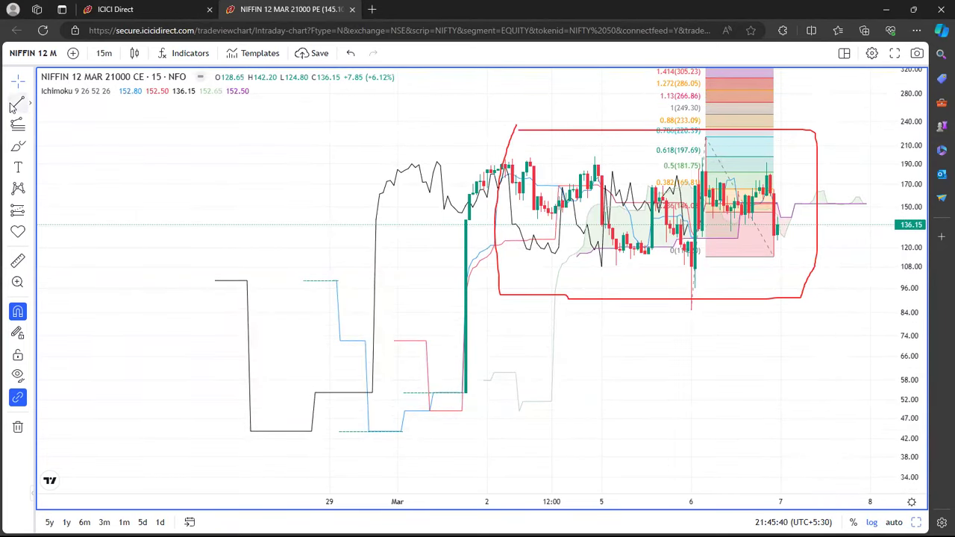
Add a horizontal line at 196.80 on the 4 March high and delete the Trend-Based Fib Extension.
{"action": "left_click", "coordinate": [31, 106]}
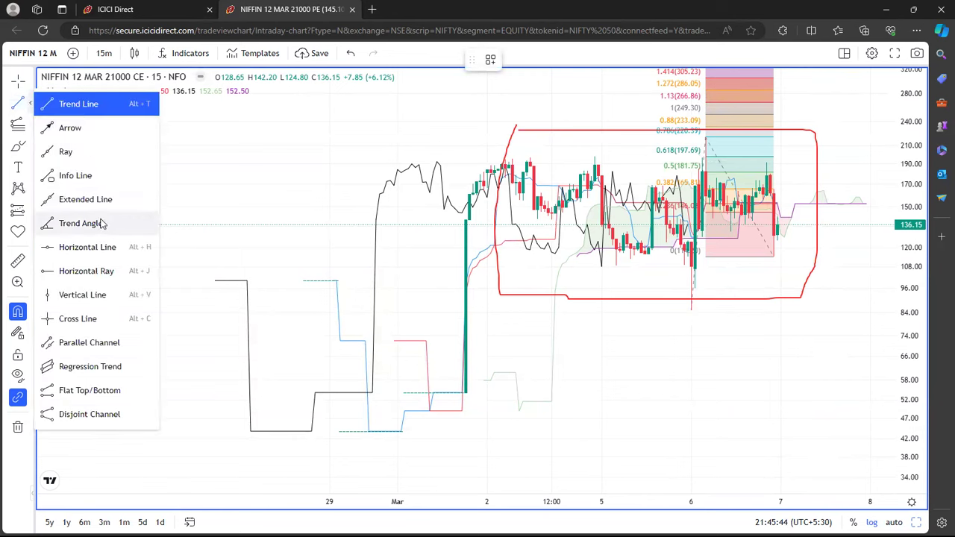
{"action": "left_click", "coordinate": [78, 246]}
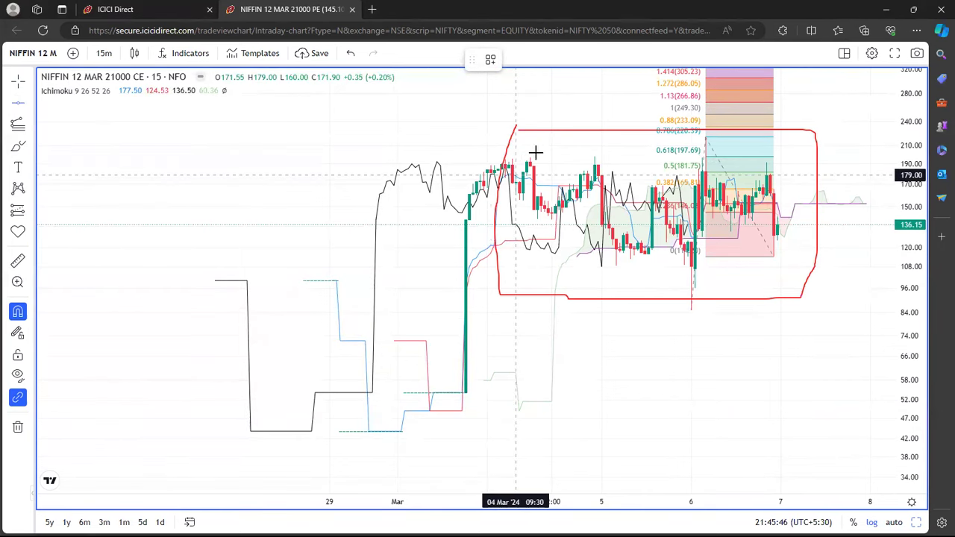
{"action": "left_click", "coordinate": [528, 156]}
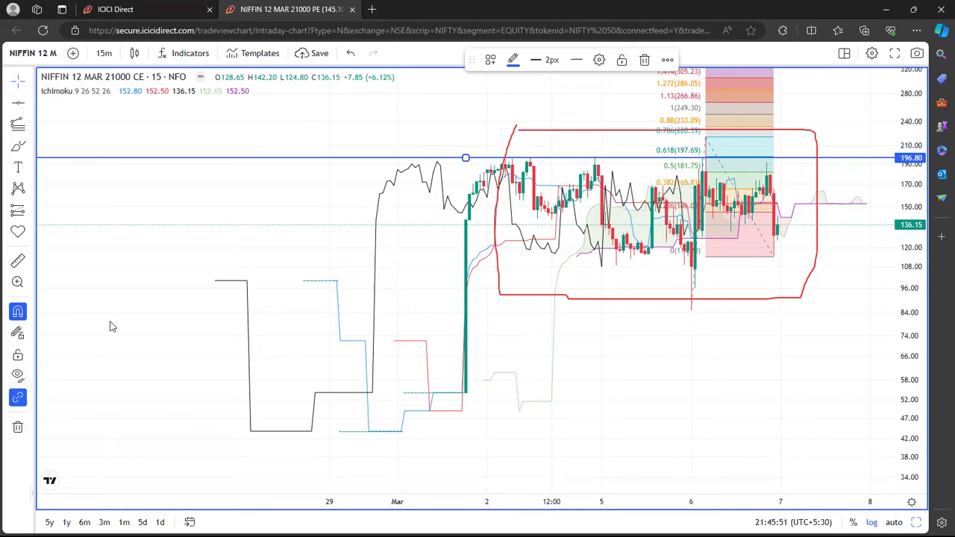
{"action": "left_click", "coordinate": [750, 119]}
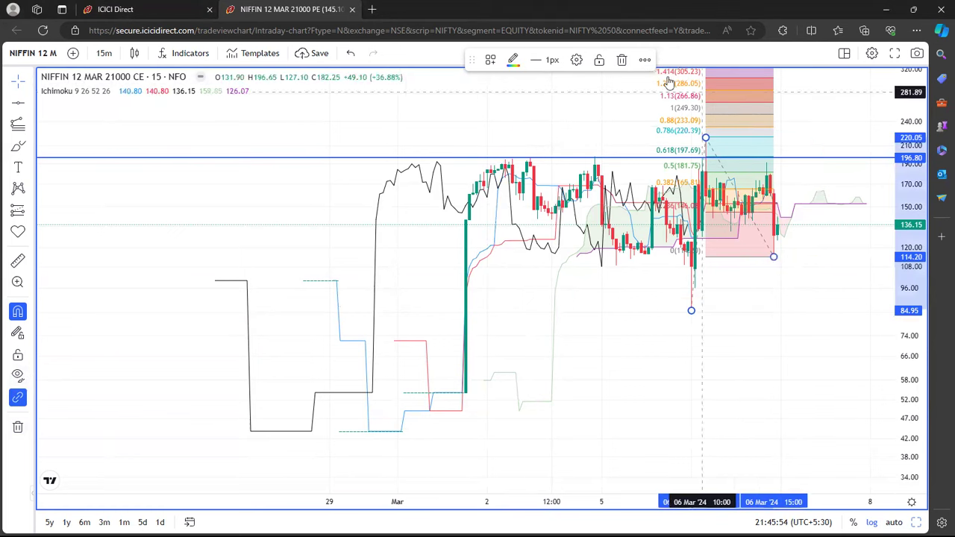
{"action": "left_click", "coordinate": [624, 61]}
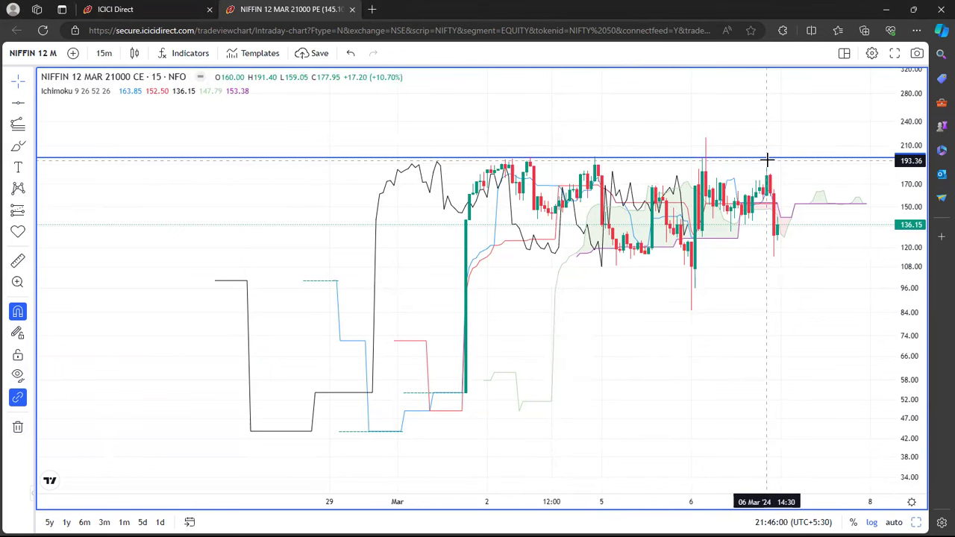
Add a second horizontal line at 108.65 on the 5 March low.
{"action": "left_click", "coordinate": [17, 107]}
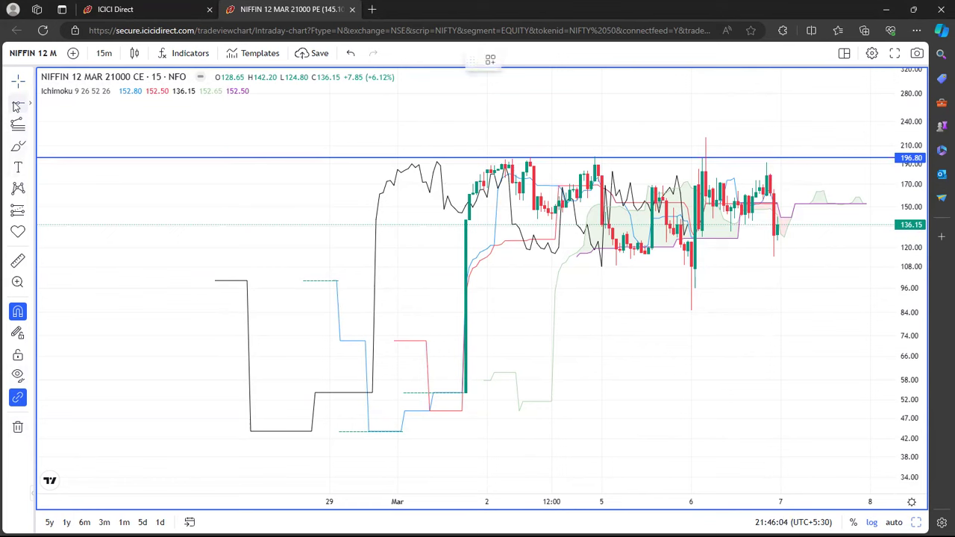
{"action": "left_click", "coordinate": [616, 265]}
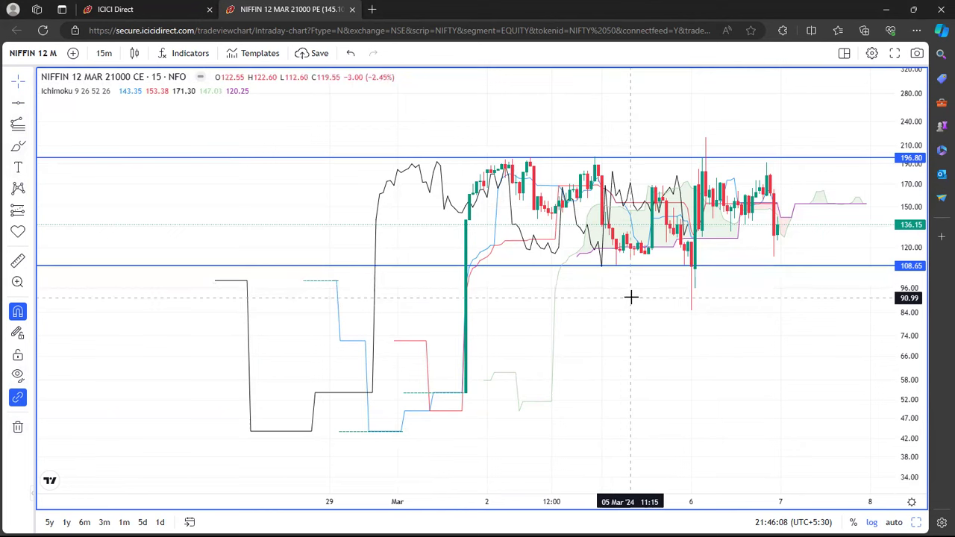
{"action": "left_click_drag", "start_coordinate": [754, 271], "coordinate": [706, 272]}
Draw a Fib Retracement from the 84.95 low on 6 March 09:15 to about 221.90 on 7 March.
{"action": "left_click", "coordinate": [31, 124]}
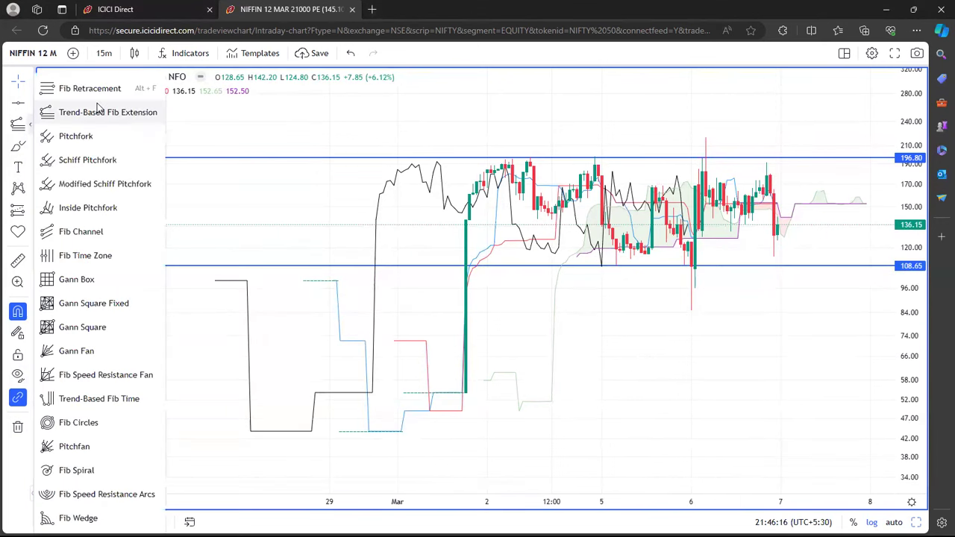
{"action": "left_click", "coordinate": [86, 88]}
{"action": "left_click", "coordinate": [692, 302]}
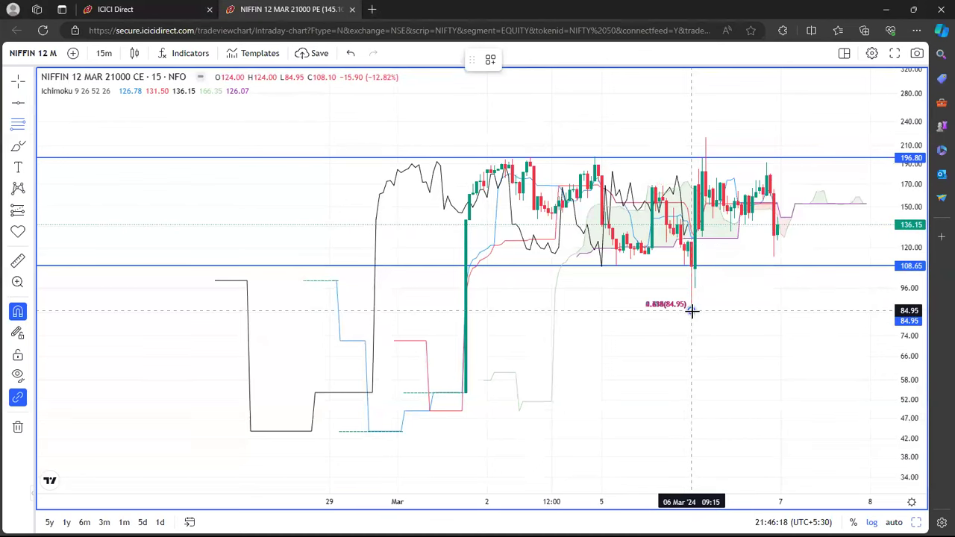
{"action": "left_click", "coordinate": [828, 136]}
Enable the Fib Retracement's 1.272 and 1.414 levels, and enable the 2.272 level with its value changed to 1.13.
{"action": "left_click", "coordinate": [571, 61]}
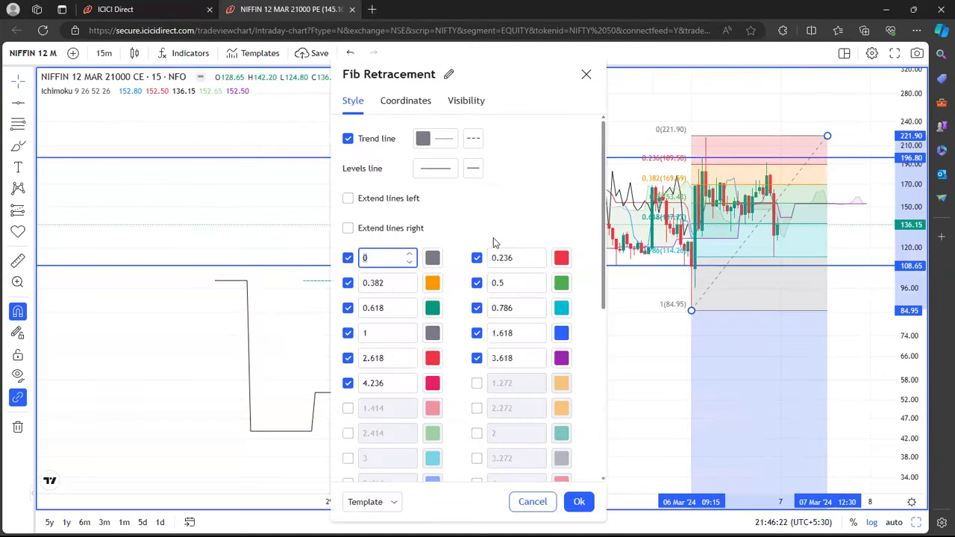
{"action": "left_click", "coordinate": [420, 407]}
{"action": "left_click", "coordinate": [476, 382]}
{"action": "left_click", "coordinate": [347, 408]}
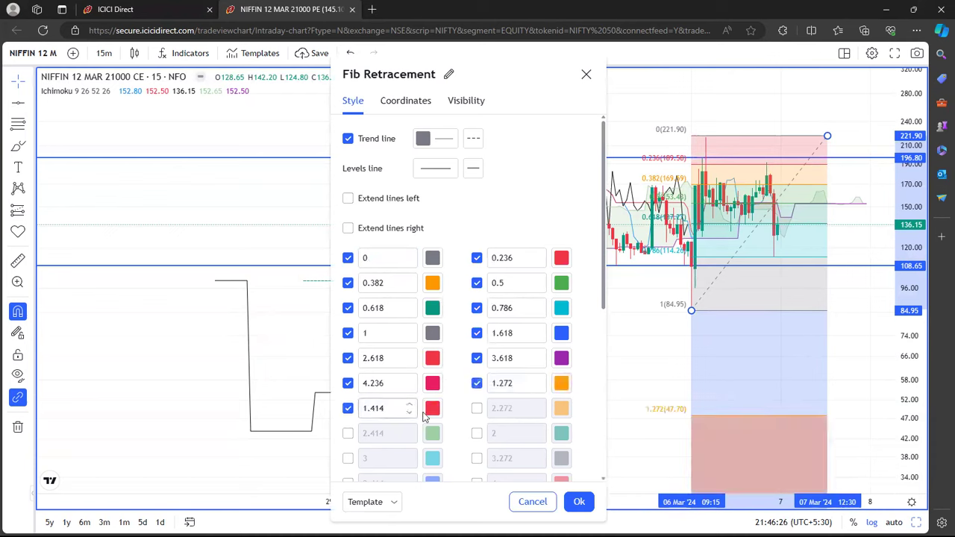
{"action": "left_click", "coordinate": [477, 408]}
{"action": "left_click", "coordinate": [512, 408]}
{"action": "type", "text": "1.13"}
{"action": "left_click", "coordinate": [578, 501]}
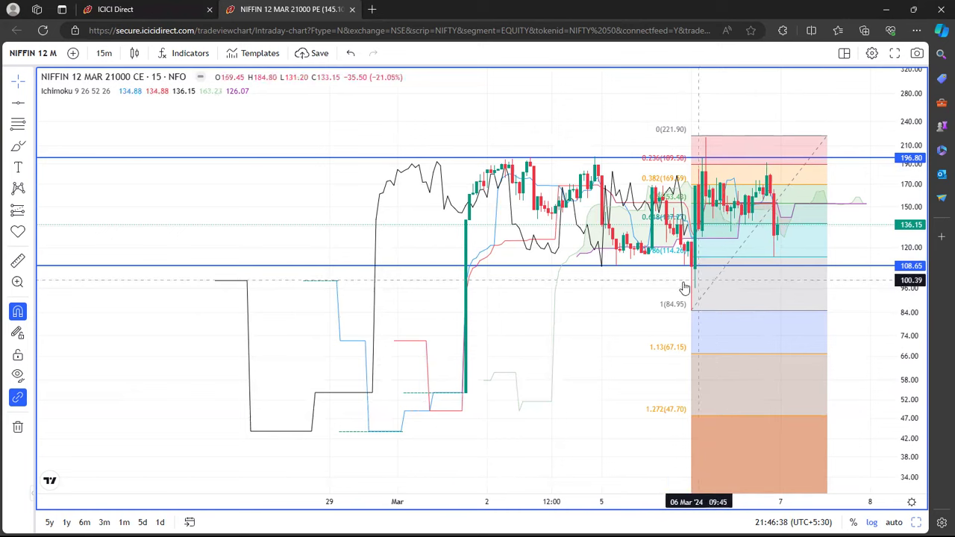
Restore the multi-chart layout and maximize the NIFFIN 12 MAR 21000 PE chart.
{"action": "mouse_move", "coordinate": [507, 431]}
{"action": "left_click", "coordinate": [467, 465]}
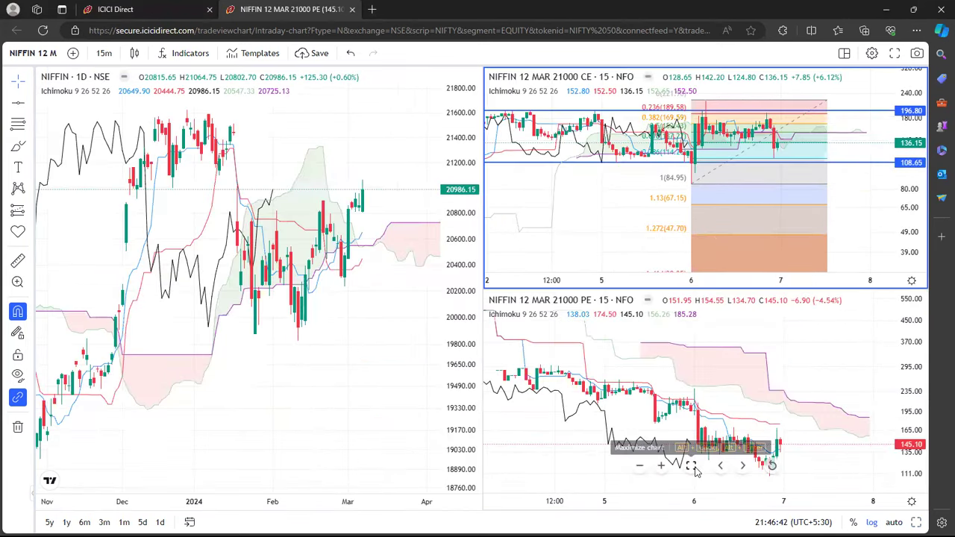
{"action": "left_click", "coordinate": [691, 466]}
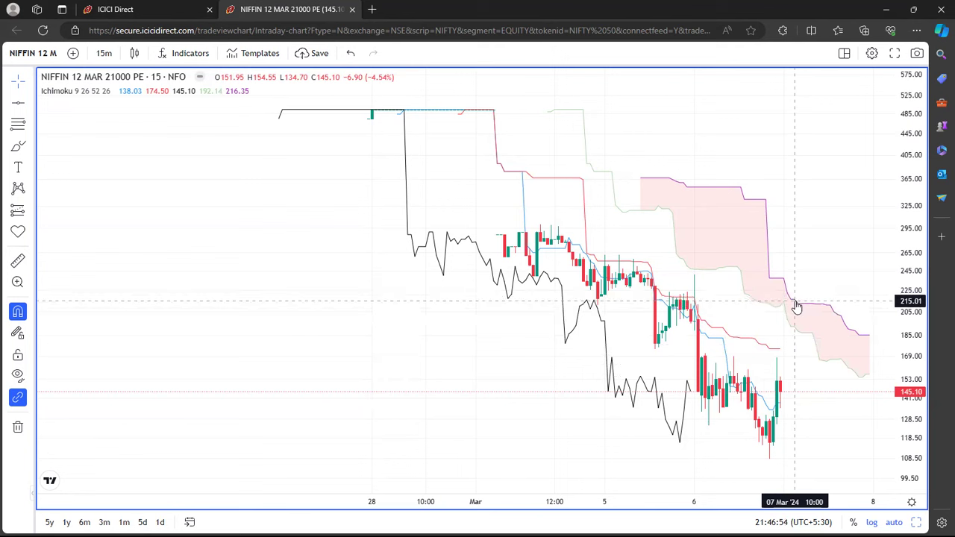
Draw a Fib Retracement on the PE chart from the 108.20 low on 6 March 14:30 to about 169.37 on 7 March.
{"action": "left_click", "coordinate": [18, 123]}
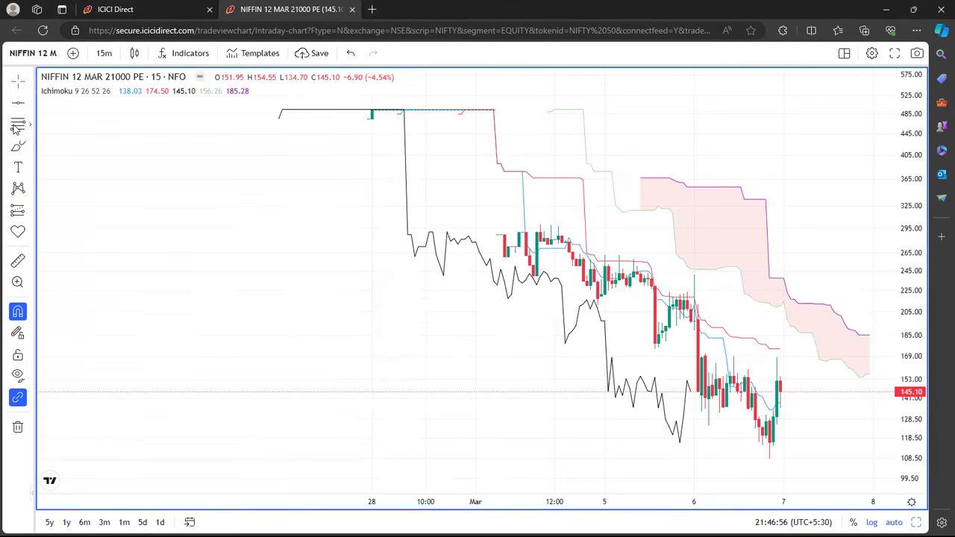
{"action": "left_click", "coordinate": [769, 459]}
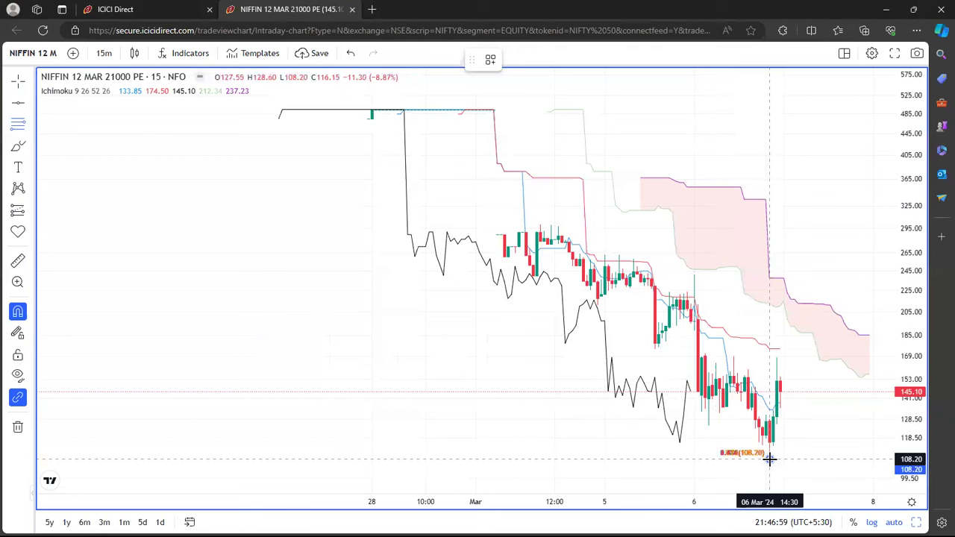
{"action": "left_click", "coordinate": [826, 357]}
{"action": "left_click", "coordinate": [880, 335]}
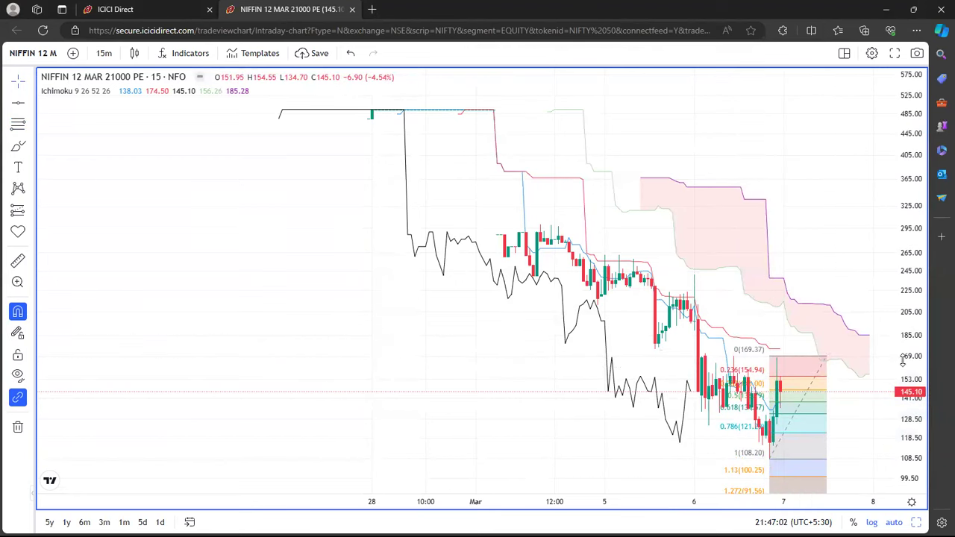
{"action": "left_click_drag", "start_coordinate": [858, 388], "coordinate": [846, 305]}
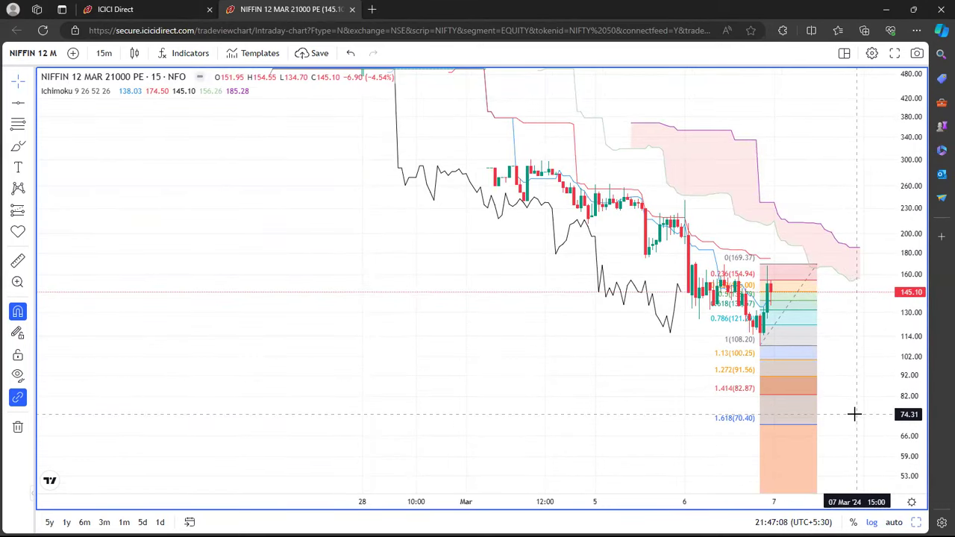
{"action": "left_click", "coordinate": [893, 522]}
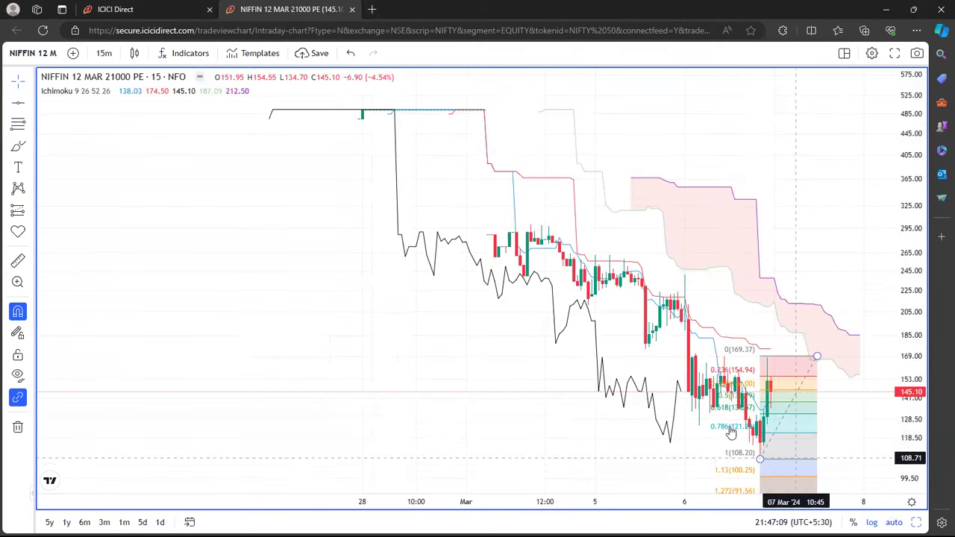
On the ICICI Direct option chain, circle the put OI changes for strikes 20600–20950 and the put OI figures at 21000, 21050 and 21200.
{"action": "left_click", "coordinate": [116, 8]}
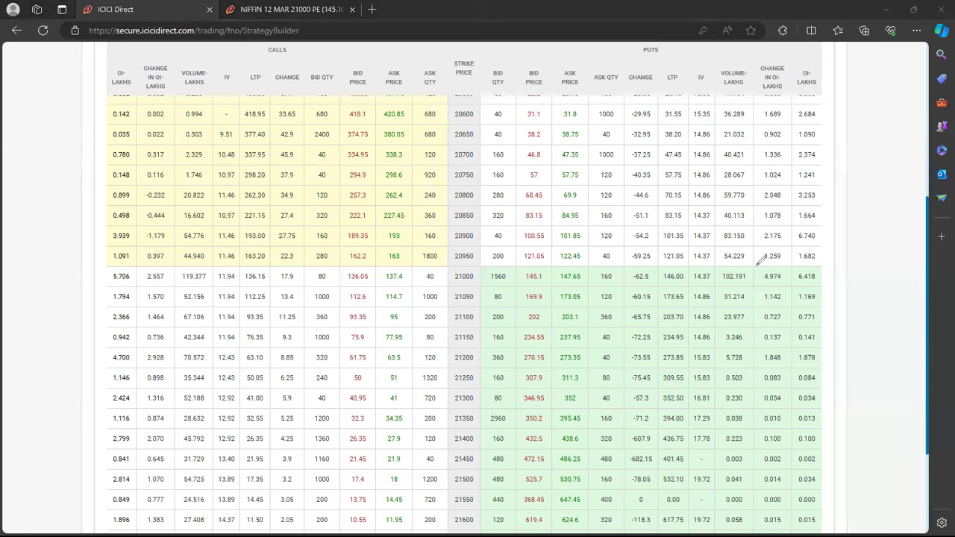
{"action": "mouse_move", "coordinate": [756, 264]}
{"action": "left_mouse_down"}
{"action": "mouse_move", "coordinate": [753, 127]}
{"action": "mouse_move", "coordinate": [801, 218]}
{"action": "mouse_move", "coordinate": [798, 270]}
{"action": "left_mouse_up"}
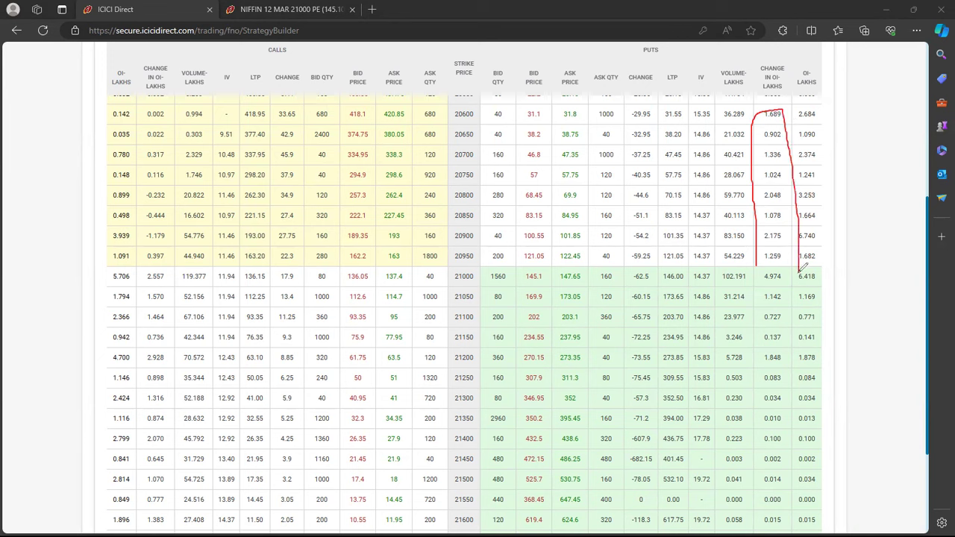
{"action": "mouse_move", "coordinate": [825, 270]}
{"action": "left_mouse_down"}
{"action": "mouse_move", "coordinate": [759, 273]}
{"action": "mouse_move", "coordinate": [800, 282]}
{"action": "mouse_move", "coordinate": [768, 304]}
{"action": "mouse_move", "coordinate": [830, 277]}
{"action": "mouse_move", "coordinate": [795, 288]}
{"action": "left_mouse_up"}
{"action": "mouse_move", "coordinate": [786, 345]}
{"action": "left_mouse_down"}
{"action": "mouse_move", "coordinate": [761, 348]}
{"action": "mouse_move", "coordinate": [834, 356]}
{"action": "mouse_move", "coordinate": [778, 345]}
{"action": "left_mouse_up"}
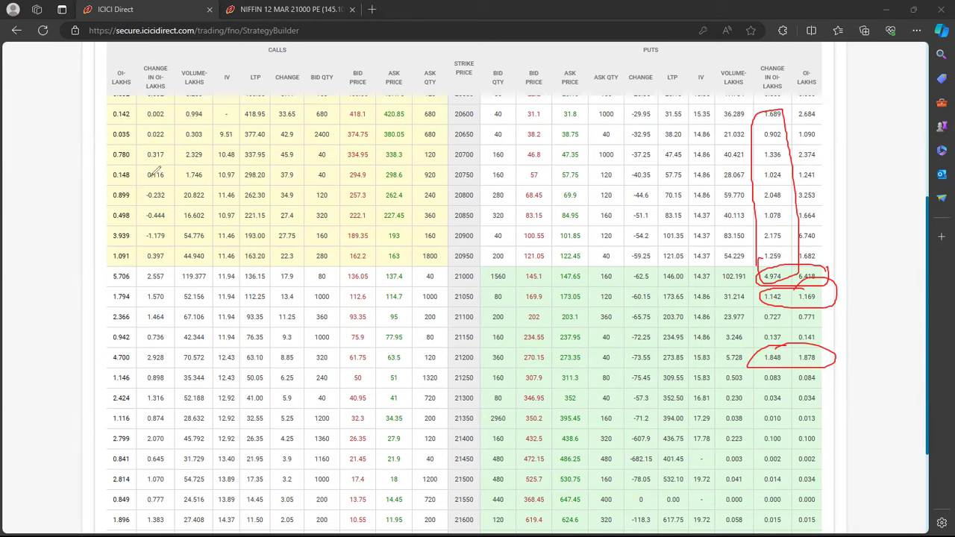
Circle the negative call OI changes at 20800–20900, the call OI at 20900, and the call OI figures at 21000, 21050–21100 and 21200.
{"action": "mouse_move", "coordinate": [148, 193]}
{"action": "left_mouse_down"}
{"action": "mouse_move", "coordinate": [149, 236]}
{"action": "mouse_move", "coordinate": [172, 195]}
{"action": "left_mouse_up"}
{"action": "mouse_move", "coordinate": [118, 226]}
{"action": "left_mouse_down"}
{"action": "mouse_move", "coordinate": [113, 245]}
{"action": "mouse_move", "coordinate": [139, 223]}
{"action": "left_mouse_up"}
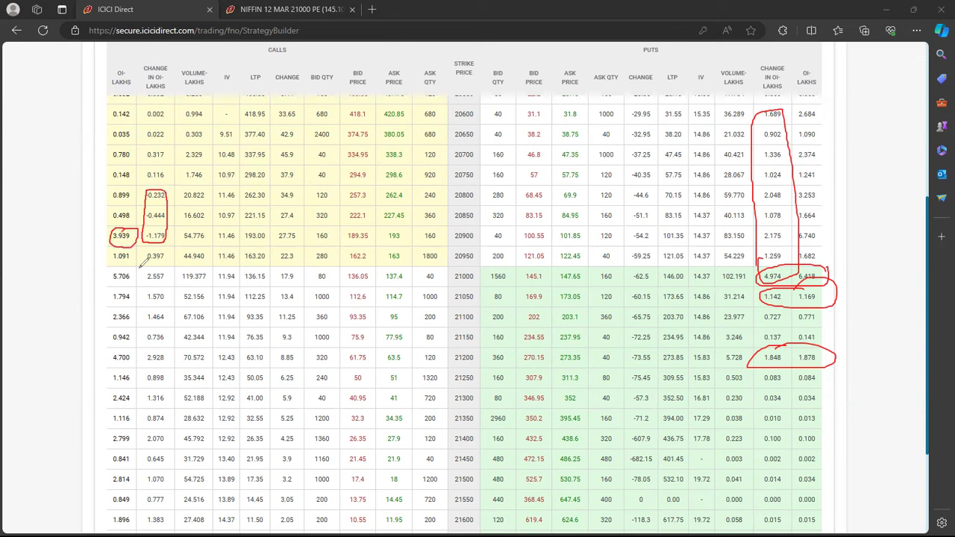
{"action": "mouse_move", "coordinate": [142, 269]}
{"action": "left_mouse_down"}
{"action": "mouse_move", "coordinate": [117, 270]}
{"action": "mouse_move", "coordinate": [142, 282]}
{"action": "left_mouse_up"}
{"action": "mouse_move", "coordinate": [172, 285]}
{"action": "left_mouse_down"}
{"action": "mouse_move", "coordinate": [173, 320]}
{"action": "mouse_move", "coordinate": [115, 325]}
{"action": "mouse_move", "coordinate": [149, 281]}
{"action": "left_mouse_up"}
{"action": "mouse_move", "coordinate": [157, 346]}
{"action": "left_mouse_down"}
{"action": "mouse_move", "coordinate": [105, 351]}
{"action": "mouse_move", "coordinate": [176, 356]}
{"action": "mouse_move", "coordinate": [169, 348]}
{"action": "left_mouse_up"}
Circle the 21200 strike with lines to its call and put OI, and circle the call OI figures for 21300–21450.
{"action": "mouse_move", "coordinate": [460, 361]}
{"action": "left_mouse_down"}
{"action": "mouse_move", "coordinate": [473, 346]}
{"action": "mouse_move", "coordinate": [449, 373]}
{"action": "left_mouse_up"}
{"action": "left_click_drag", "start_coordinate": [192, 356], "coordinate": [420, 363]}
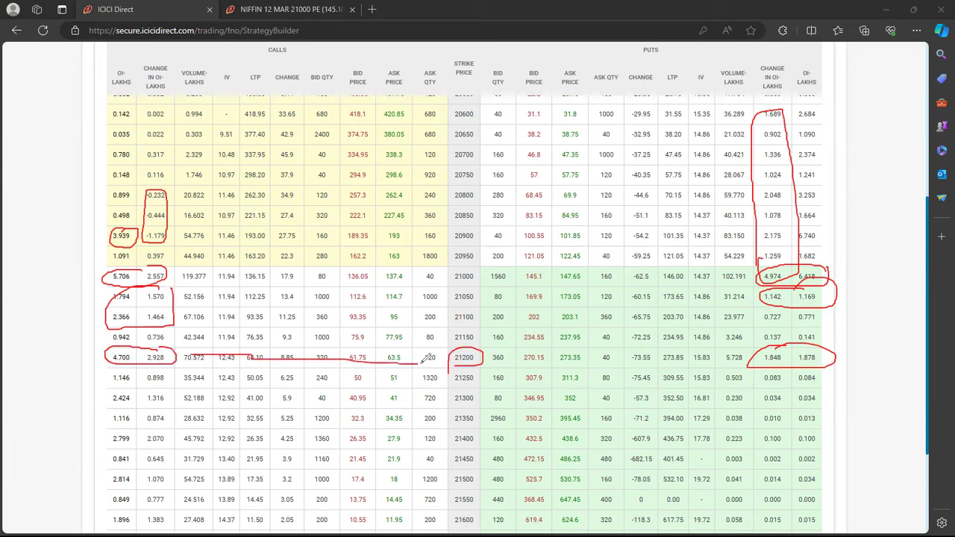
{"action": "left_click_drag", "start_coordinate": [495, 359], "coordinate": [756, 342]}
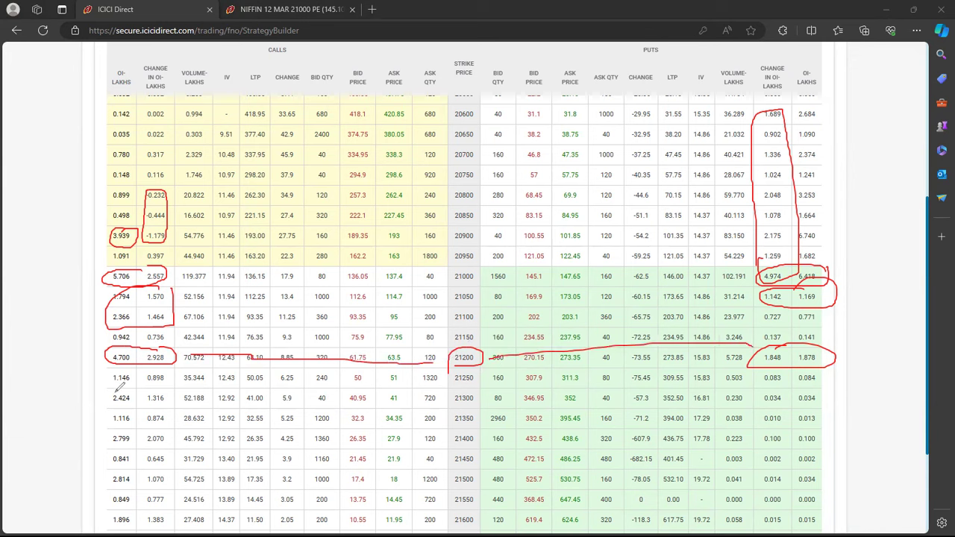
{"action": "mouse_move", "coordinate": [110, 383]}
{"action": "left_mouse_down"}
{"action": "mouse_move", "coordinate": [112, 449]}
{"action": "mouse_move", "coordinate": [177, 437]}
{"action": "mouse_move", "coordinate": [146, 382]}
{"action": "mouse_move", "coordinate": [114, 387]}
{"action": "left_mouse_up"}
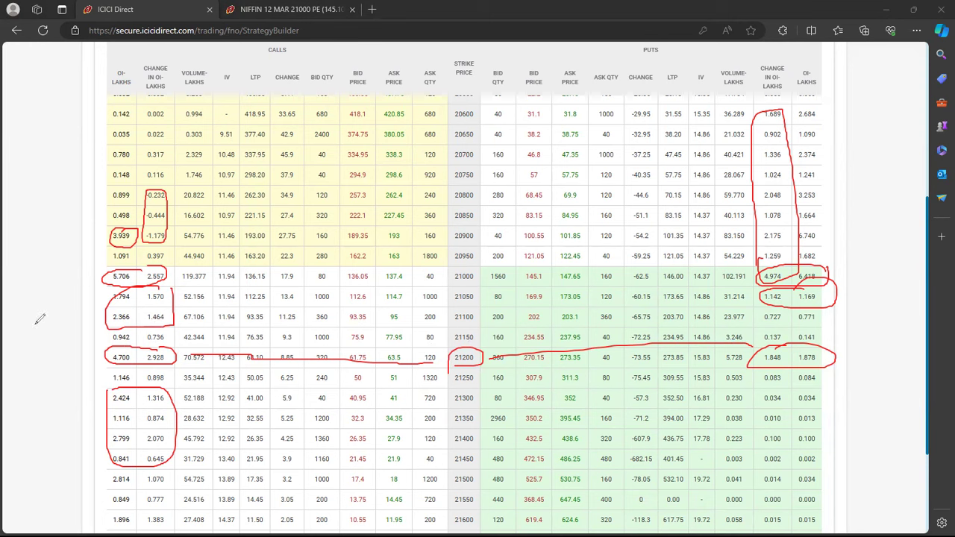
Replace the existing markings with circles around the 21000 strike and its call and put OI, and clear them.
{"action": "key", "text": "e"}
{"action": "mouse_move", "coordinate": [451, 267]}
{"action": "left_mouse_down"}
{"action": "mouse_move", "coordinate": [479, 273]}
{"action": "mouse_move", "coordinate": [453, 269]}
{"action": "left_mouse_up"}
{"action": "mouse_move", "coordinate": [822, 271]}
{"action": "left_mouse_down"}
{"action": "mouse_move", "coordinate": [796, 271]}
{"action": "mouse_move", "coordinate": [825, 272]}
{"action": "left_mouse_up"}
{"action": "mouse_move", "coordinate": [133, 266]}
{"action": "left_mouse_down"}
{"action": "mouse_move", "coordinate": [105, 280]}
{"action": "mouse_move", "coordinate": [133, 282]}
{"action": "mouse_move", "coordinate": [132, 269]}
{"action": "left_mouse_up"}
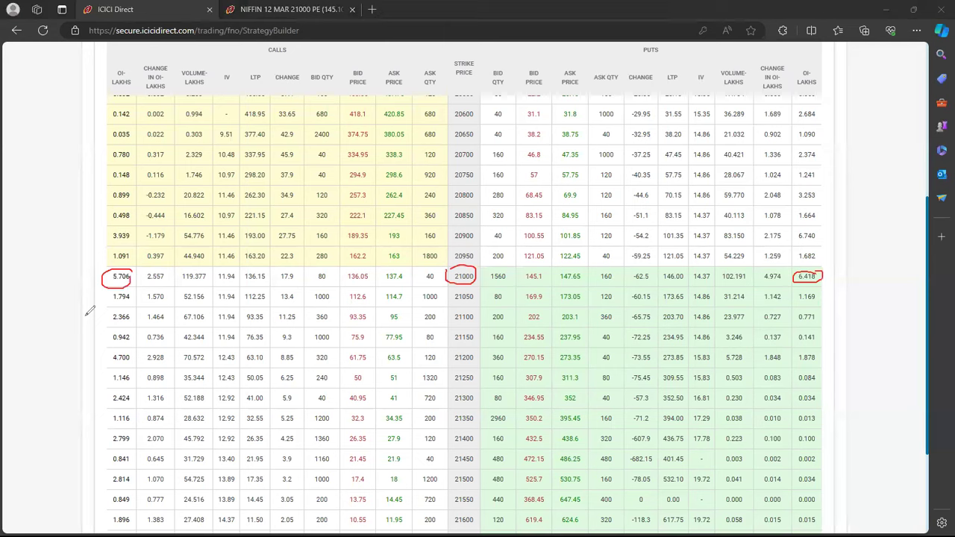
{"action": "key", "text": "e"}
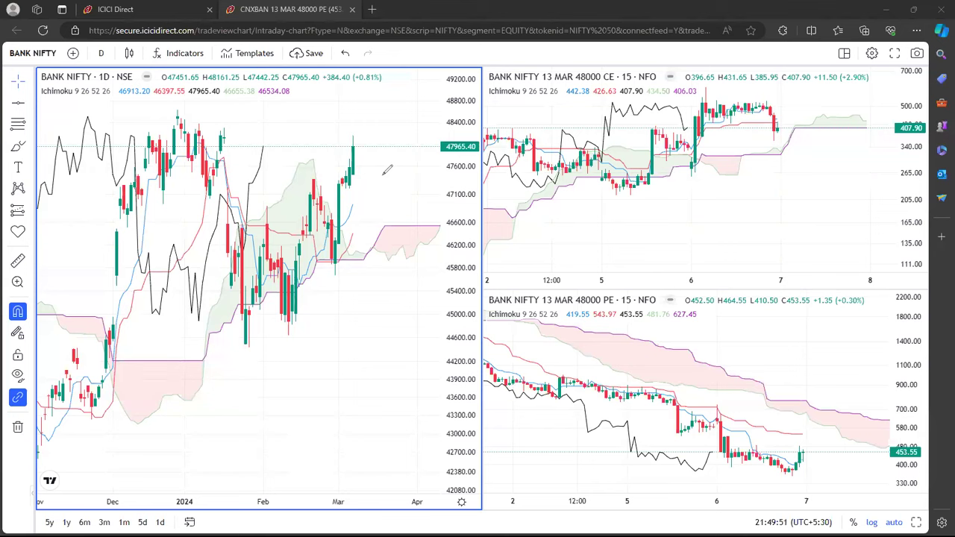
Circle BANK NIFTY's daily change and draw an XABCD pattern from the 28 December high at 48636.45 to the 6 March high at 48161.25.
{"action": "mouse_move", "coordinate": [319, 88]}
{"action": "left_mouse_down"}
{"action": "mouse_move", "coordinate": [382, 59]}
{"action": "mouse_move", "coordinate": [327, 66]}
{"action": "mouse_move", "coordinate": [317, 93]}
{"action": "left_mouse_up"}
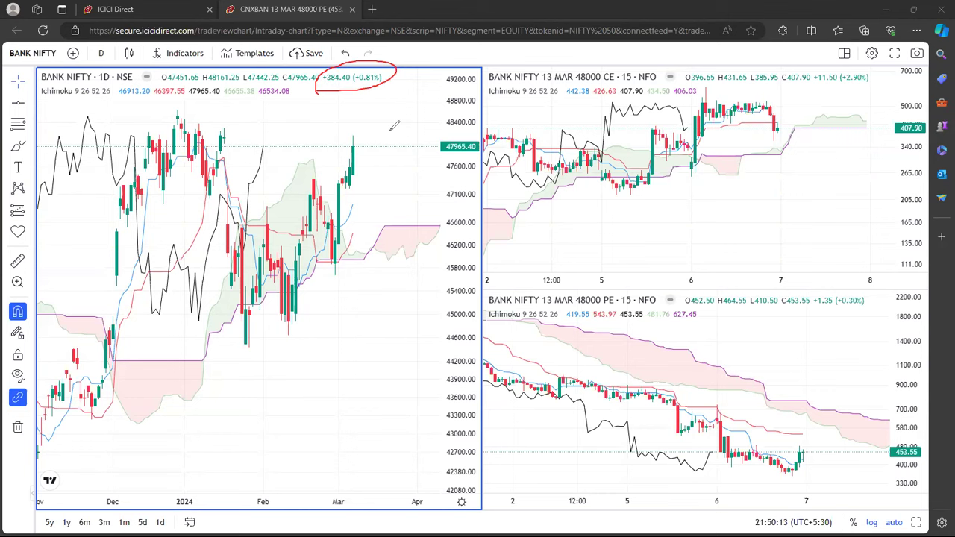
{"action": "left_click", "coordinate": [18, 189]}
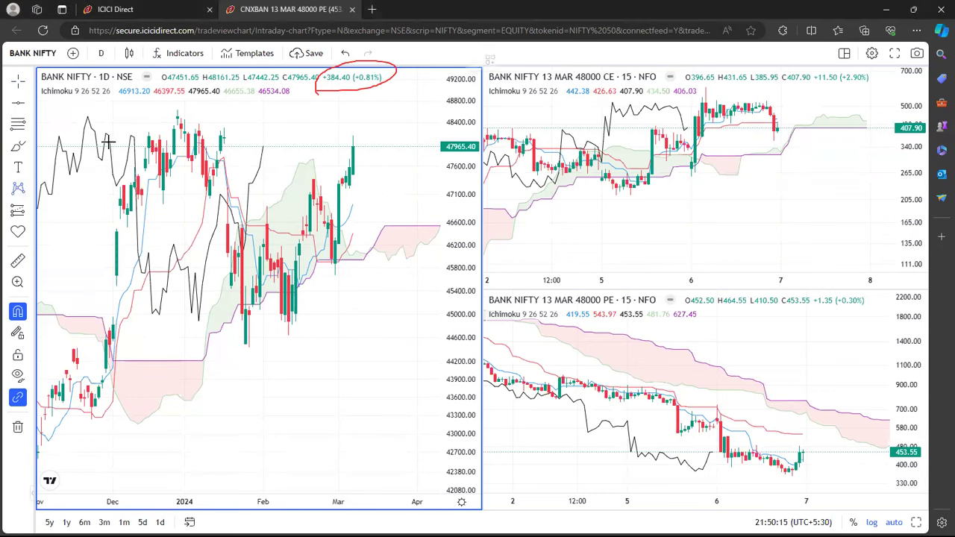
{"action": "left_click", "coordinate": [177, 110]}
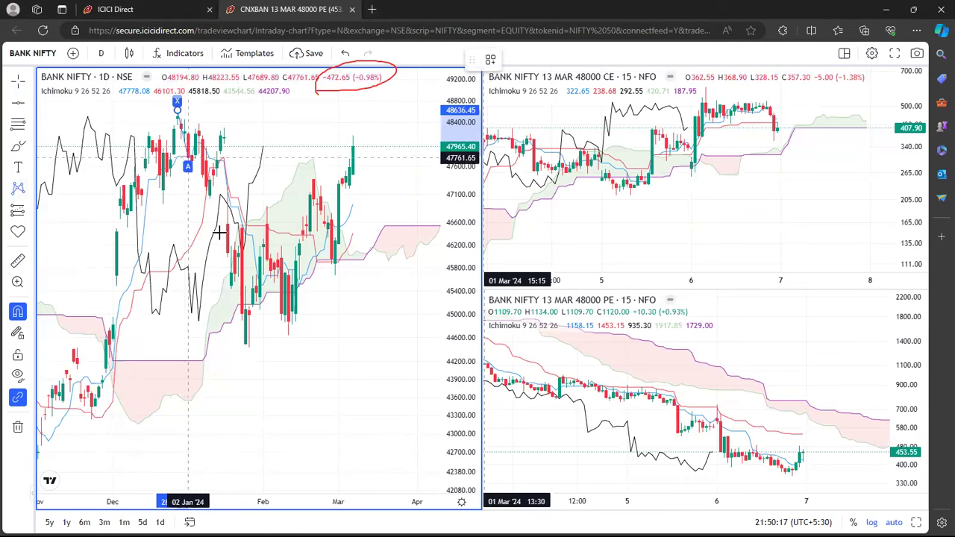
{"action": "left_click", "coordinate": [246, 352]}
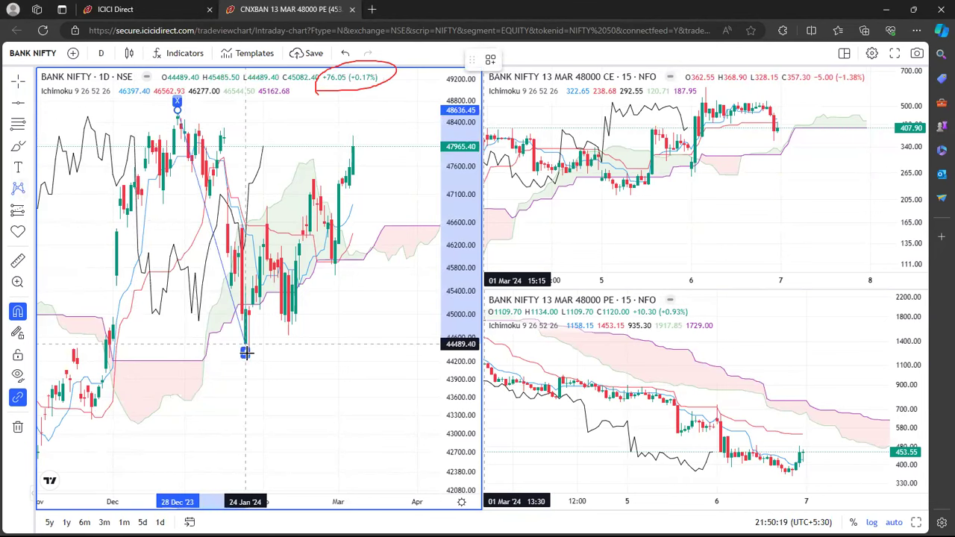
{"action": "left_click", "coordinate": [267, 197]}
{"action": "left_click", "coordinate": [266, 306]}
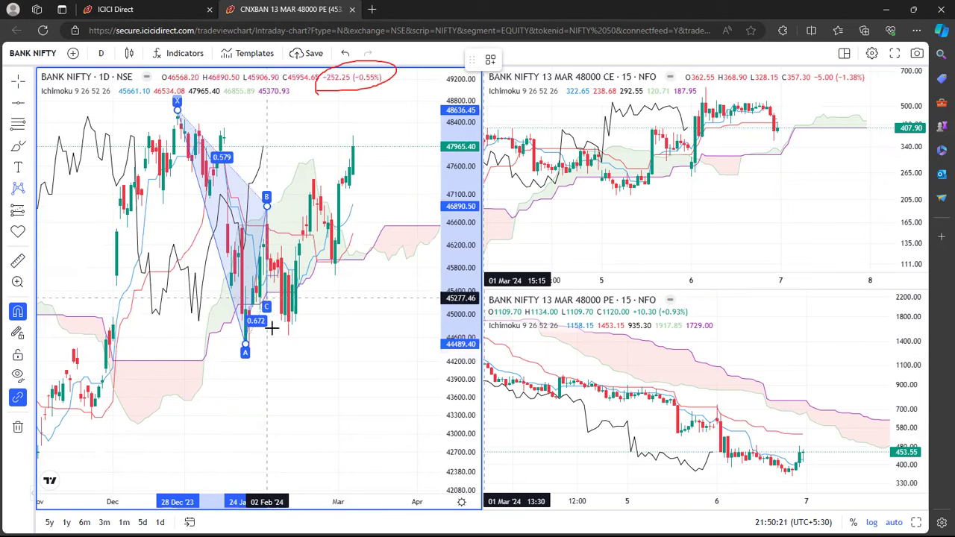
{"action": "left_click", "coordinate": [288, 342]}
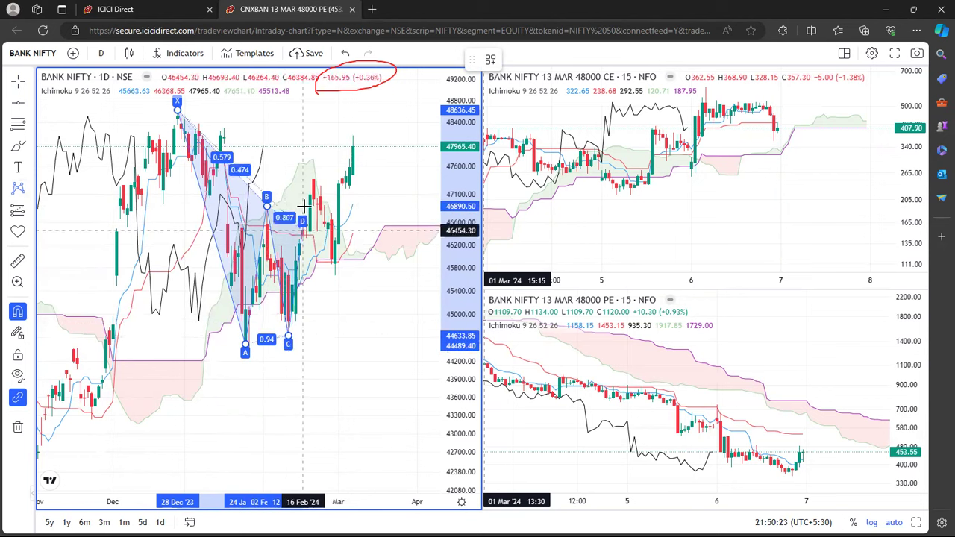
{"action": "left_click", "coordinate": [352, 125]}
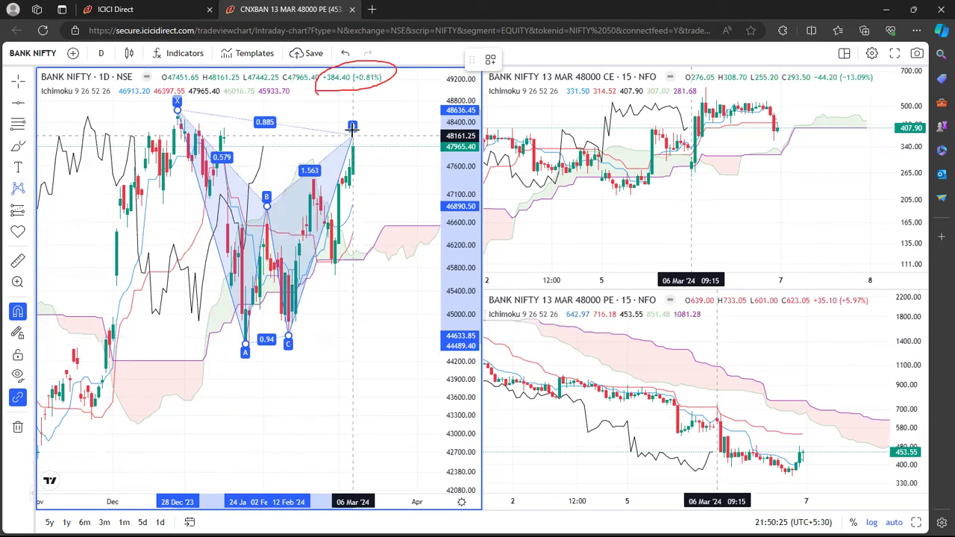
{"action": "left_click", "coordinate": [384, 127]}
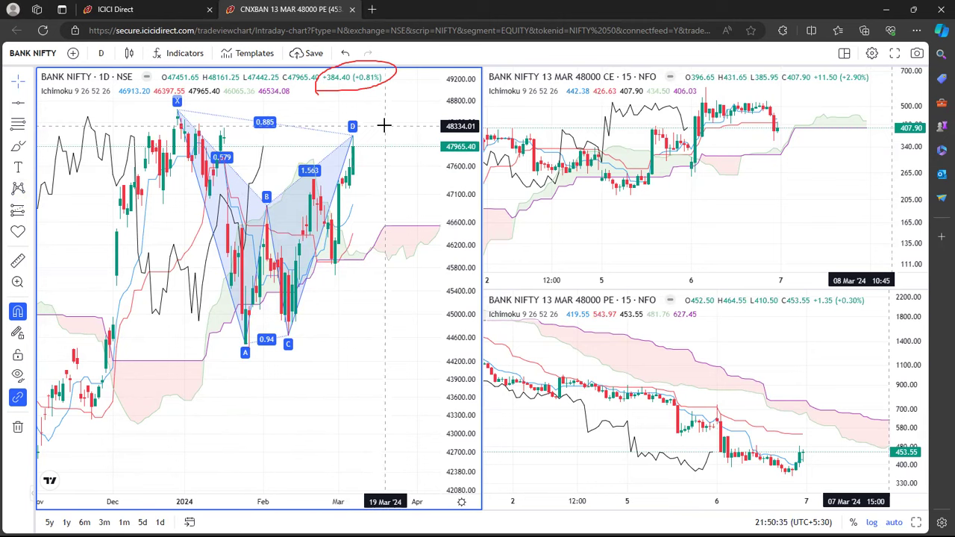
Delete the XABCD pattern from the BANK NIFTY daily chart.
{"action": "left_click", "coordinate": [279, 125]}
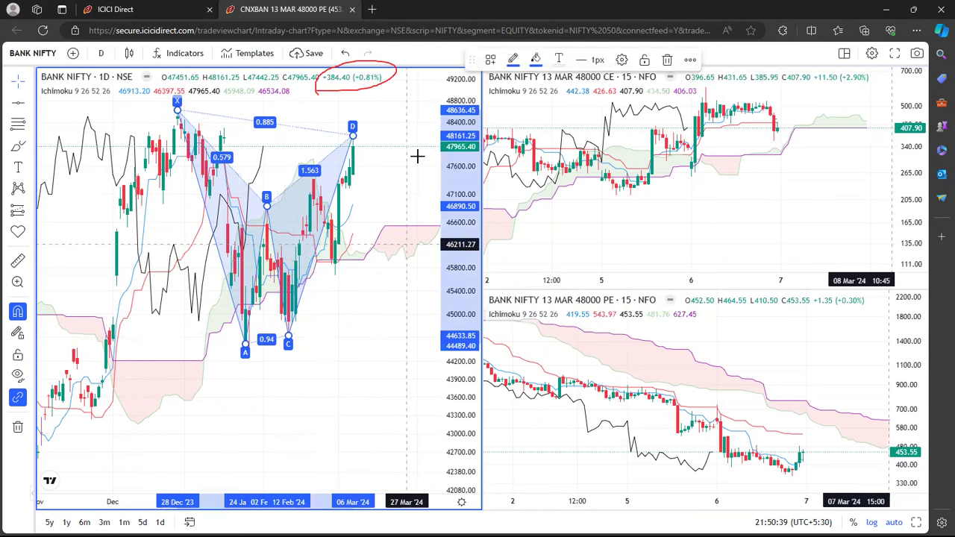
{"action": "mouse_move", "coordinate": [567, 91]}
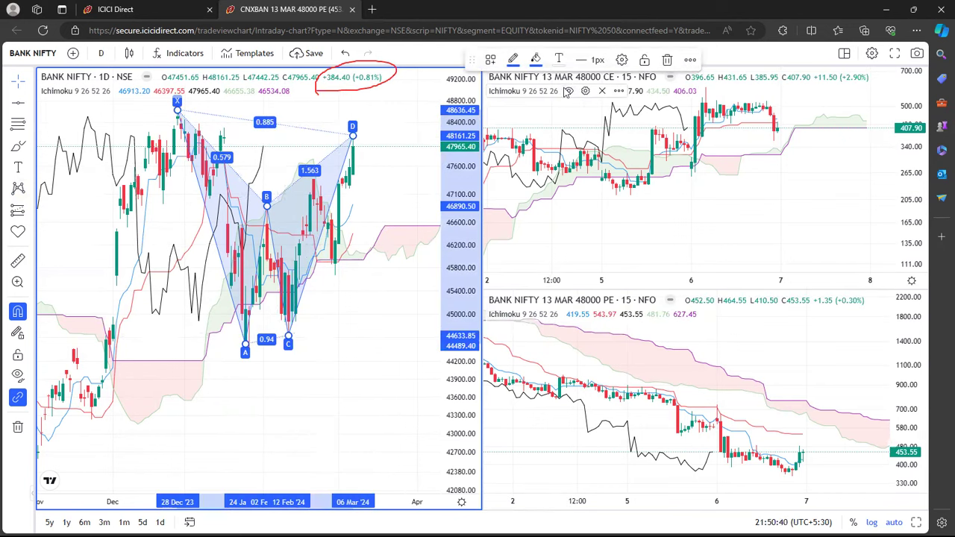
{"action": "left_click", "coordinate": [666, 62]}
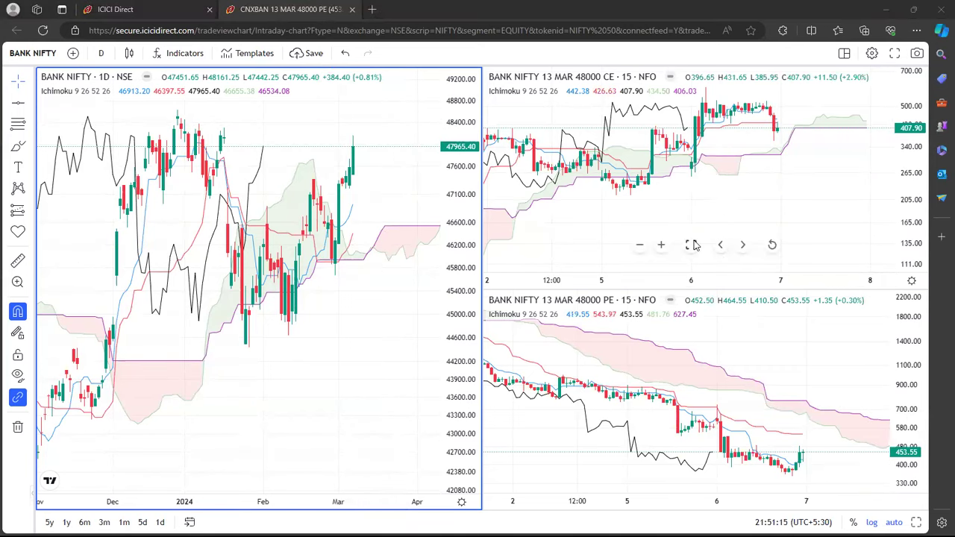
Maximize the BANK NIFTY 13 MAR 48000 CE chart and add a horizontal line at 625.00 on the 21 February high.
{"action": "double_click", "coordinate": [694, 232]}
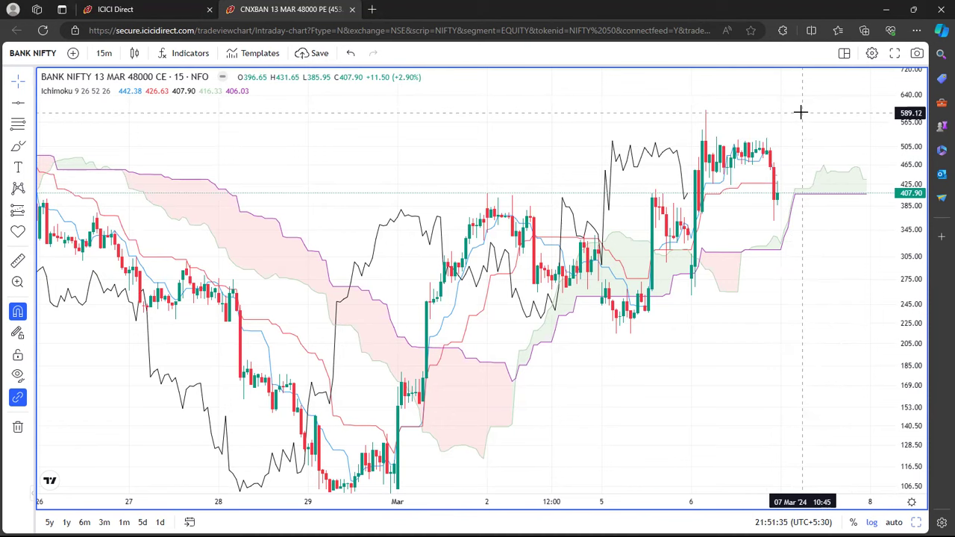
{"action": "scroll", "coordinate": [800, 112], "scroll_direction": "down", "scroll_amount": 1}
{"action": "scroll", "coordinate": [800, 112], "scroll_direction": "down", "scroll_amount": 1}
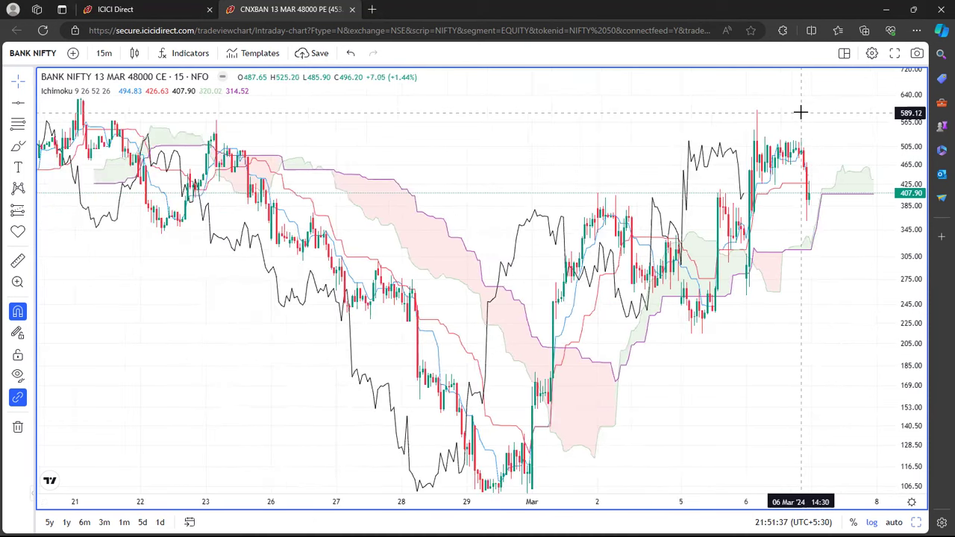
{"action": "scroll", "coordinate": [800, 112], "scroll_direction": "down", "scroll_amount": 1}
{"action": "left_click", "coordinate": [21, 105]}
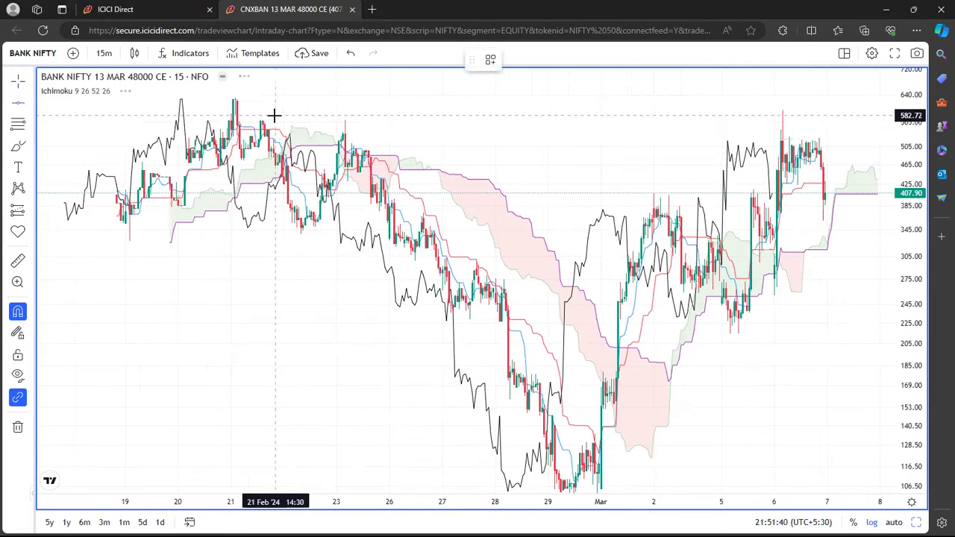
{"action": "left_click", "coordinate": [233, 100]}
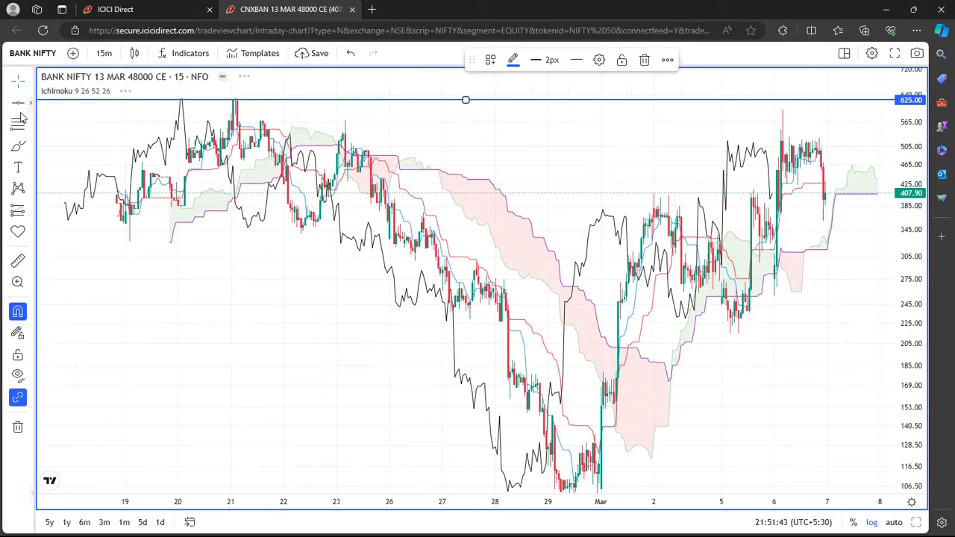
{"action": "key", "text": "Escape"}
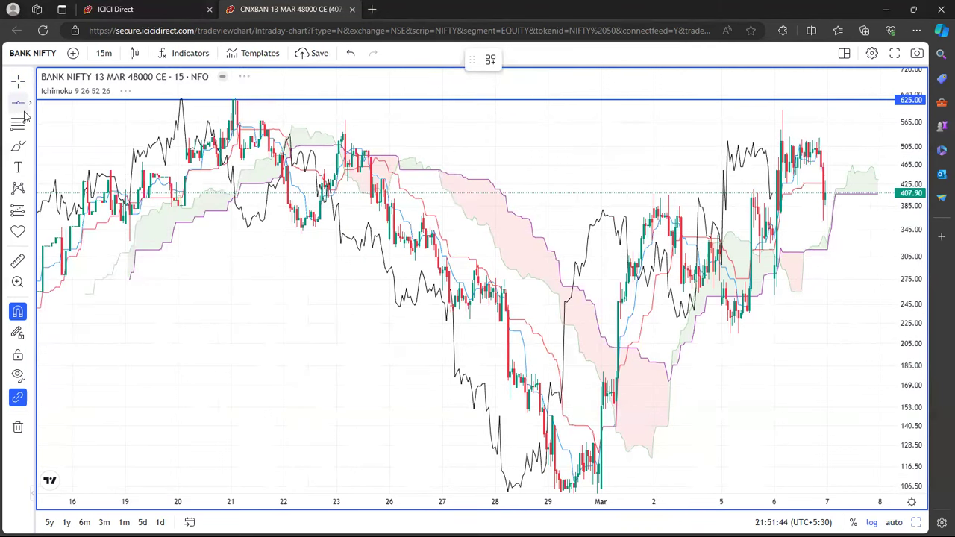
Add a second horizontal line at 563.35 on the high of the 21 February 13:15 candle.
{"action": "left_click", "coordinate": [263, 107]}
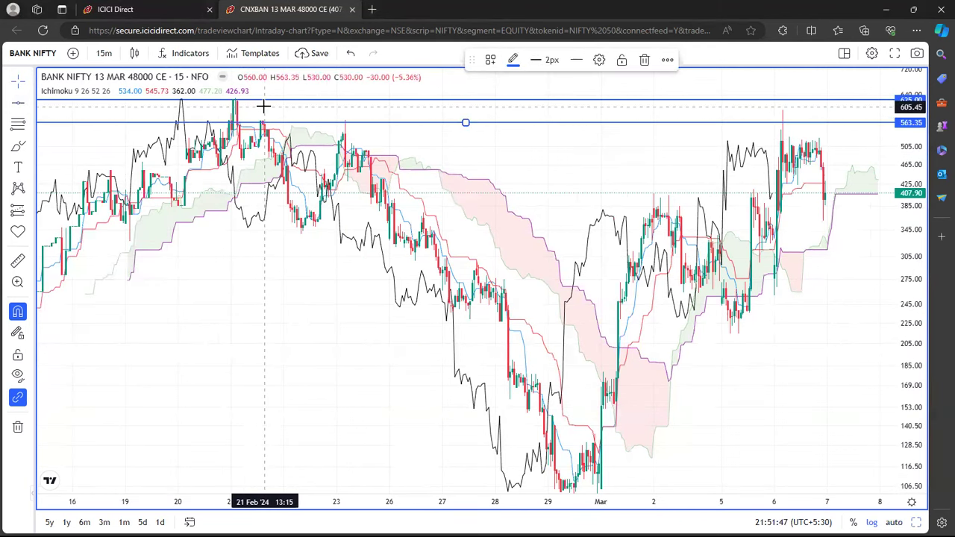
{"action": "key", "text": "Escape"}
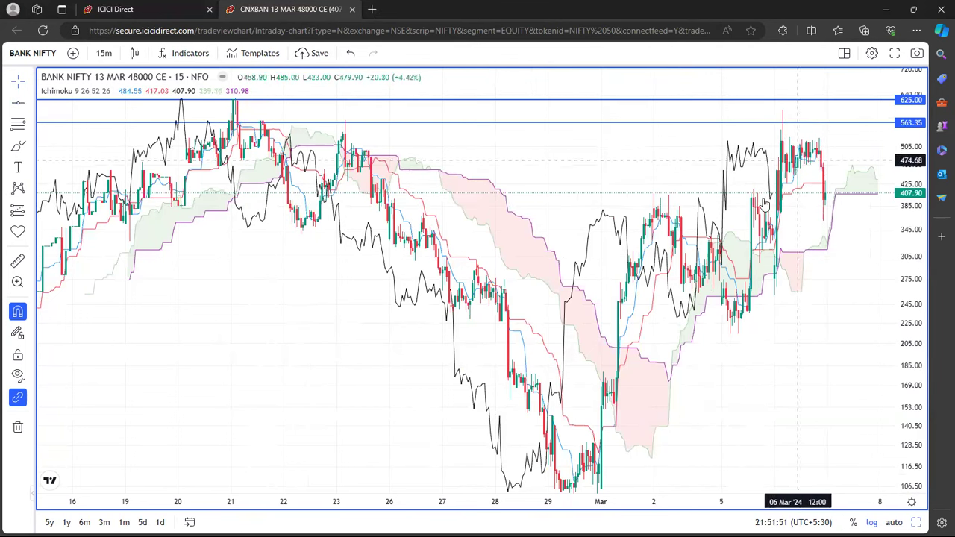
{"action": "scroll", "coordinate": [461, 384], "scroll_direction": "up", "scroll_amount": 3}
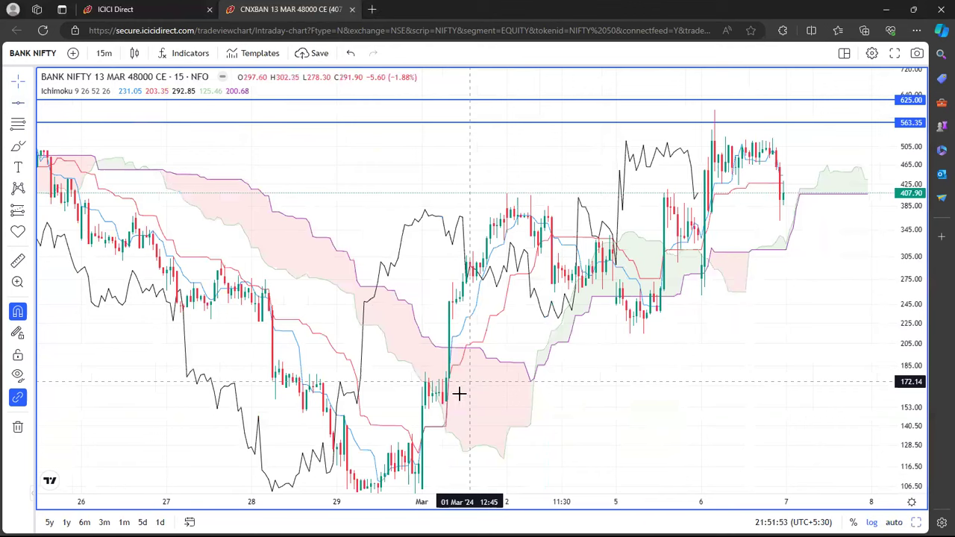
Maximize the BANK NIFTY 13 MAR 48000 PE chart and draw a Fib Retracement from the 6 March 14:30 low at 354.90 to 484.28.
{"action": "scroll", "coordinate": [458, 395], "scroll_direction": "down", "scroll_amount": 2}
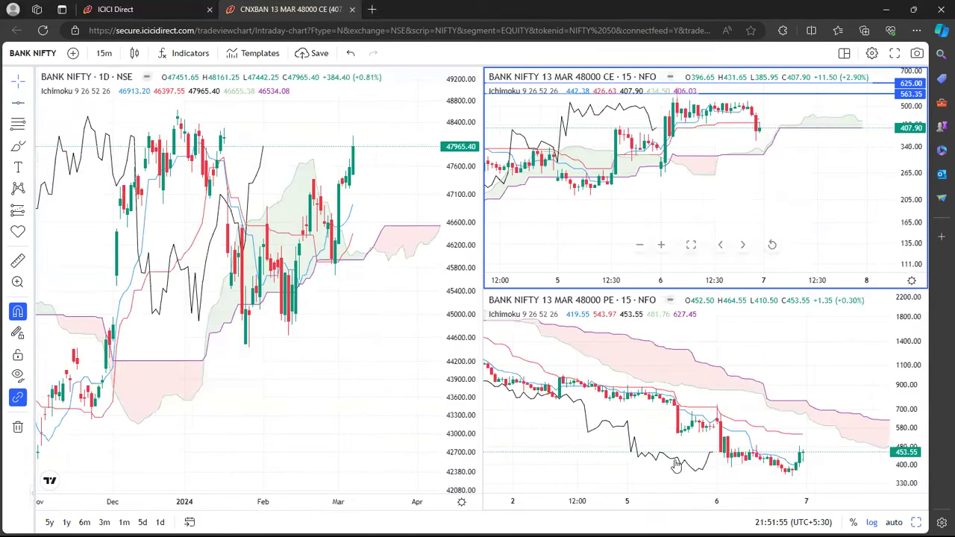
{"action": "double_click", "coordinate": [683, 463]}
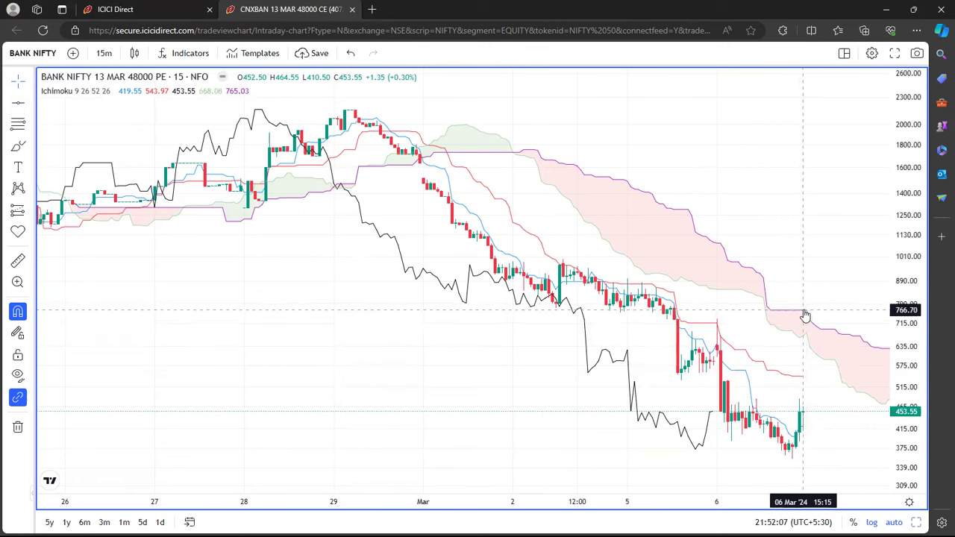
{"action": "key", "text": "alt+f"}
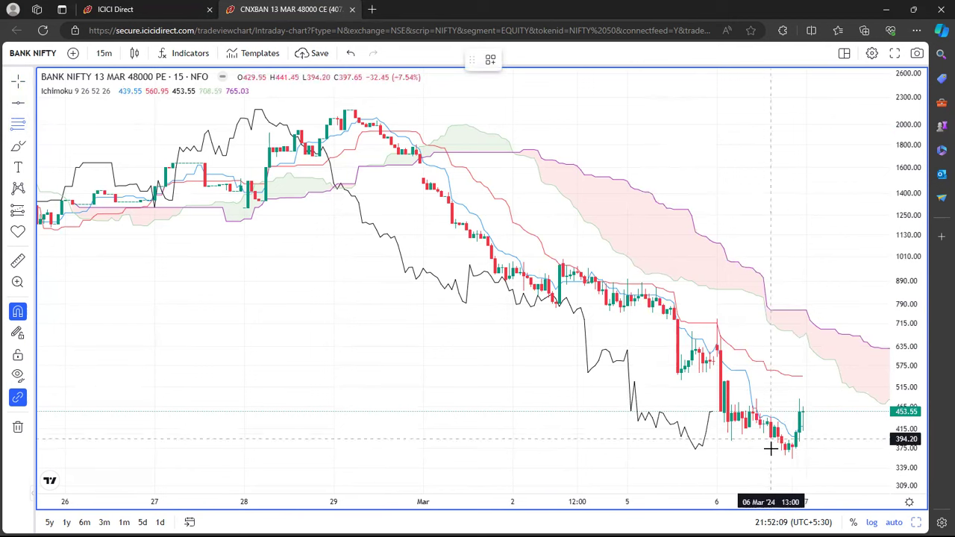
{"action": "left_click", "coordinate": [791, 460]}
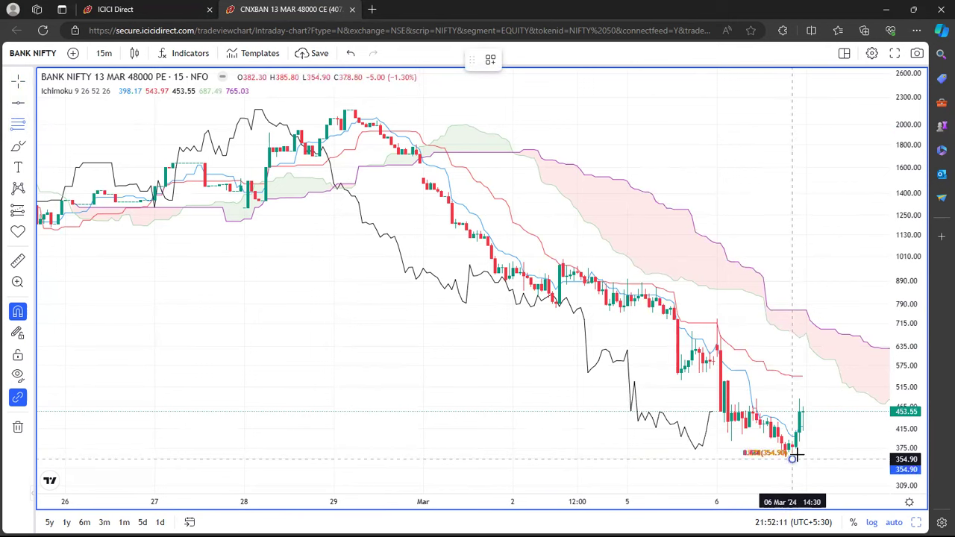
{"action": "left_click", "coordinate": [864, 399]}
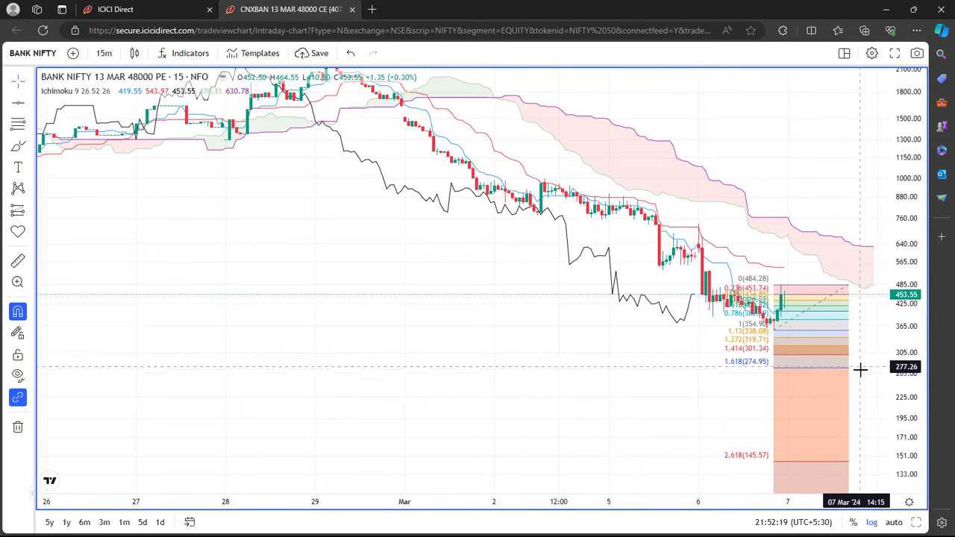
Enable level 2 on the BANK NIFTY 48000 PE Fib Retracement and confirm its settings.
{"action": "double_click", "coordinate": [785, 363]}
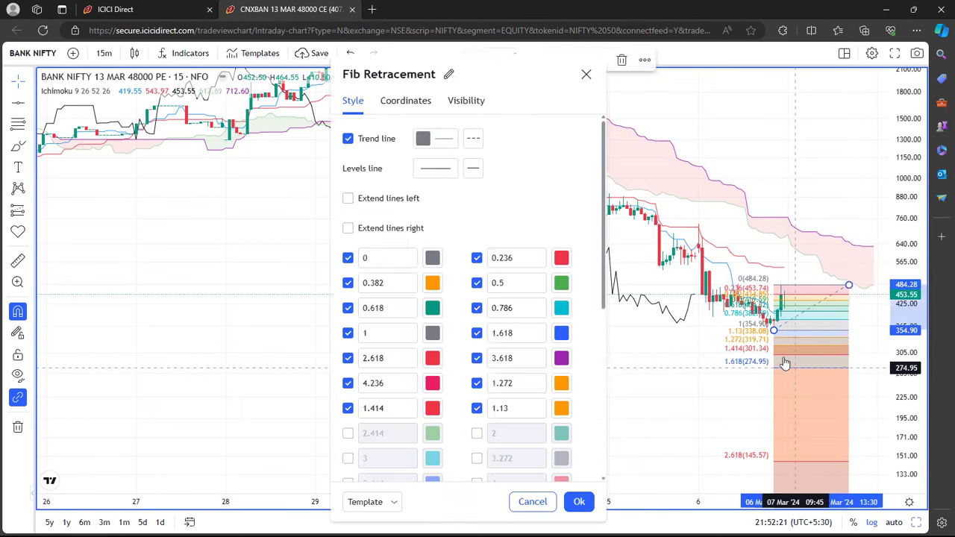
{"action": "left_click", "coordinate": [476, 433]}
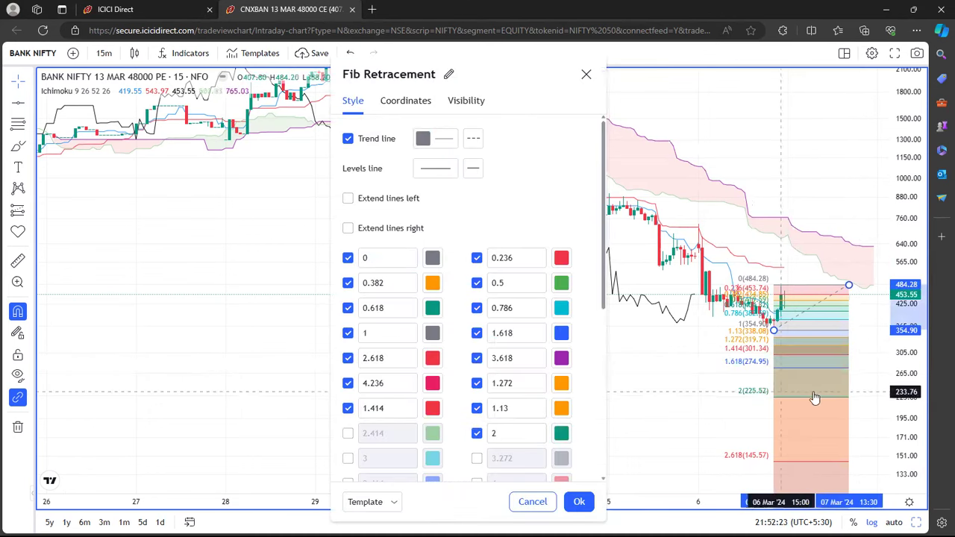
{"action": "key", "text": "Return"}
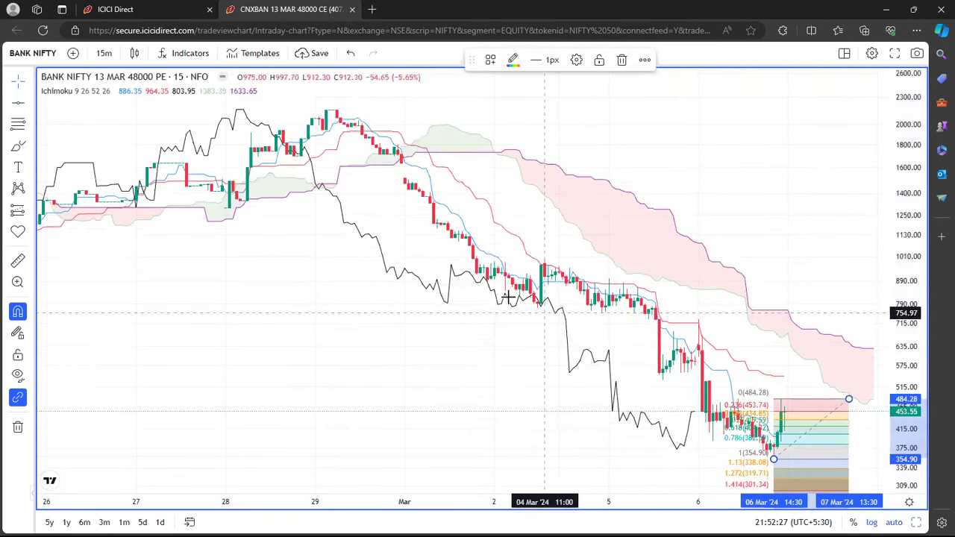
Switch to the BANK NIFTY option chain and mark the put OI and OI changes at strikes 48000–48200, 47700–47900, 47500 and 47000.
{"action": "left_click", "coordinate": [140, 9]}
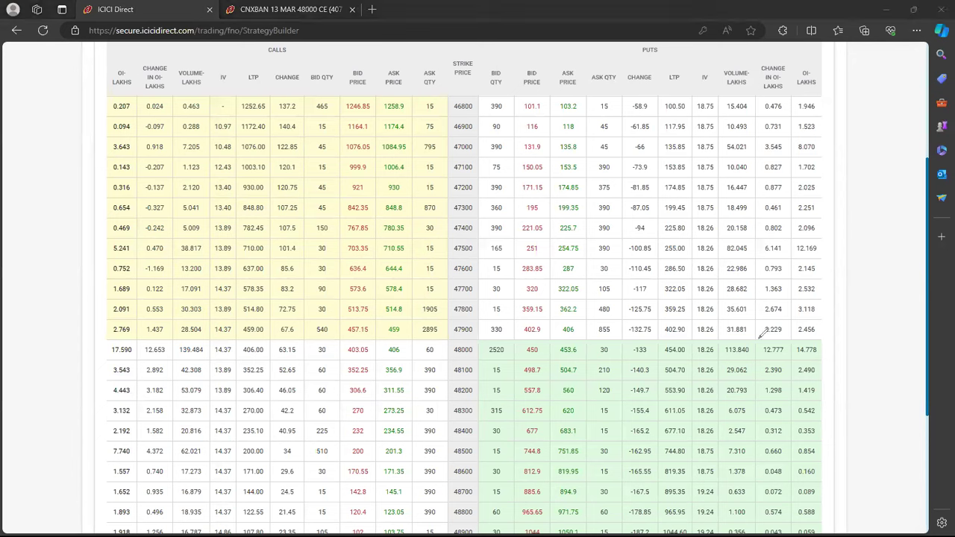
{"action": "mouse_move", "coordinate": [756, 359]}
{"action": "left_mouse_down"}
{"action": "mouse_move", "coordinate": [761, 345]}
{"action": "mouse_move", "coordinate": [828, 332]}
{"action": "mouse_move", "coordinate": [827, 356]}
{"action": "mouse_move", "coordinate": [760, 358]}
{"action": "mouse_move", "coordinate": [758, 373]}
{"action": "mouse_move", "coordinate": [826, 377]}
{"action": "mouse_move", "coordinate": [809, 401]}
{"action": "mouse_move", "coordinate": [746, 405]}
{"action": "left_mouse_up"}
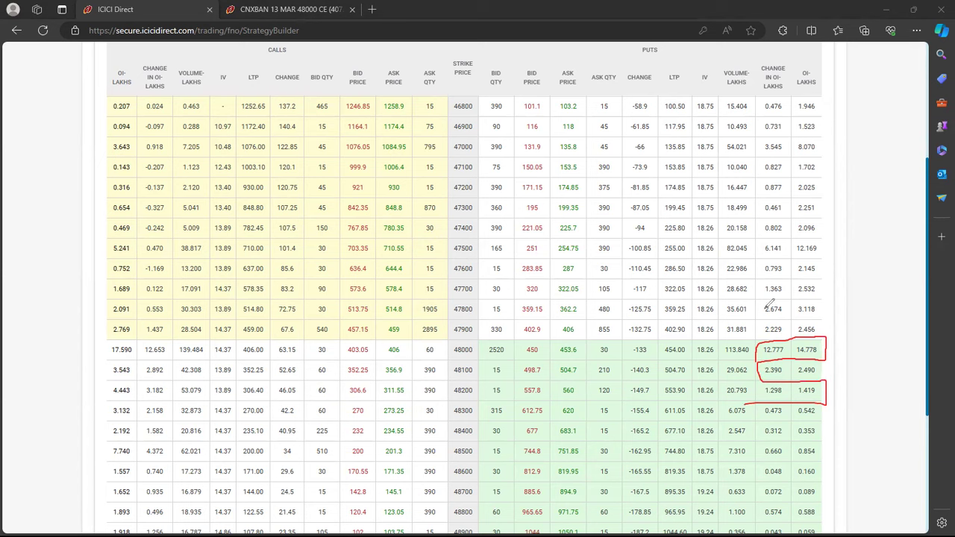
{"action": "mouse_move", "coordinate": [762, 328]}
{"action": "left_mouse_down"}
{"action": "mouse_move", "coordinate": [759, 290]}
{"action": "mouse_move", "coordinate": [823, 284]}
{"action": "mouse_move", "coordinate": [825, 340]}
{"action": "mouse_move", "coordinate": [776, 333]}
{"action": "left_mouse_up"}
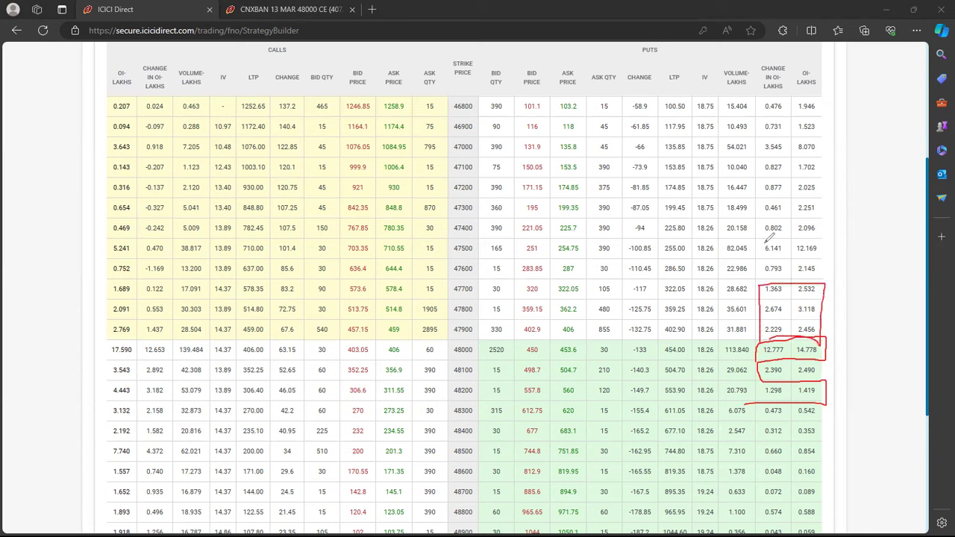
{"action": "mouse_move", "coordinate": [764, 243]}
{"action": "left_mouse_down"}
{"action": "mouse_move", "coordinate": [761, 252]}
{"action": "mouse_move", "coordinate": [826, 252]}
{"action": "mouse_move", "coordinate": [798, 238]}
{"action": "mouse_move", "coordinate": [758, 243]}
{"action": "left_mouse_up"}
{"action": "mouse_move", "coordinate": [785, 135]}
{"action": "left_mouse_down"}
{"action": "mouse_move", "coordinate": [758, 142]}
{"action": "mouse_move", "coordinate": [797, 156]}
{"action": "mouse_move", "coordinate": [787, 136]}
{"action": "left_mouse_up"}
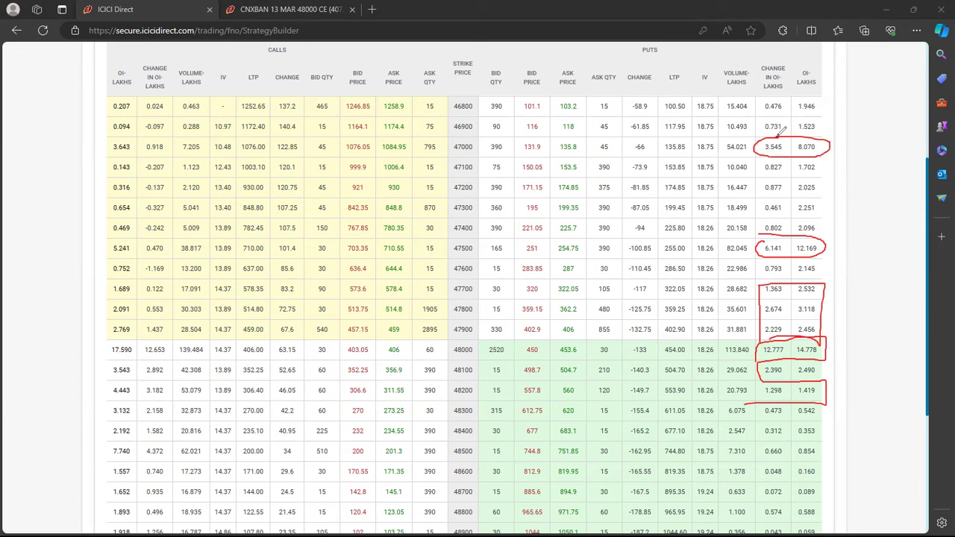
Outline the call OI changes at strikes 46900–47400 and 47600, and mark the call OI at 47000, 47500, 47900 and 48000.
{"action": "mouse_move", "coordinate": [135, 136]}
{"action": "left_mouse_down"}
{"action": "mouse_move", "coordinate": [170, 118]}
{"action": "mouse_move", "coordinate": [176, 240]}
{"action": "mouse_move", "coordinate": [153, 243]}
{"action": "mouse_move", "coordinate": [151, 114]}
{"action": "left_mouse_up"}
{"action": "mouse_move", "coordinate": [149, 255]}
{"action": "left_mouse_down"}
{"action": "mouse_move", "coordinate": [143, 276]}
{"action": "mouse_move", "coordinate": [155, 249]}
{"action": "left_mouse_up"}
{"action": "mouse_move", "coordinate": [135, 139]}
{"action": "left_mouse_down"}
{"action": "mouse_move", "coordinate": [106, 151]}
{"action": "mouse_move", "coordinate": [125, 139]}
{"action": "left_mouse_up"}
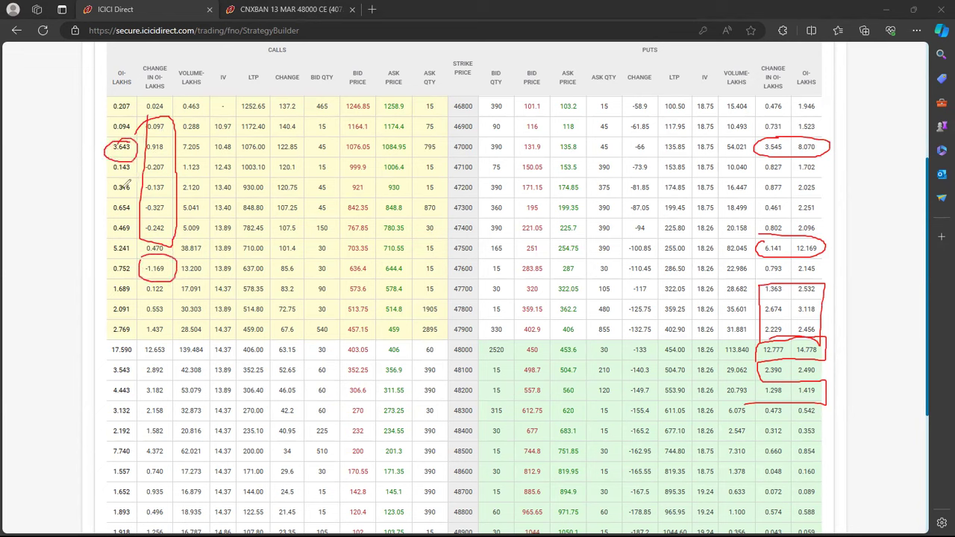
{"action": "mouse_move", "coordinate": [117, 234]}
{"action": "left_mouse_down"}
{"action": "mouse_move", "coordinate": [103, 254]}
{"action": "mouse_move", "coordinate": [141, 244]}
{"action": "left_mouse_up"}
{"action": "mouse_move", "coordinate": [121, 324]}
{"action": "left_mouse_down"}
{"action": "mouse_move", "coordinate": [162, 323]}
{"action": "mouse_move", "coordinate": [109, 337]}
{"action": "mouse_move", "coordinate": [109, 323]}
{"action": "mouse_move", "coordinate": [171, 351]}
{"action": "mouse_move", "coordinate": [137, 339]}
{"action": "left_mouse_up"}
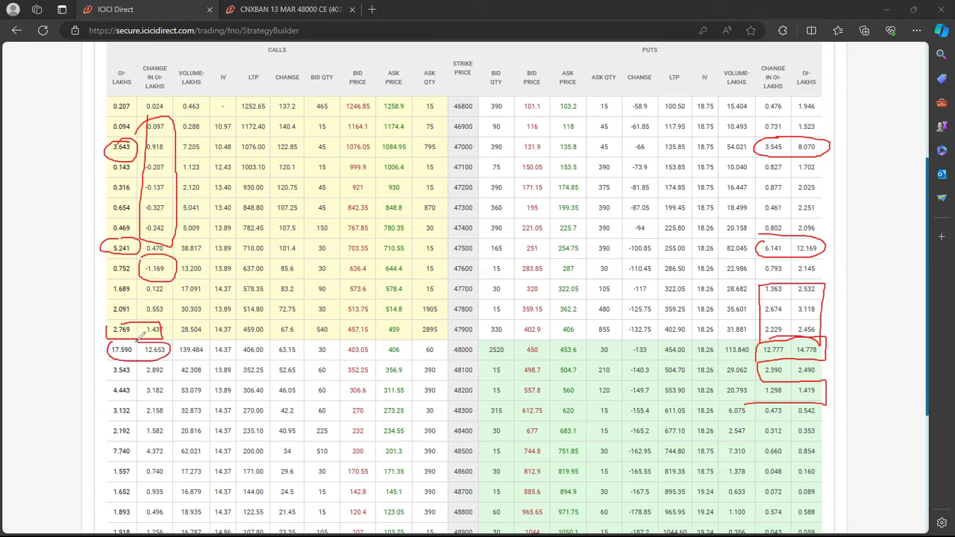
Circle the 48000 strike, box the call OI changes at strikes 48100–48500, and leave the annotation mode.
{"action": "mouse_move", "coordinate": [469, 356]}
{"action": "left_mouse_down"}
{"action": "mouse_move", "coordinate": [456, 343]}
{"action": "mouse_move", "coordinate": [455, 357]}
{"action": "left_mouse_up"}
{"action": "mouse_move", "coordinate": [154, 365]}
{"action": "left_mouse_down"}
{"action": "mouse_move", "coordinate": [172, 389]}
{"action": "mouse_move", "coordinate": [173, 444]}
{"action": "mouse_move", "coordinate": [135, 431]}
{"action": "mouse_move", "coordinate": [142, 364]}
{"action": "left_mouse_up"}
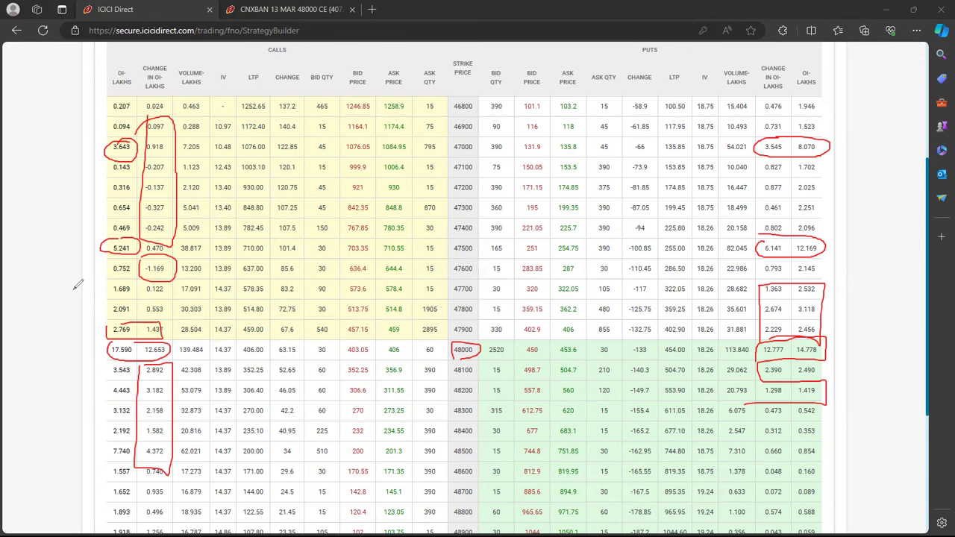
{"action": "key", "text": "Escape"}
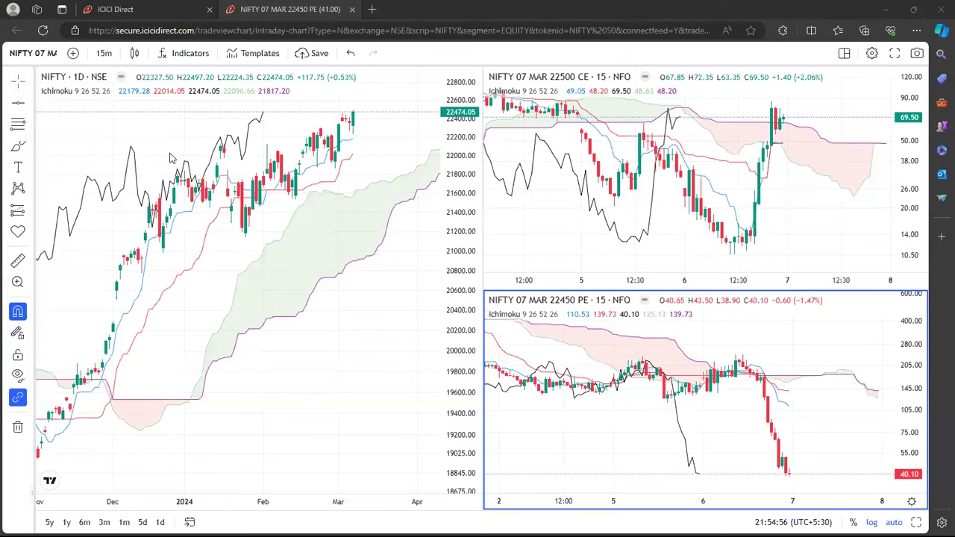
Point out the 6 March candle on the NIFTY daily chart and examine the maximized NIFTY 07 MAR 22500 CE chart.
{"action": "mouse_move", "coordinate": [343, 138]}
{"action": "left_mouse_down"}
{"action": "mouse_move", "coordinate": [353, 104]}
{"action": "mouse_move", "coordinate": [343, 134]}
{"action": "mouse_move", "coordinate": [359, 135]}
{"action": "left_mouse_up"}
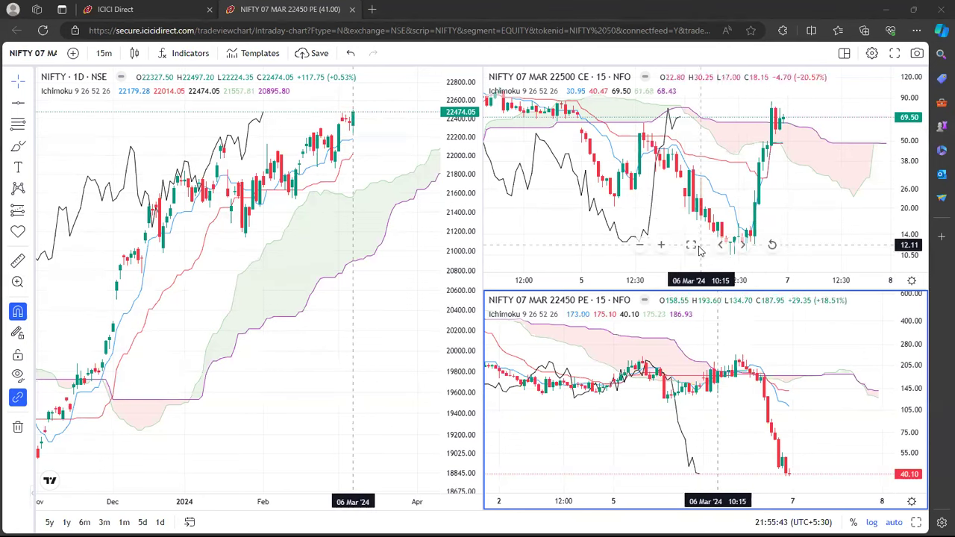
{"action": "left_click", "coordinate": [691, 245]}
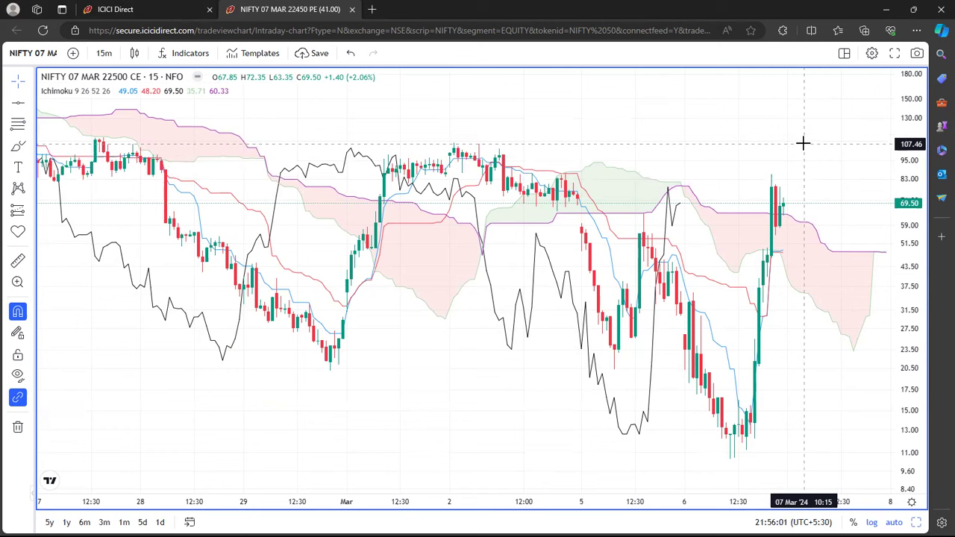
{"action": "scroll", "coordinate": [802, 143], "scroll_direction": "down", "scroll_amount": 3}
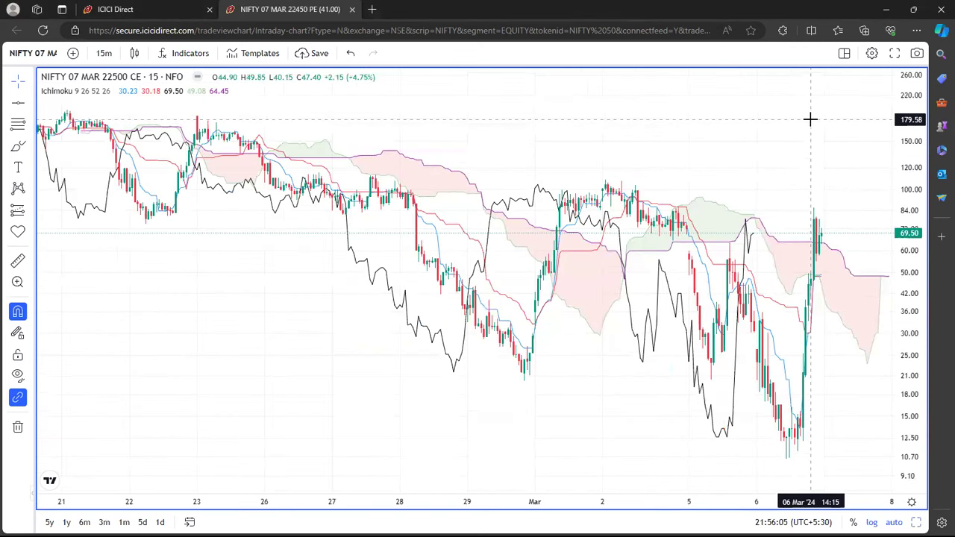
{"action": "scroll", "coordinate": [808, 125], "scroll_direction": "up", "scroll_amount": 3}
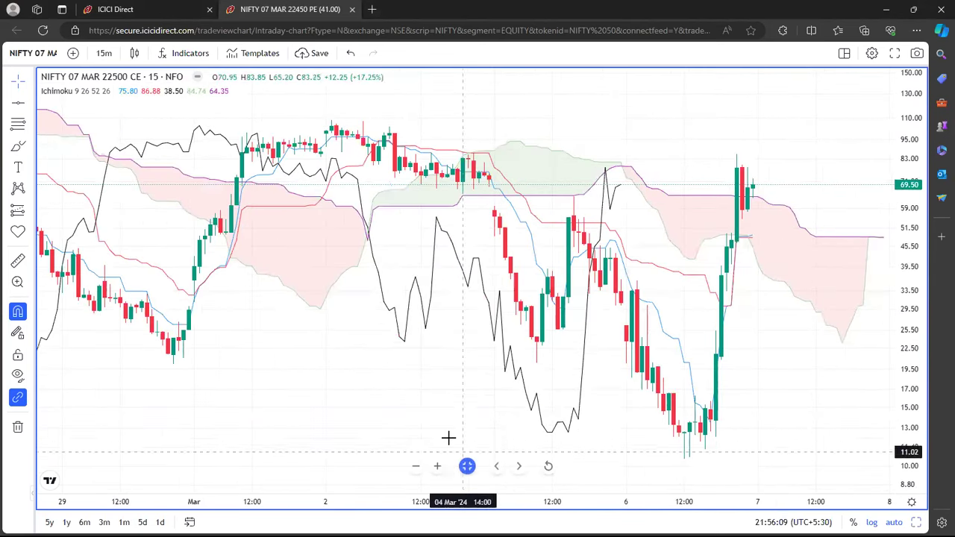
Restore the multi-chart layout and maximize the NIFTY 07 MAR 22450 PE chart.
{"action": "key", "text": "alt+Return"}
{"action": "left_click", "coordinate": [693, 463]}
{"action": "key", "text": "alt+Return"}
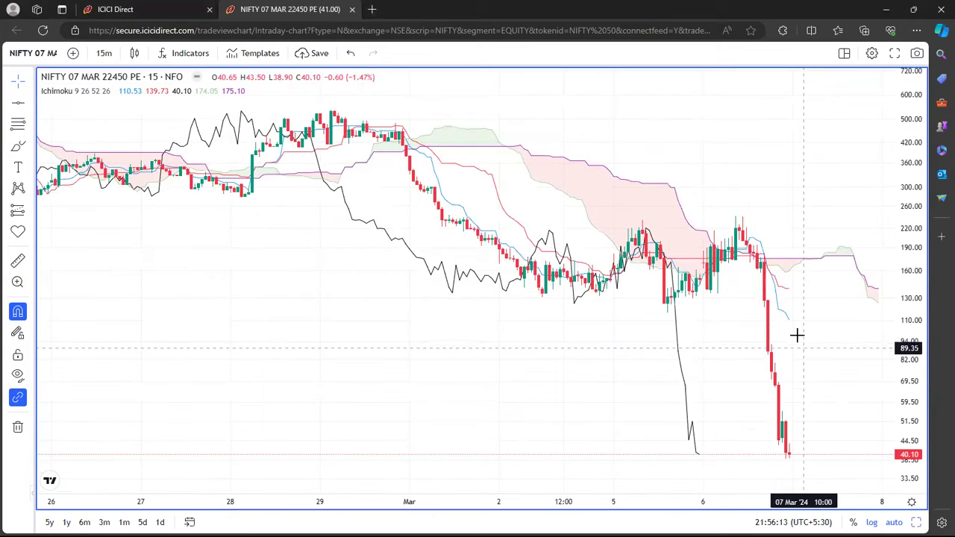
Draw a Trend-Based Fib Extension from the 29 February high at 532.65 through the 4 March low at 130.65 to 242.08.
{"action": "left_click", "coordinate": [27, 126]}
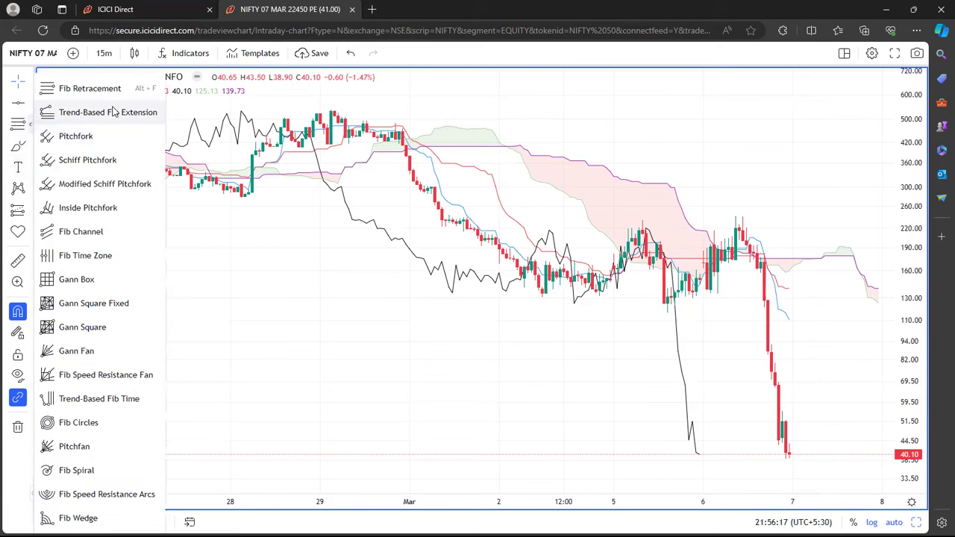
{"action": "left_click", "coordinate": [97, 113]}
{"action": "left_click", "coordinate": [334, 111]}
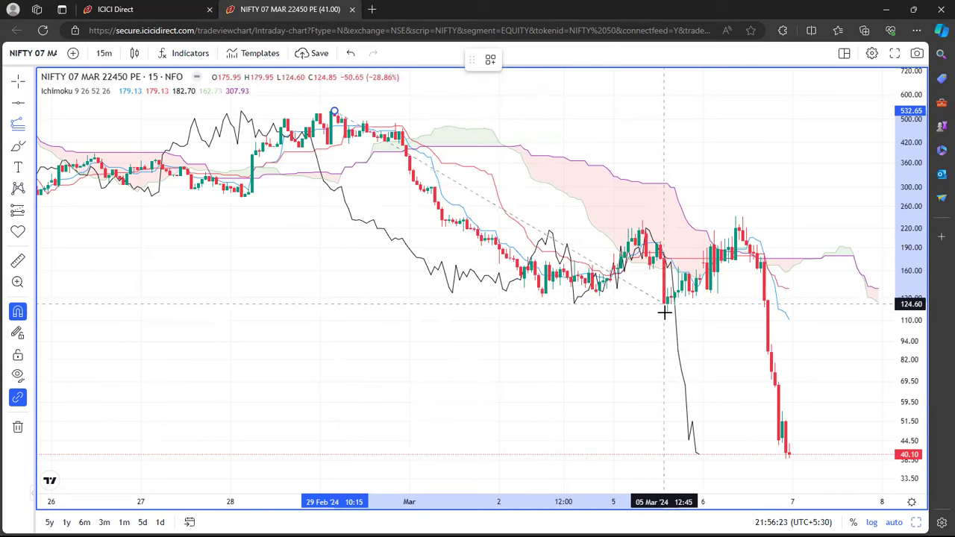
{"action": "left_click", "coordinate": [542, 298]}
{"action": "left_click", "coordinate": [824, 216]}
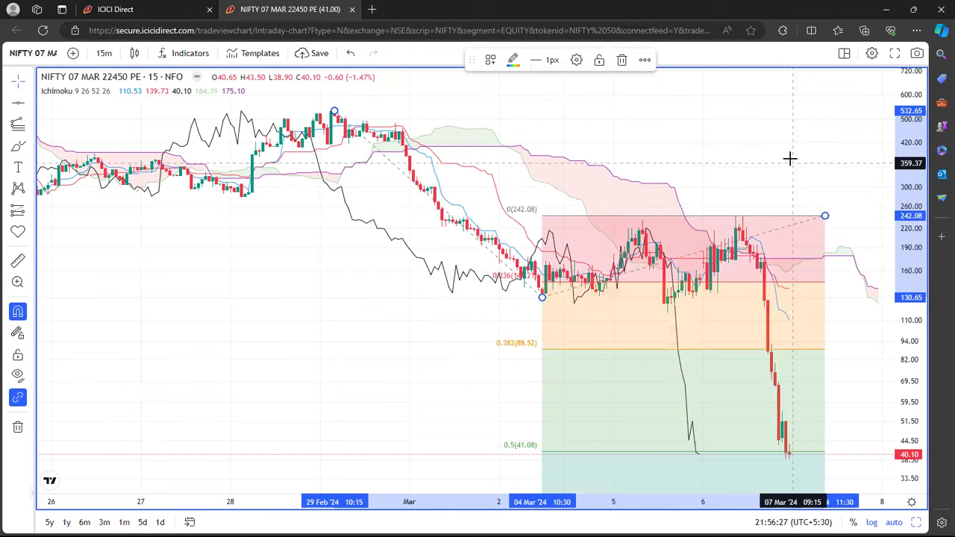
Check the level settings of the Trend-Based Fib Extension and delete it from the NIFTY 22450 PE chart.
{"action": "left_click_drag", "start_coordinate": [790, 158], "coordinate": [779, 198]}
{"action": "double_click", "coordinate": [572, 228]}
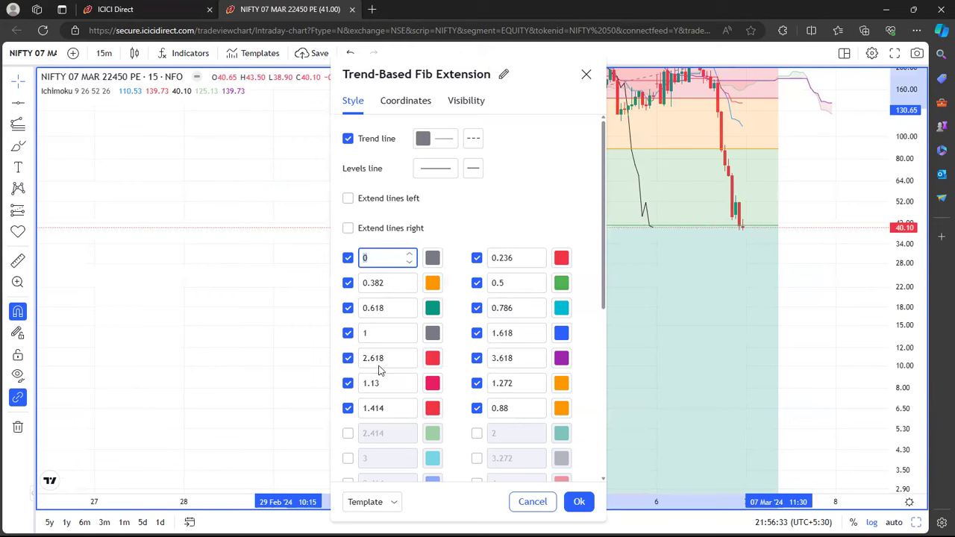
{"action": "left_click", "coordinate": [692, 279]}
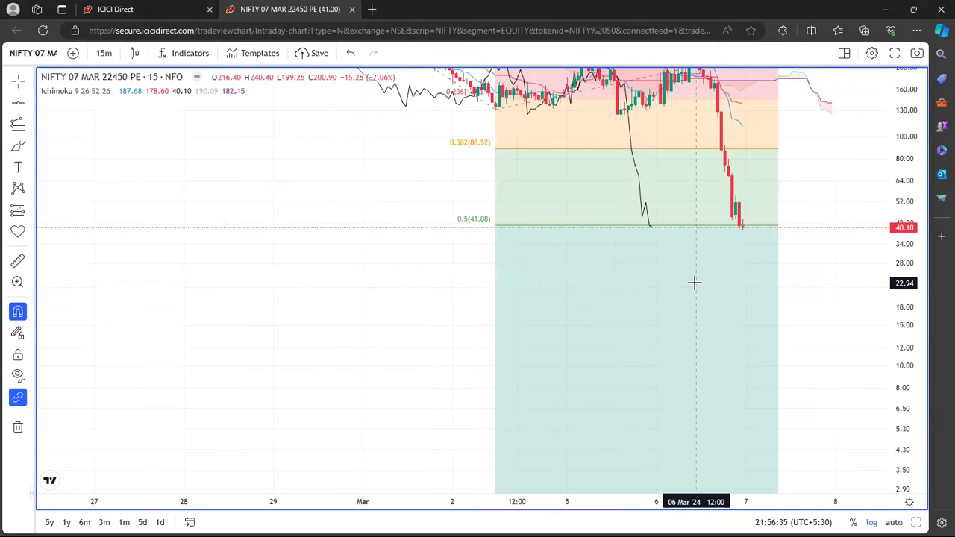
{"action": "left_click_drag", "start_coordinate": [902, 258], "coordinate": [827, 416]}
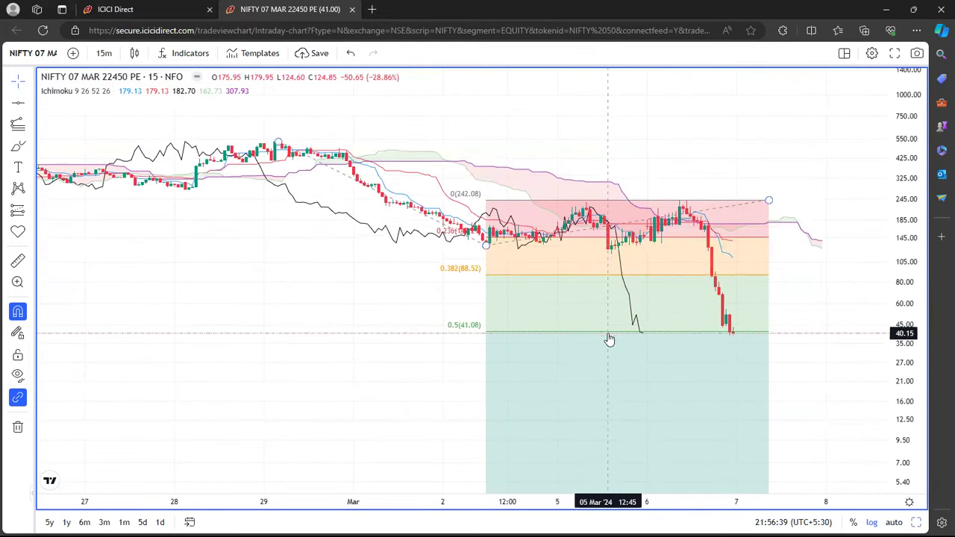
{"action": "left_click", "coordinate": [608, 337]}
{"action": "left_click", "coordinate": [622, 59]}
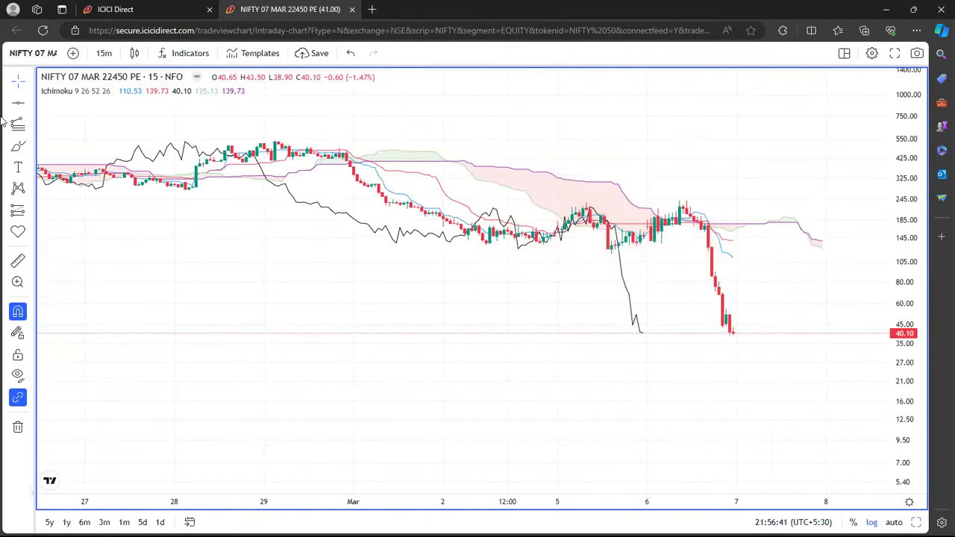
Draw a Fib Retracement on the NIFTY 22450 PE chart from the 5 March 13:00 low at 116.55 to 245.57.
{"action": "left_click", "coordinate": [31, 126]}
{"action": "left_click", "coordinate": [120, 85]}
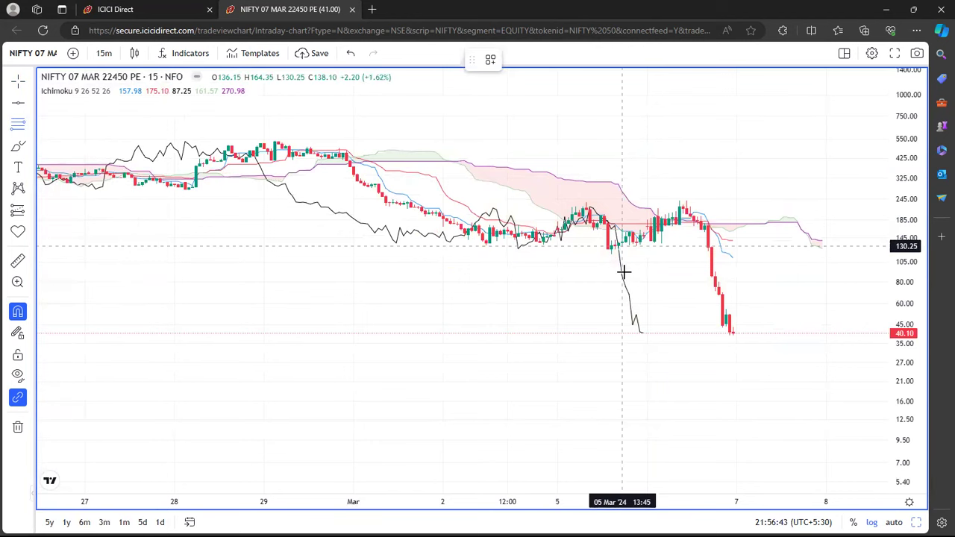
{"action": "left_click", "coordinate": [611, 260]}
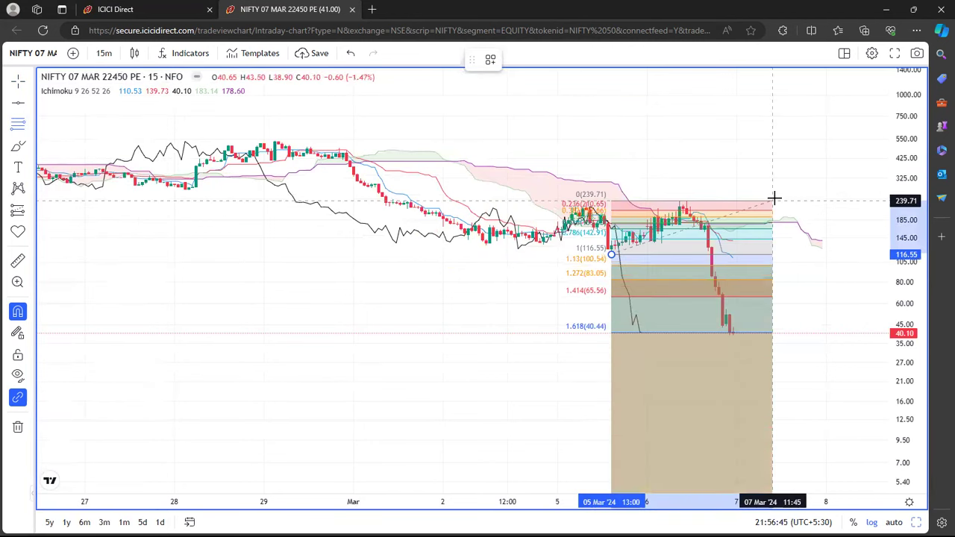
{"action": "left_click", "coordinate": [775, 199]}
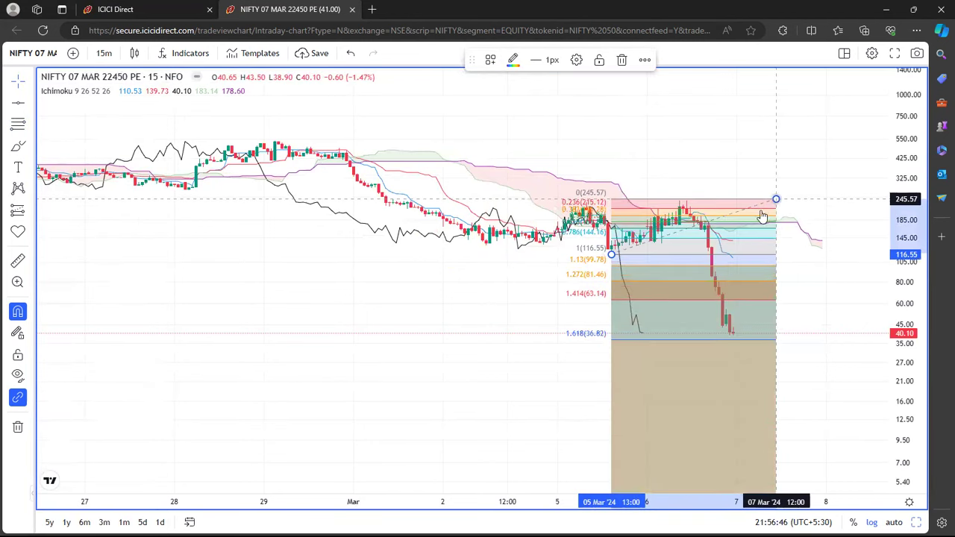
{"action": "double_click", "coordinate": [677, 343]}
{"action": "left_click", "coordinate": [825, 348]}
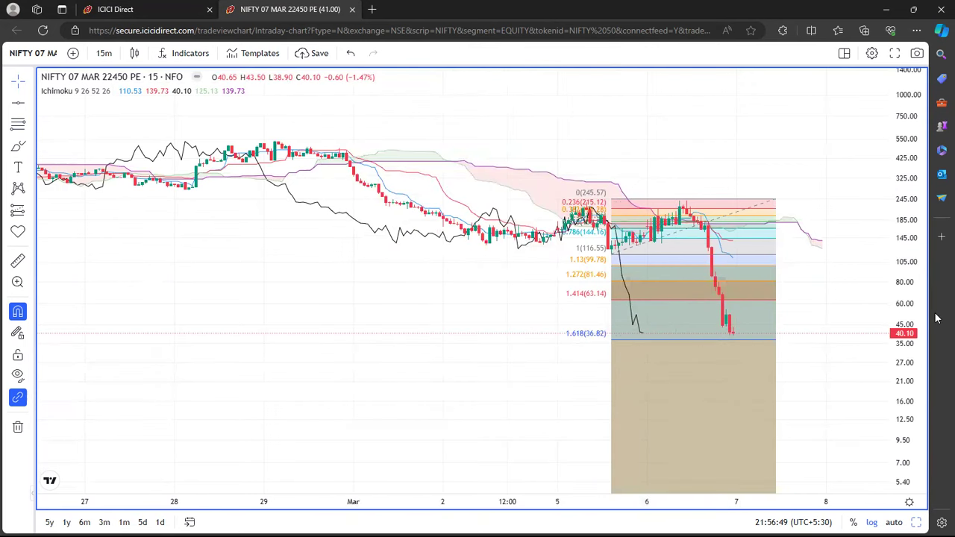
{"action": "mouse_move", "coordinate": [911, 336]}
{"action": "left_mouse_down"}
{"action": "mouse_move", "coordinate": [911, 358]}
{"action": "mouse_move", "coordinate": [829, 400]}
{"action": "mouse_move", "coordinate": [820, 249]}
{"action": "mouse_move", "coordinate": [831, 393]}
{"action": "left_mouse_up"}
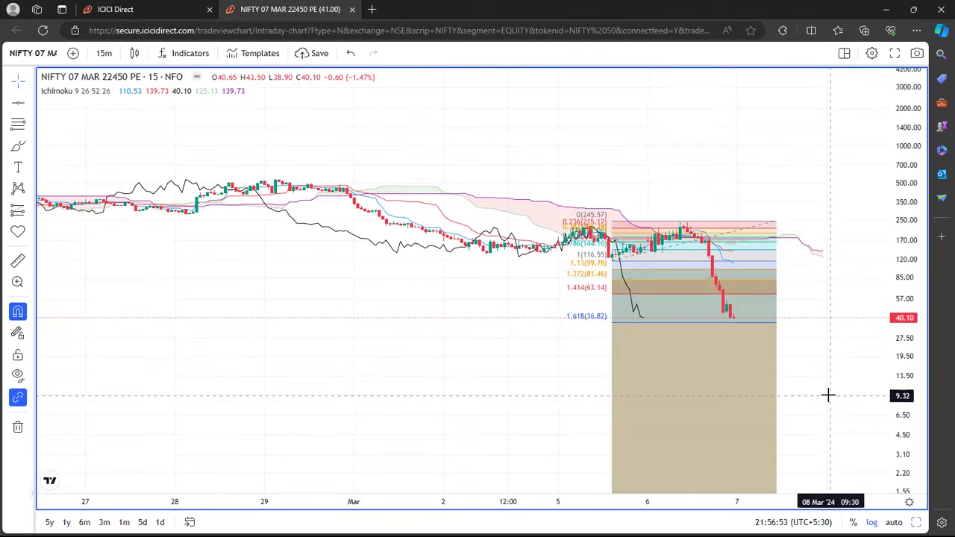
{"action": "left_click", "coordinate": [713, 321]}
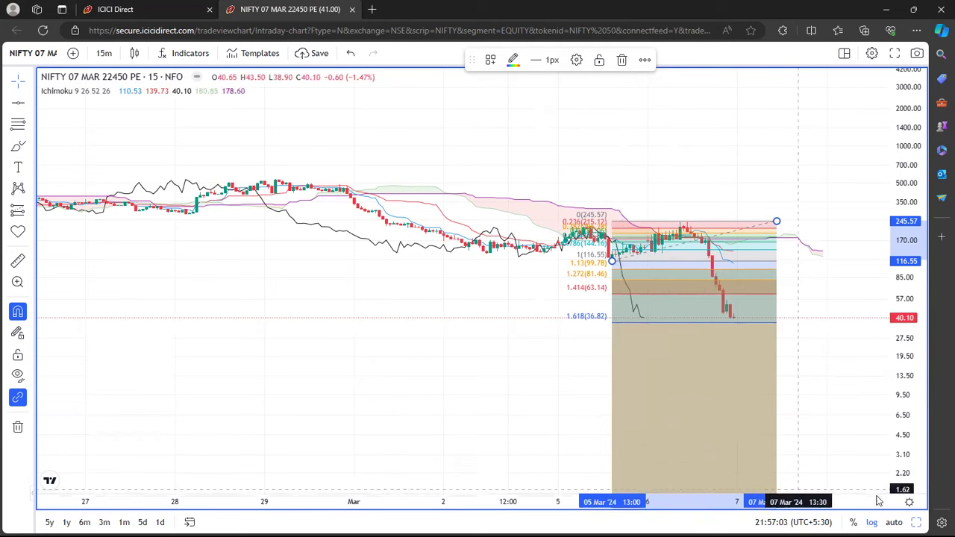
{"action": "key", "text": "alt+r"}
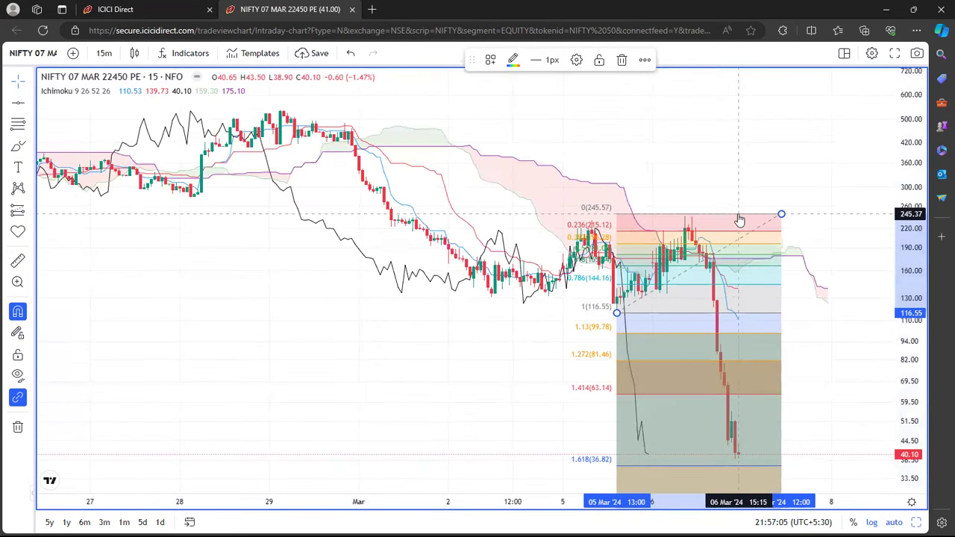
Delete the Fib Retracement from the NIFTY 22450 PE chart and change the chart interval to 5 minutes.
{"action": "left_click", "coordinate": [624, 60]}
{"action": "left_click_drag", "start_coordinate": [756, 388], "coordinate": [821, 383]}
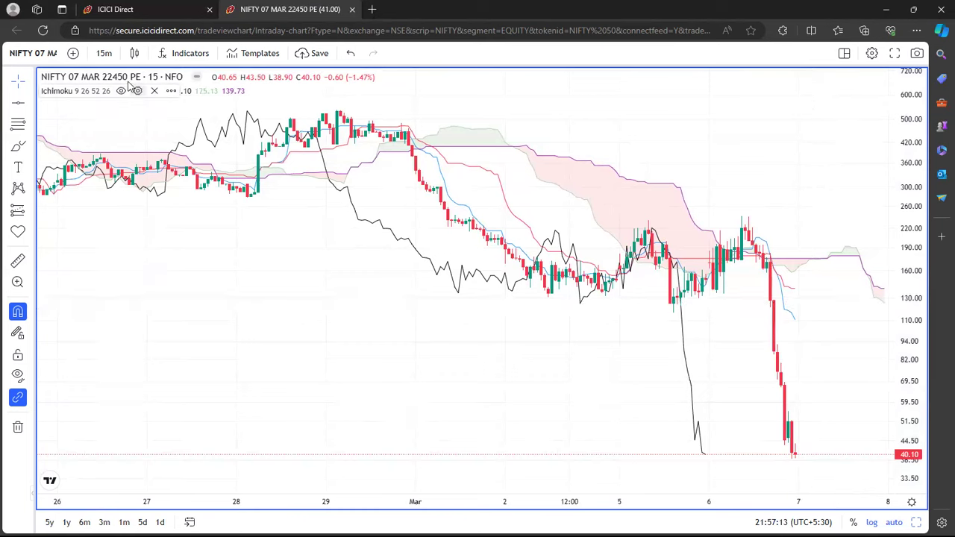
{"action": "left_click", "coordinate": [104, 53]}
{"action": "left_click", "coordinate": [133, 172]}
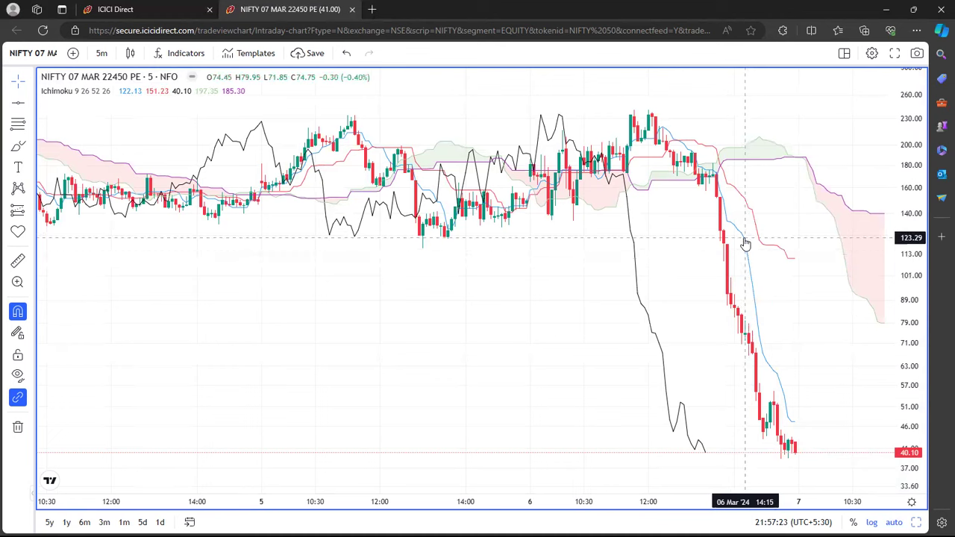
Return to the NIFTY option chain, box the put open interest at strikes 22000–22100 and 22250–22600, and circle 22400–22450.
{"action": "left_click", "coordinate": [125, 9]}
{"action": "scroll", "coordinate": [459, 348], "scroll_direction": "down", "scroll_amount": 3}
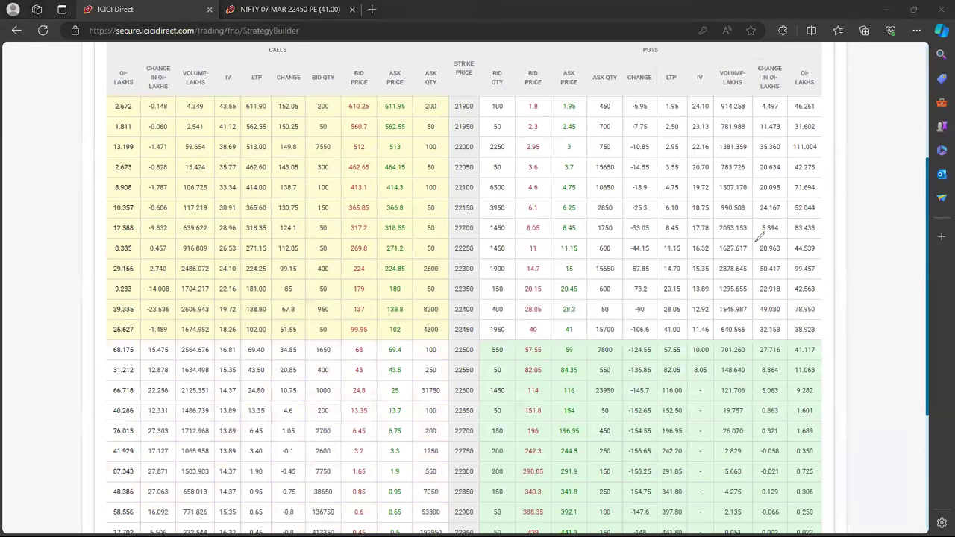
{"action": "mouse_move", "coordinate": [761, 195]}
{"action": "left_mouse_down"}
{"action": "mouse_move", "coordinate": [758, 138]}
{"action": "mouse_move", "coordinate": [827, 131]}
{"action": "mouse_move", "coordinate": [832, 195]}
{"action": "mouse_move", "coordinate": [761, 192]}
{"action": "left_mouse_up"}
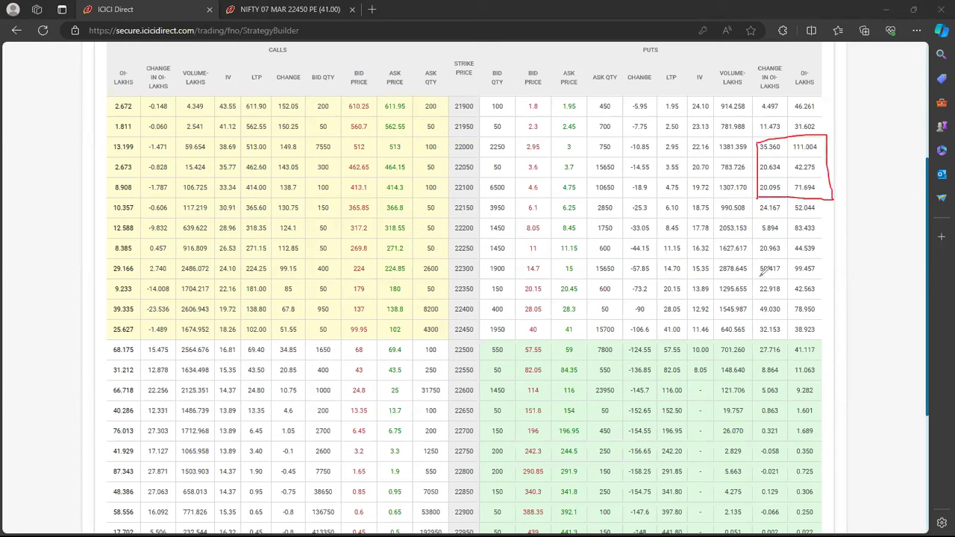
{"action": "mouse_move", "coordinate": [757, 244]}
{"action": "left_mouse_down"}
{"action": "mouse_move", "coordinate": [819, 240]}
{"action": "mouse_move", "coordinate": [824, 393]}
{"action": "mouse_move", "coordinate": [773, 392]}
{"action": "mouse_move", "coordinate": [771, 237]}
{"action": "left_mouse_up"}
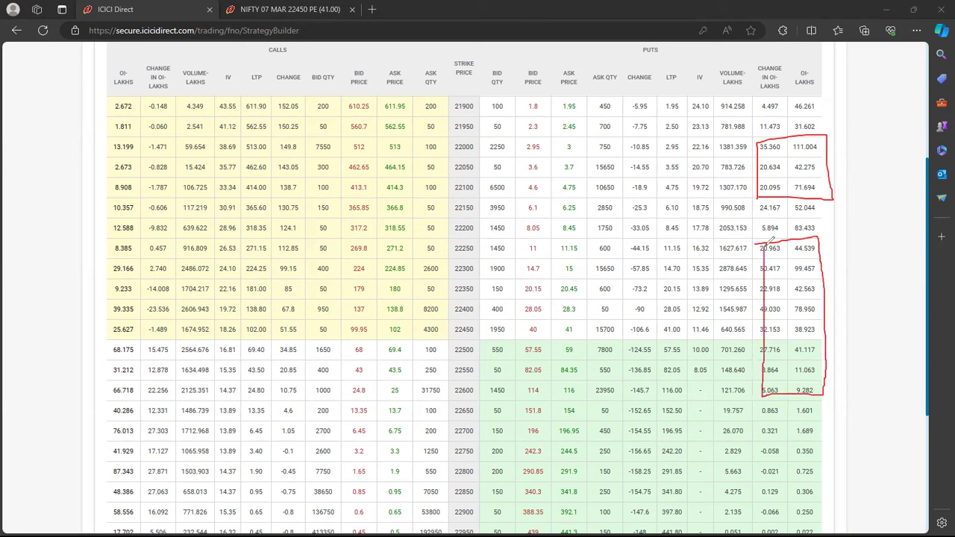
{"action": "mouse_move", "coordinate": [785, 299]}
{"action": "left_mouse_down"}
{"action": "mouse_move", "coordinate": [755, 309]}
{"action": "mouse_move", "coordinate": [758, 339]}
{"action": "mouse_move", "coordinate": [831, 291]}
{"action": "mouse_move", "coordinate": [776, 293]}
{"action": "left_mouse_up"}
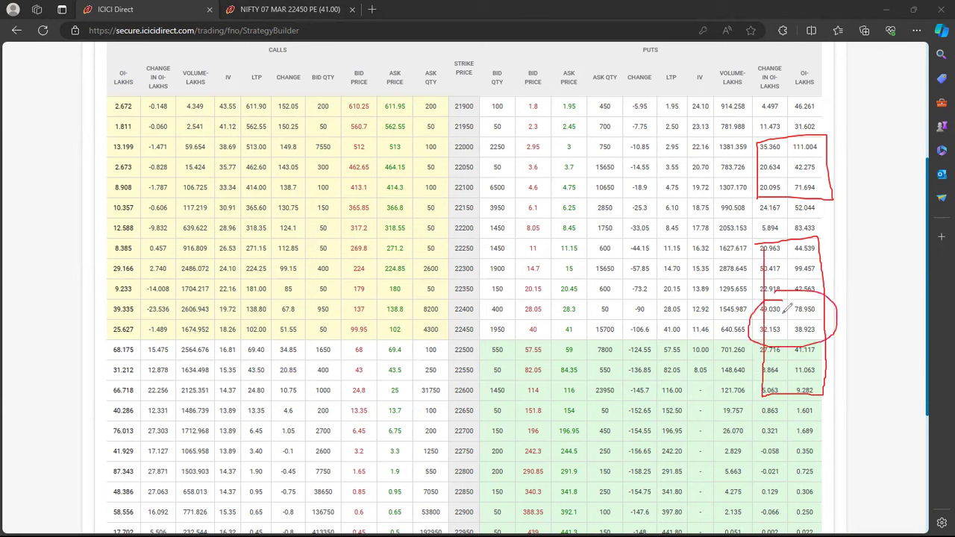
Box the call change in OI at strikes 21900–22200, 22350–22400, 22450 and 22500–22700, and draw a bracket beside the upper call rows.
{"action": "mouse_move", "coordinate": [139, 127]}
{"action": "left_mouse_down"}
{"action": "mouse_move", "coordinate": [141, 109]}
{"action": "mouse_move", "coordinate": [179, 93]}
{"action": "mouse_move", "coordinate": [171, 233]}
{"action": "mouse_move", "coordinate": [148, 209]}
{"action": "mouse_move", "coordinate": [143, 105]}
{"action": "left_mouse_up"}
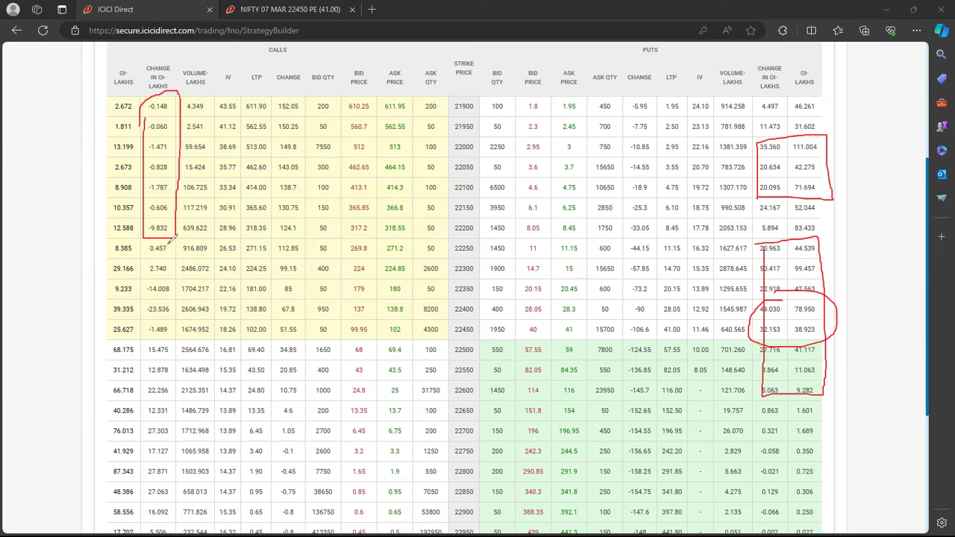
{"action": "mouse_move", "coordinate": [170, 285]}
{"action": "left_mouse_down"}
{"action": "mouse_move", "coordinate": [141, 288]}
{"action": "mouse_move", "coordinate": [145, 314]}
{"action": "mouse_move", "coordinate": [173, 316]}
{"action": "mouse_move", "coordinate": [185, 292]}
{"action": "mouse_move", "coordinate": [157, 283]}
{"action": "left_mouse_up"}
{"action": "mouse_move", "coordinate": [153, 316]}
{"action": "left_mouse_down"}
{"action": "mouse_move", "coordinate": [146, 336]}
{"action": "mouse_move", "coordinate": [175, 339]}
{"action": "mouse_move", "coordinate": [178, 321]}
{"action": "mouse_move", "coordinate": [148, 309]}
{"action": "left_mouse_up"}
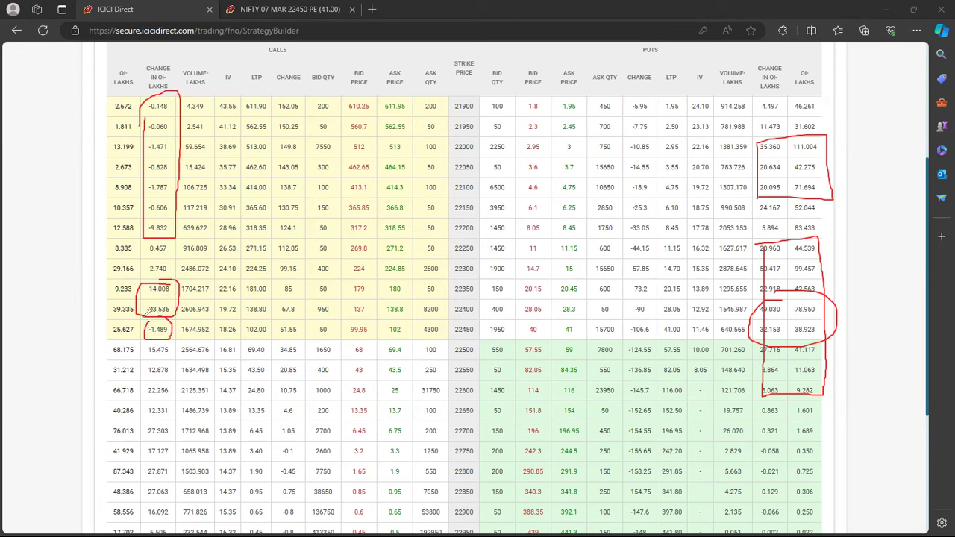
{"action": "left_click_drag", "start_coordinate": [99, 116], "coordinate": [91, 274]}
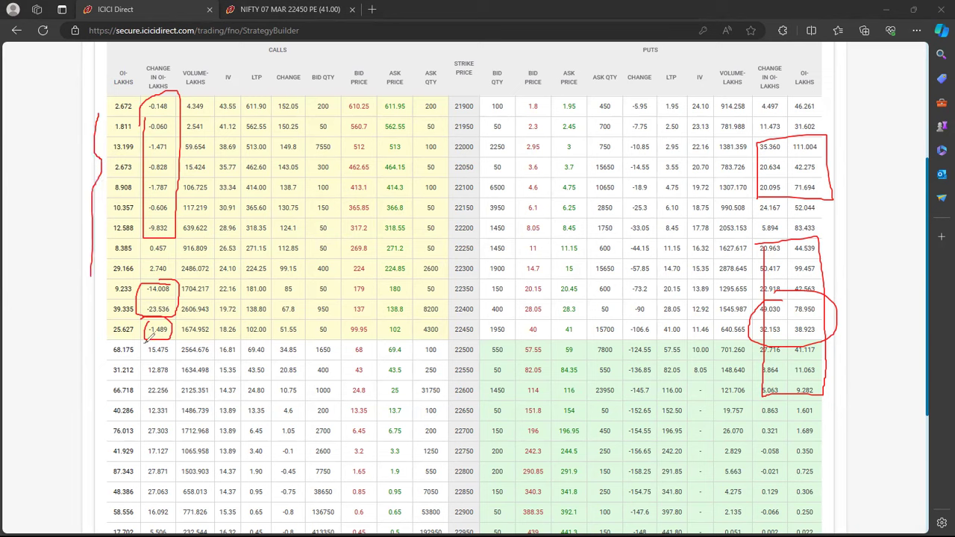
{"action": "mouse_move", "coordinate": [167, 335]}
{"action": "left_mouse_down"}
{"action": "mouse_move", "coordinate": [174, 428]}
{"action": "mouse_move", "coordinate": [156, 440]}
{"action": "mouse_move", "coordinate": [142, 417]}
{"action": "mouse_move", "coordinate": [144, 341]}
{"action": "left_mouse_up"}
Circle the 22500 strike, mark its put and call open interest with double lines, and clear all annotations from the chain.
{"action": "mouse_move", "coordinate": [476, 334]}
{"action": "left_mouse_down"}
{"action": "mouse_move", "coordinate": [446, 345]}
{"action": "mouse_move", "coordinate": [484, 353]}
{"action": "mouse_move", "coordinate": [481, 337]}
{"action": "left_mouse_up"}
{"action": "mouse_move", "coordinate": [825, 349]}
{"action": "left_mouse_down"}
{"action": "mouse_move", "coordinate": [847, 346]}
{"action": "mouse_move", "coordinate": [846, 355]}
{"action": "left_mouse_up"}
{"action": "mouse_move", "coordinate": [104, 345]}
{"action": "left_mouse_down"}
{"action": "mouse_move", "coordinate": [93, 346]}
{"action": "mouse_move", "coordinate": [104, 344]}
{"action": "left_mouse_up"}
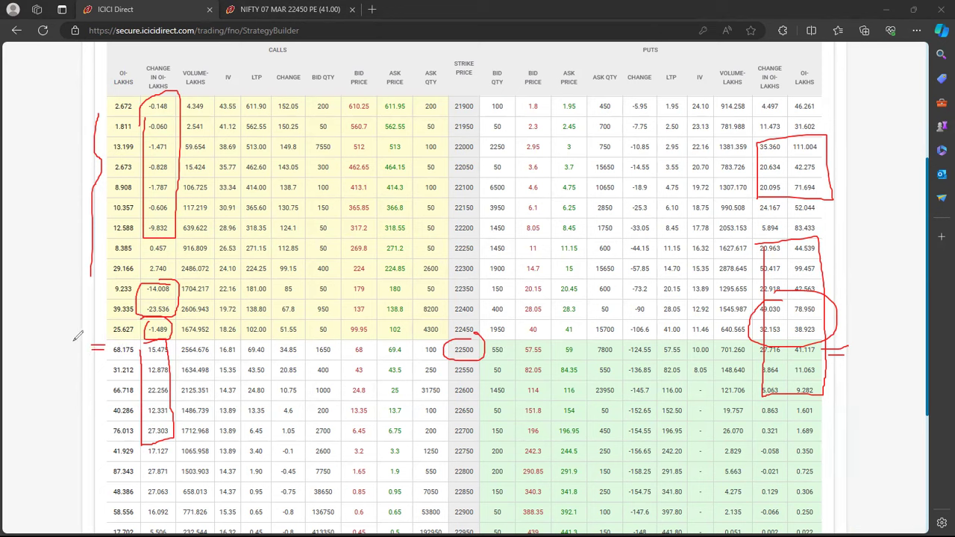
{"action": "key", "text": "e"}
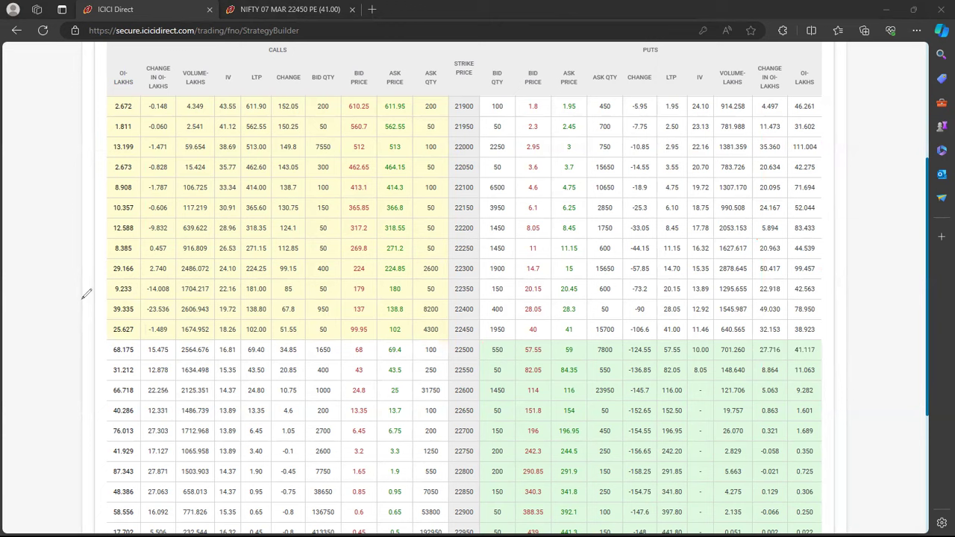